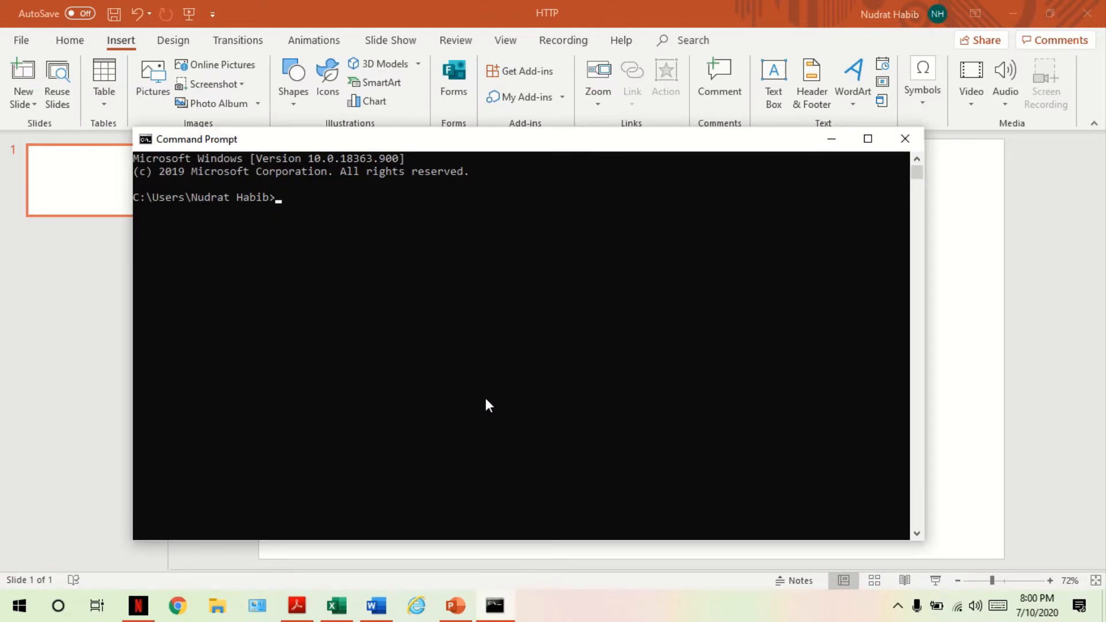
Step: Copy the first telnet request block (telnet cis.poly.edu 80, GET /~ross/ HTTP/1.1, HOST: cis.poly.edu) from the Word document and try running it in Command Prompt
left_click(490, 612)
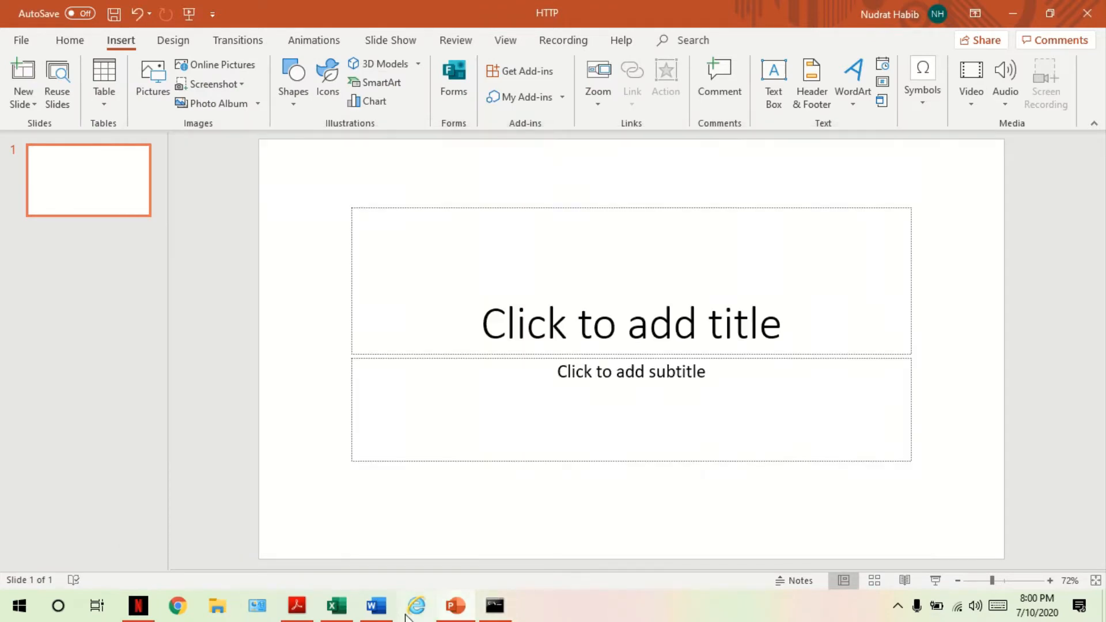
left_click(384, 613)
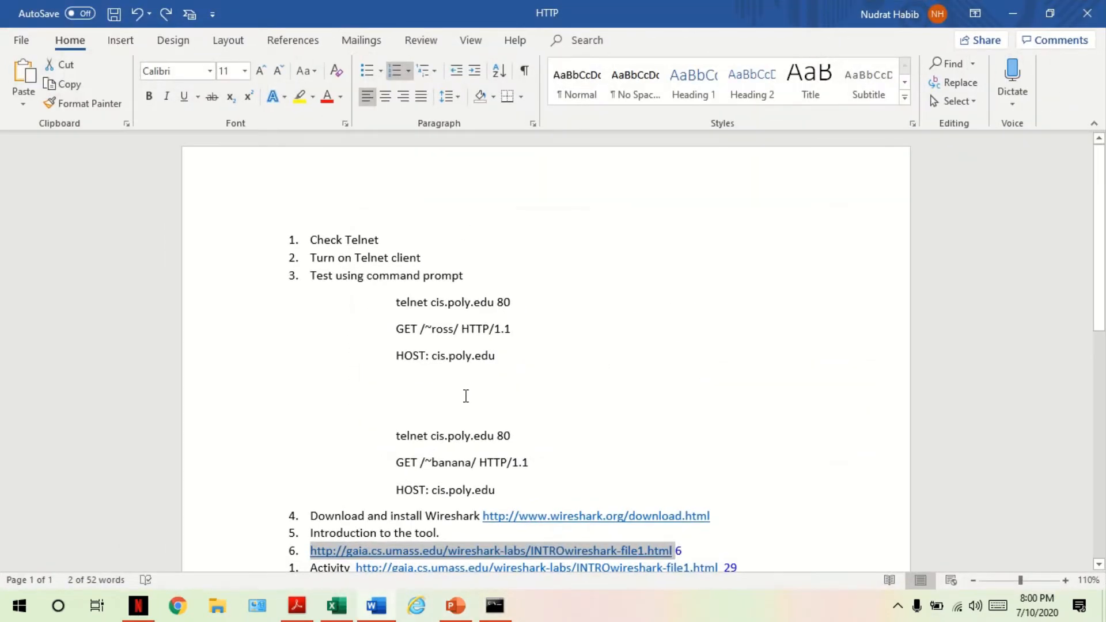
left_click_drag(410, 306, 518, 358)
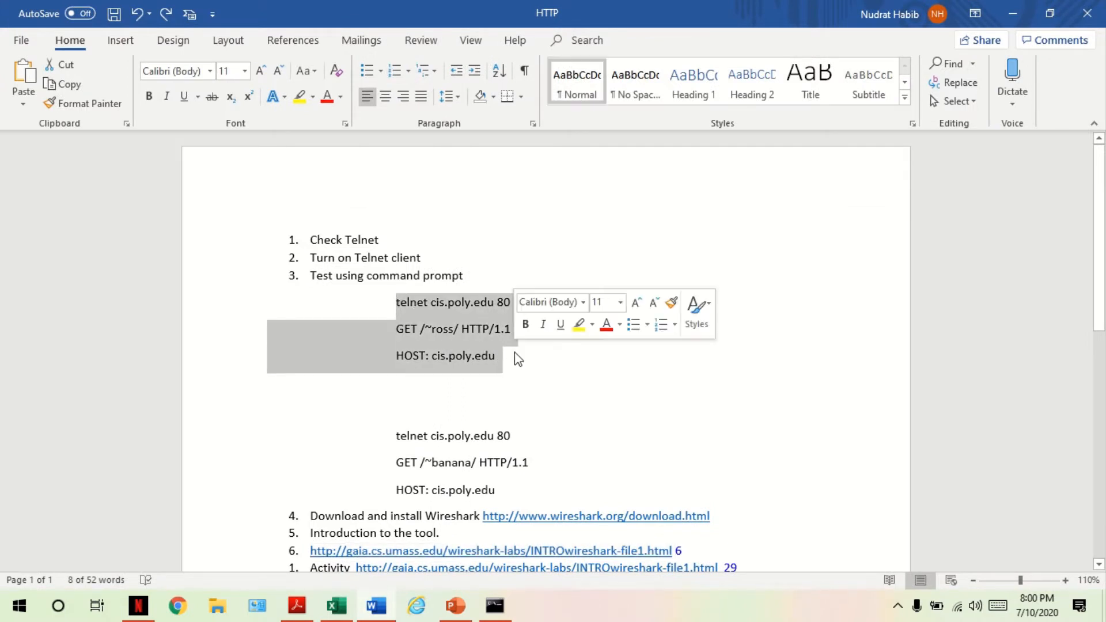
key("ctrl+c")
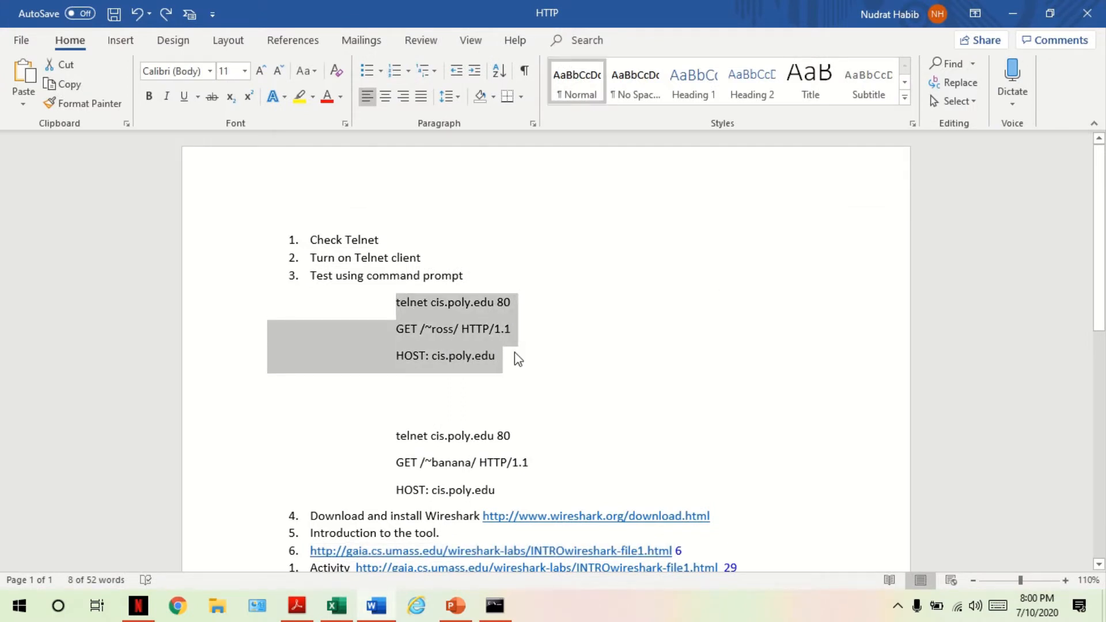
left_click(494, 607)
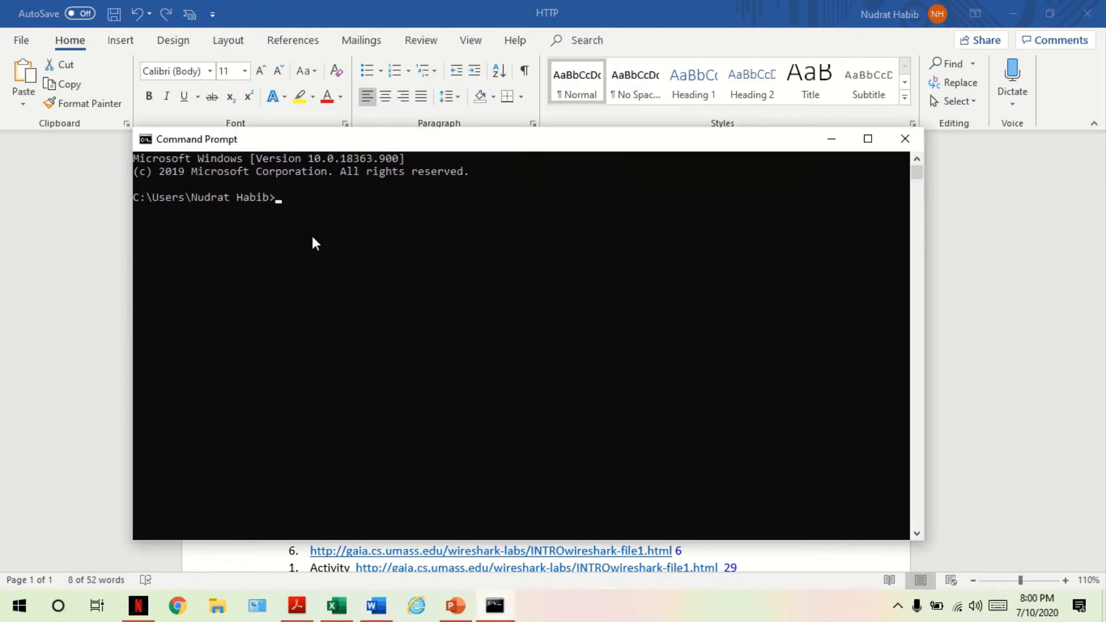
key("ctrl+v")
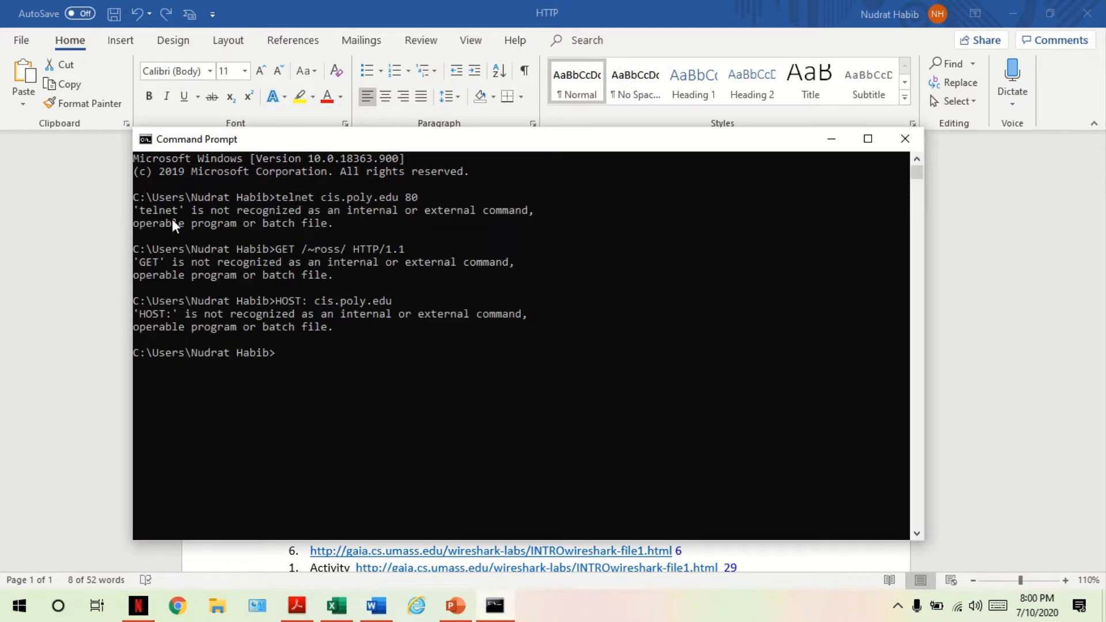
left_click_drag(343, 225, 129, 210)
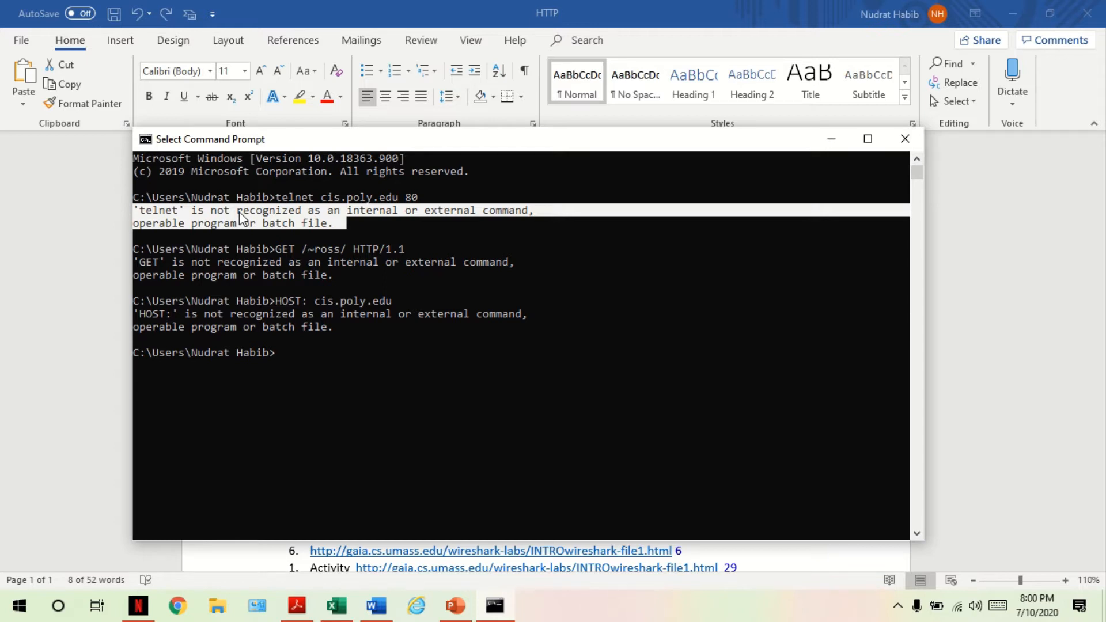
left_click(317, 328)
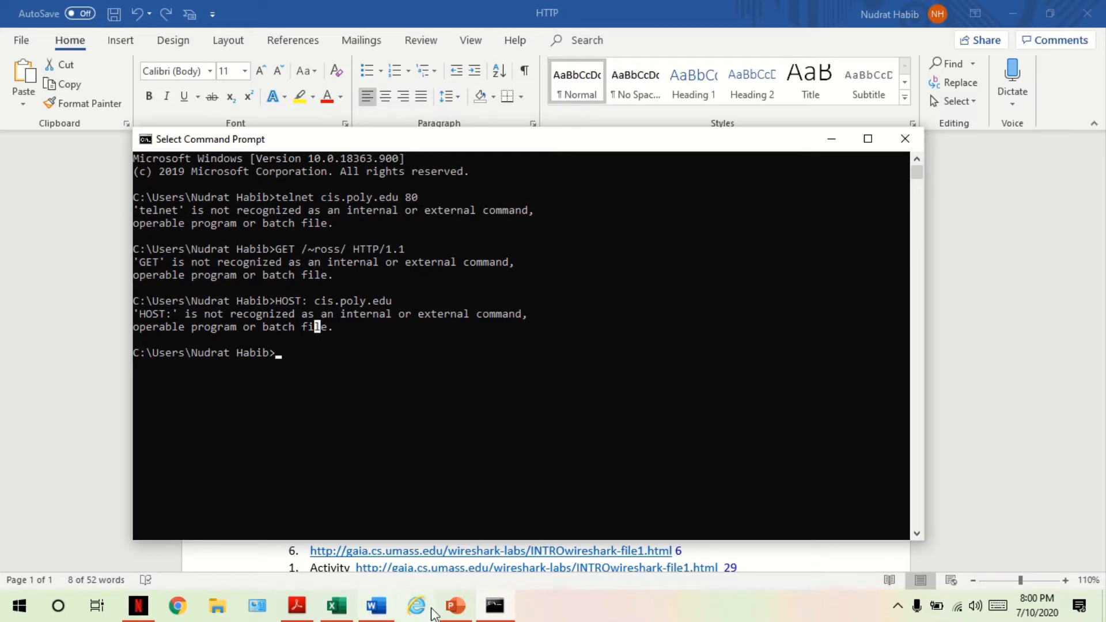
Step: Turn on the Telnet Client Windows feature through Programs and Features in Control Panel
left_click(255, 612)
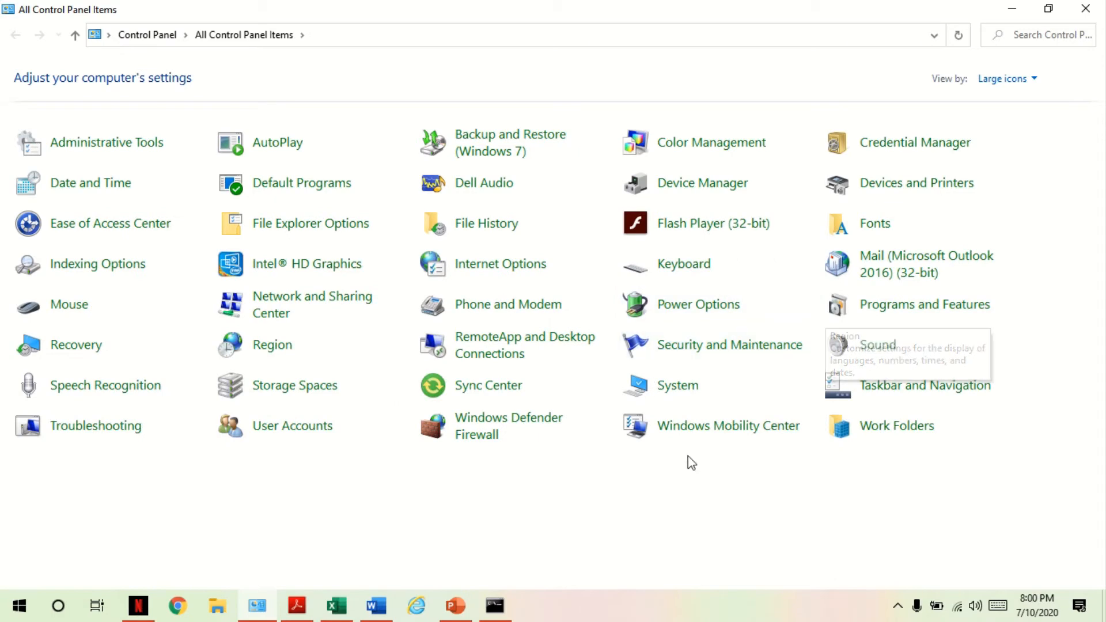
left_click(905, 310)
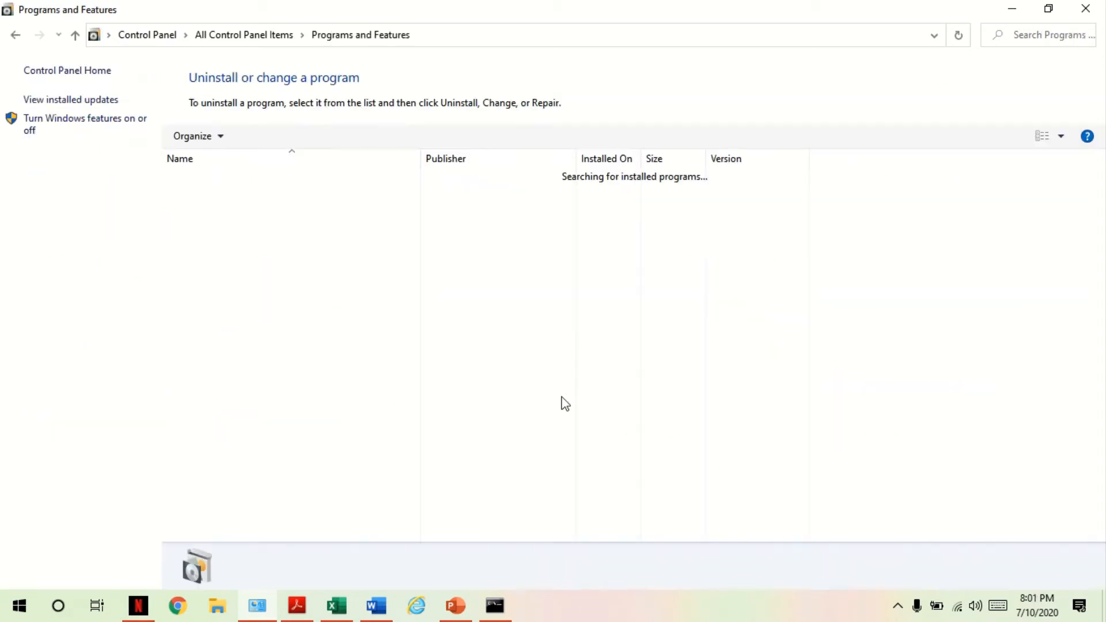
left_click(39, 127)
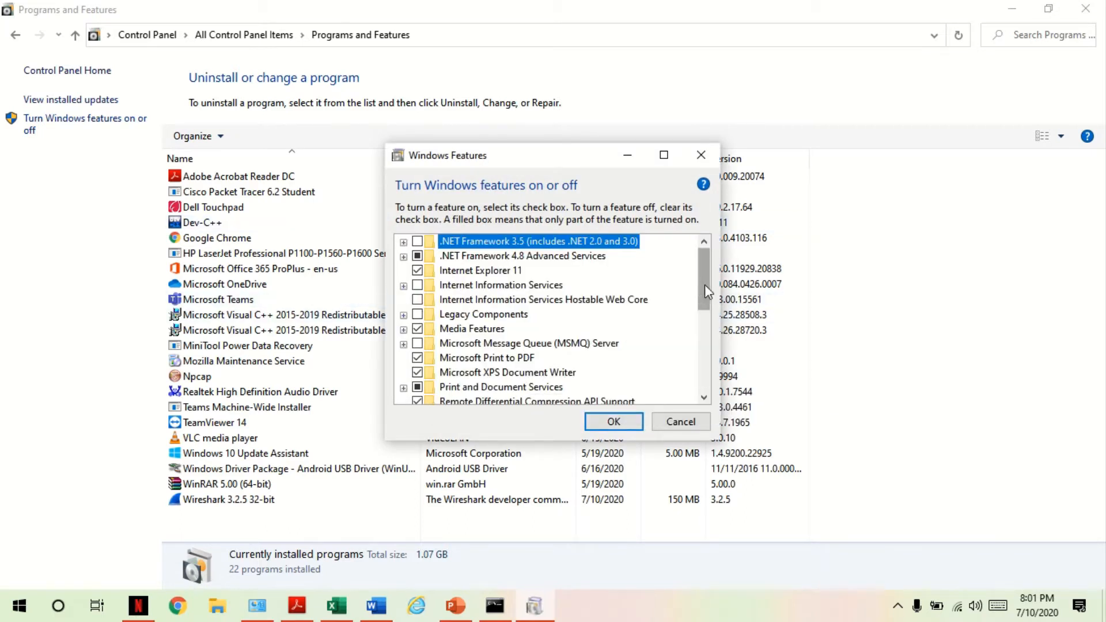
left_click_drag(704, 284, 704, 313)
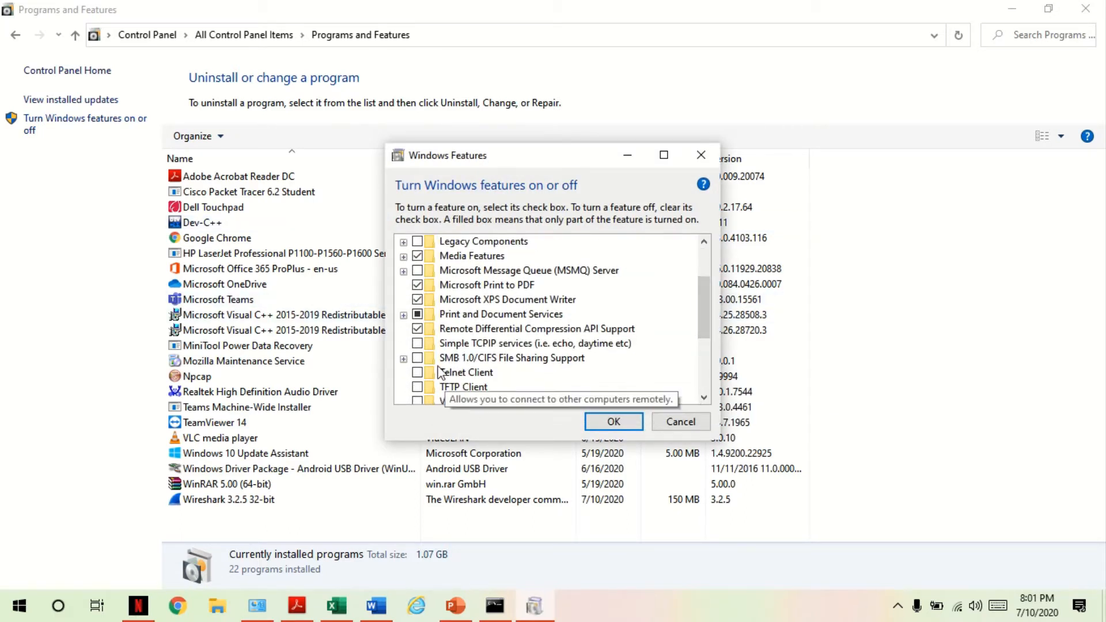
left_click(417, 374)
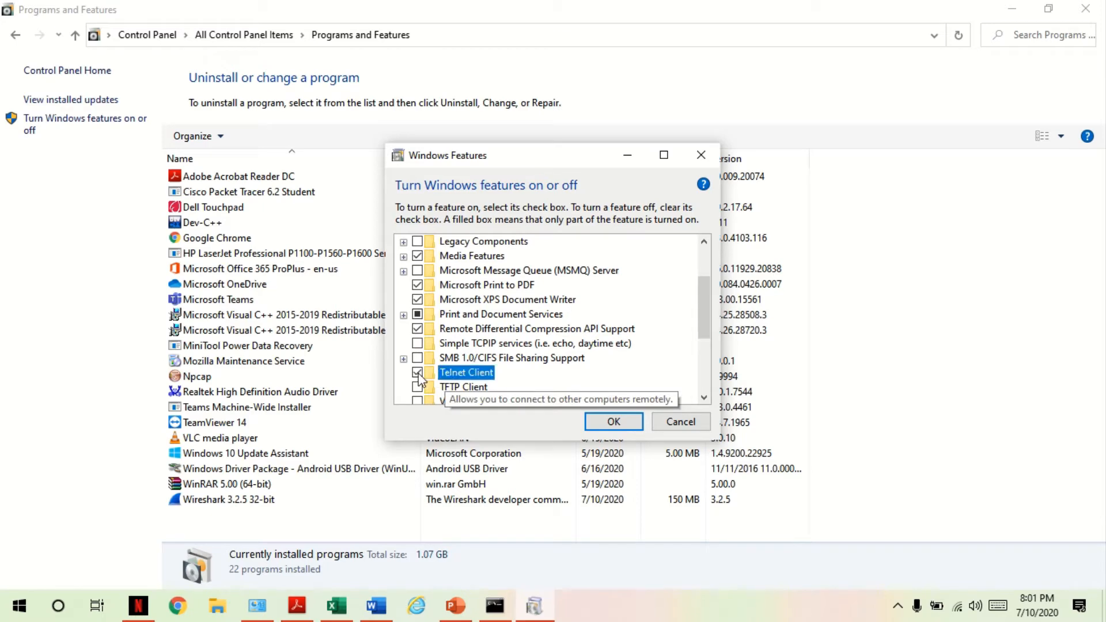
left_click(614, 425)
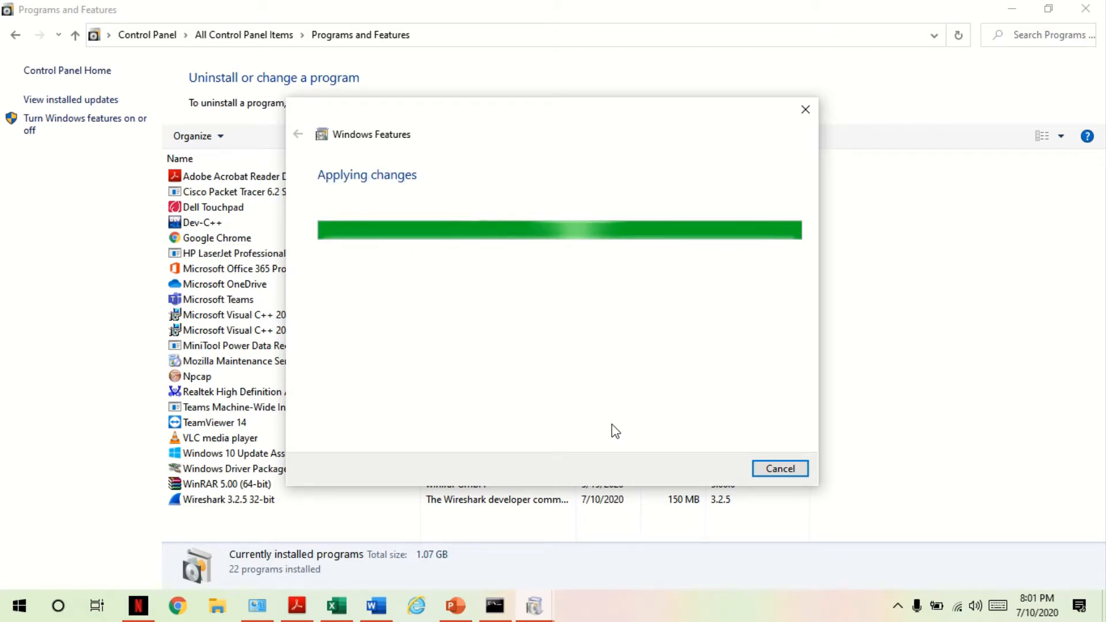
left_click(782, 468)
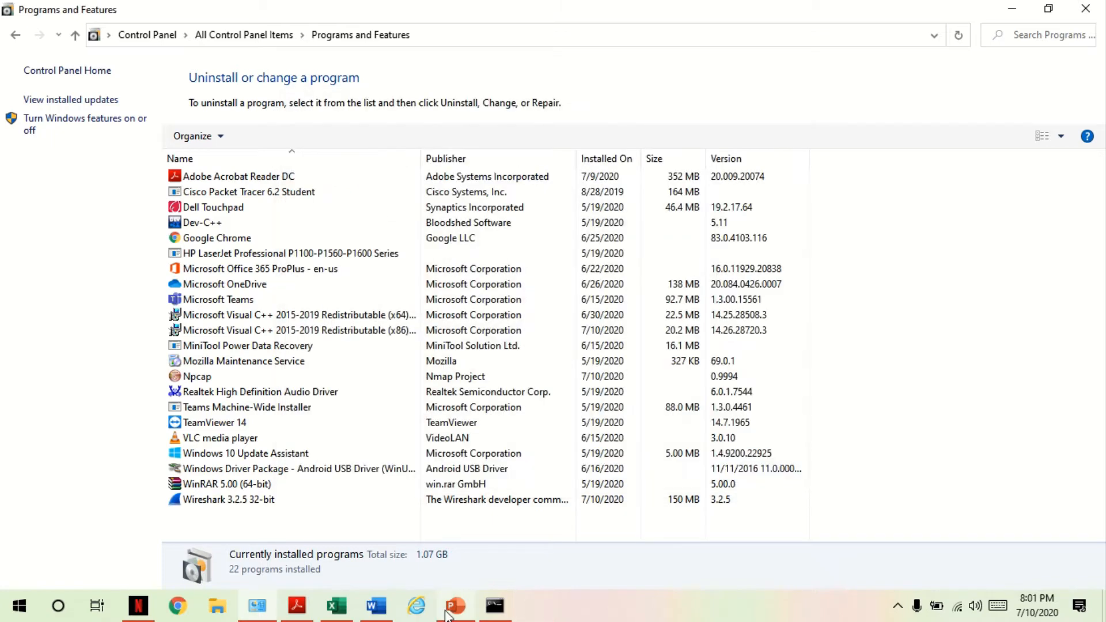
Step: Recopy the GET /~ross/ request block for cis.poly.edu port 80 from Word and run it again in Command Prompt
left_click(495, 605)
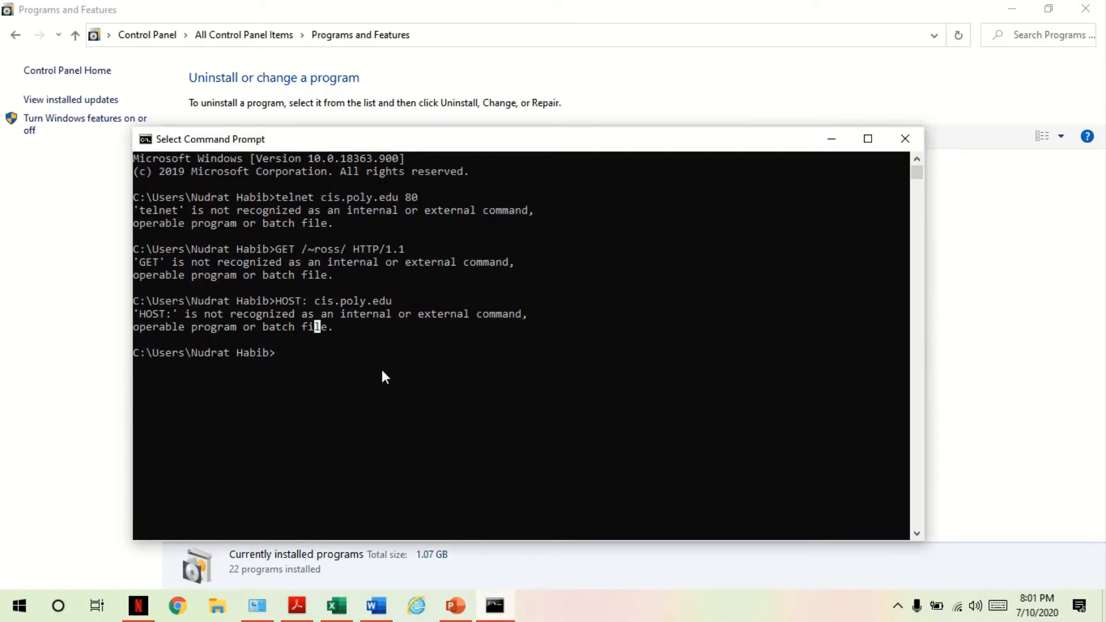
left_click(316, 355)
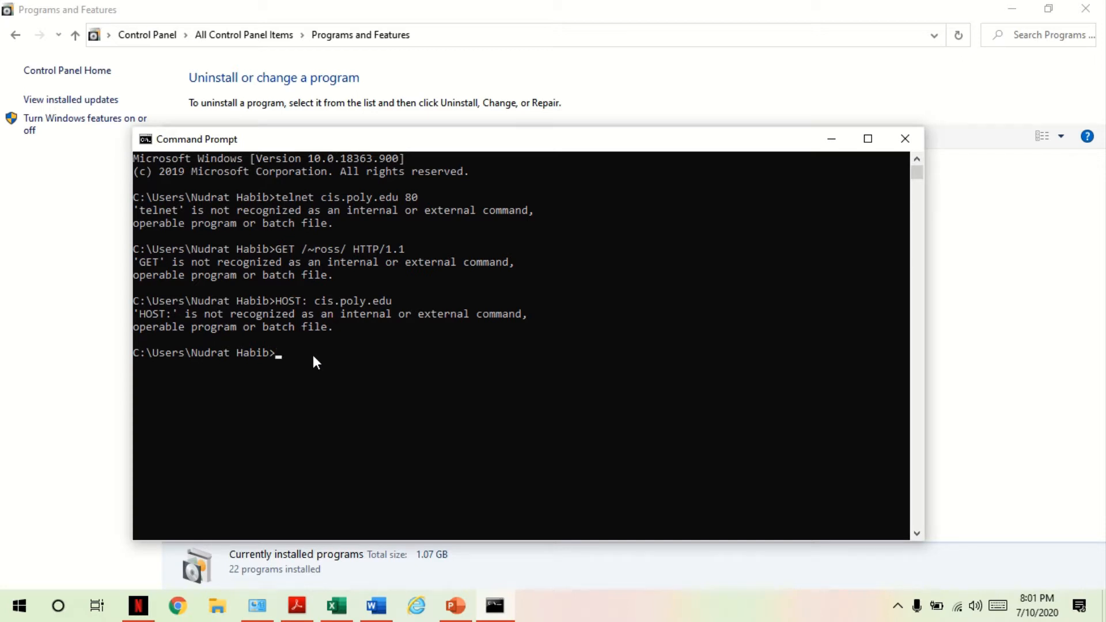
left_click(376, 606)
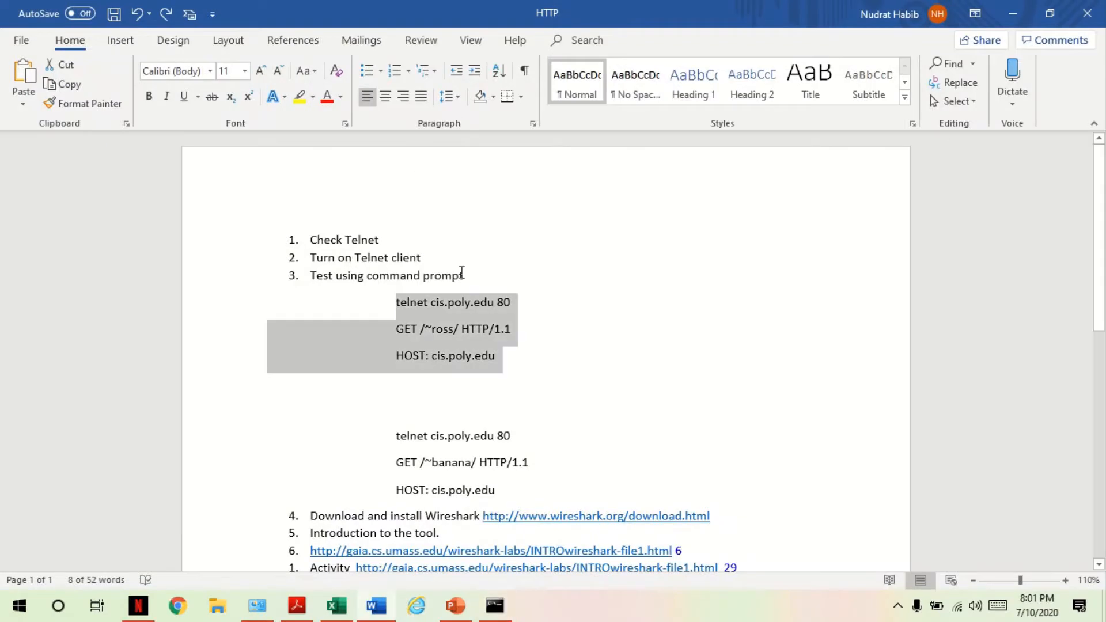
right_click(456, 328)
left_click(481, 357)
left_click(496, 612)
right_click(279, 353)
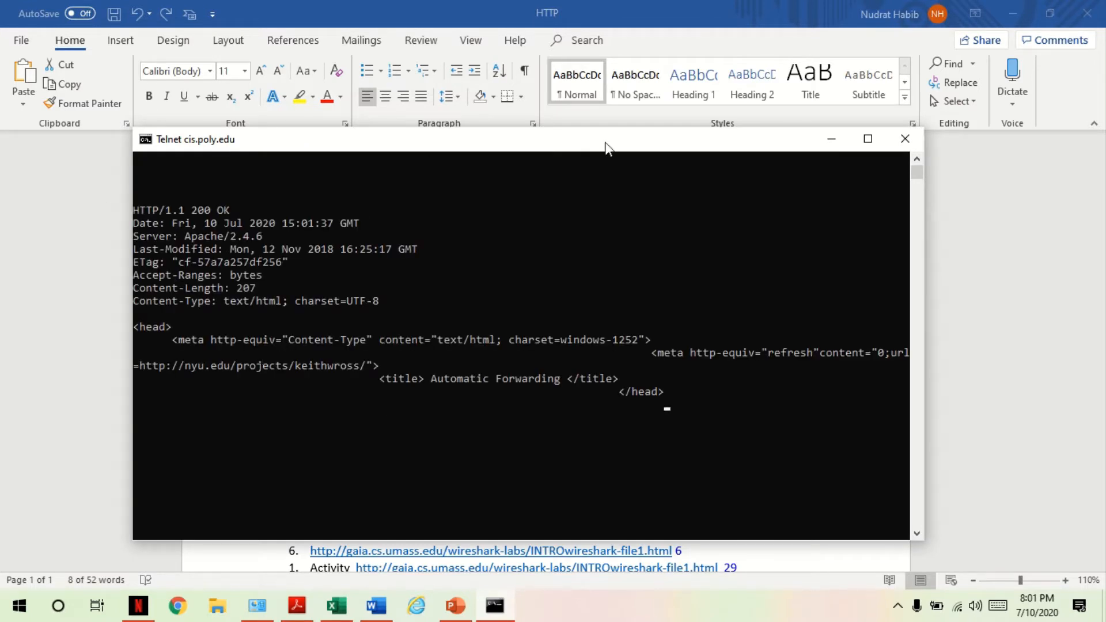
Step: Compare the Telnet response with the request lines in the Word document and examine its HTTP status line
left_click_drag(613, 147, 670, 430)
left_click_drag(668, 479, 623, 441)
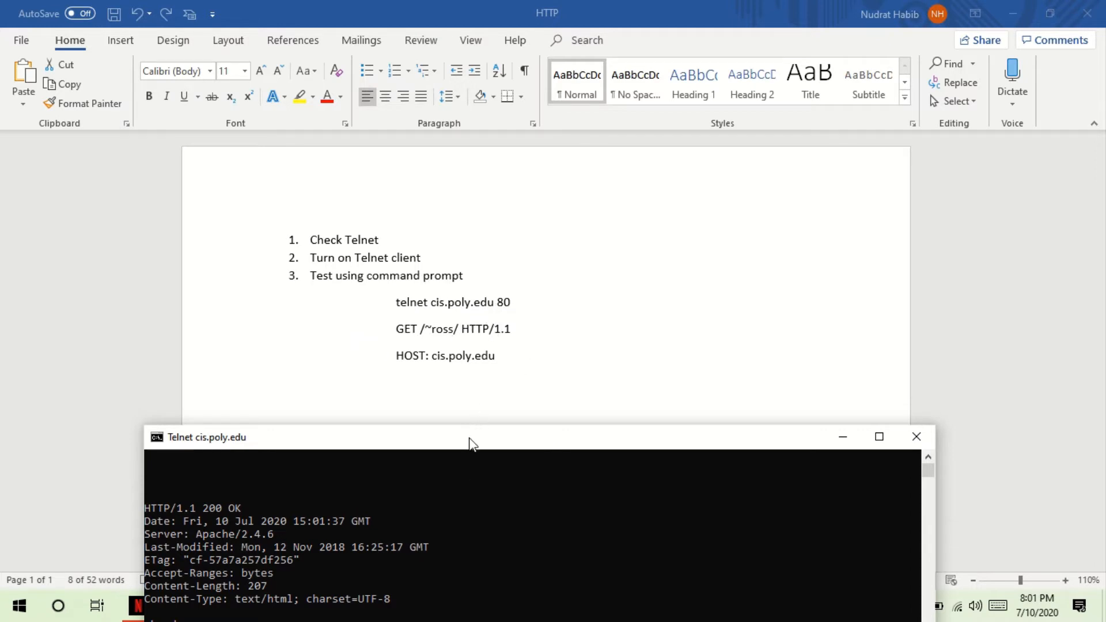
left_click_drag(469, 432, 499, 164)
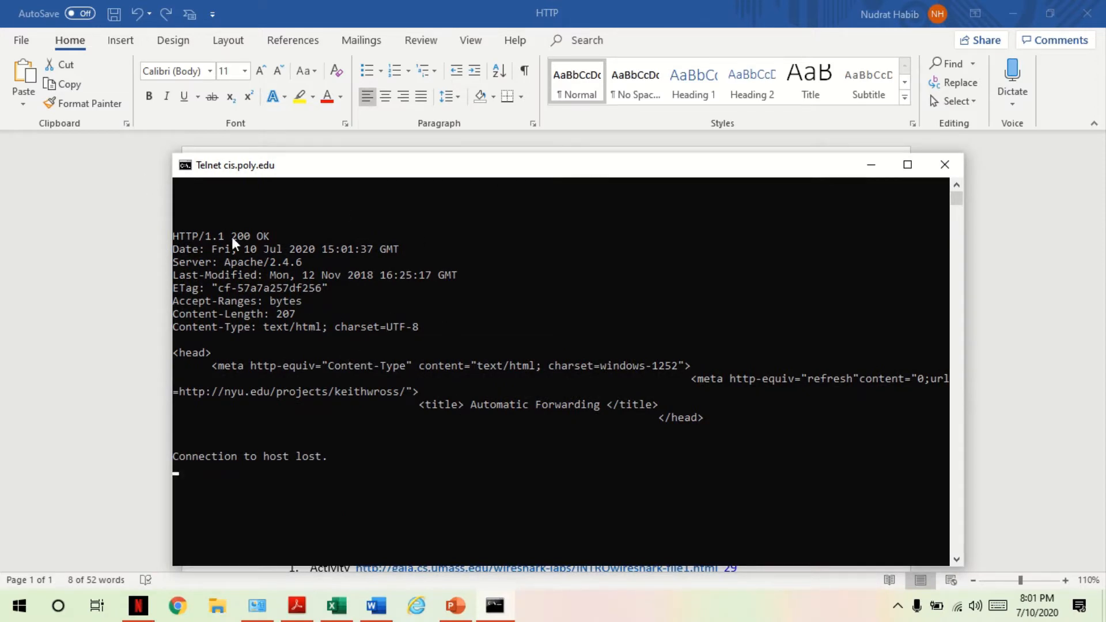
left_click_drag(227, 236, 236, 237)
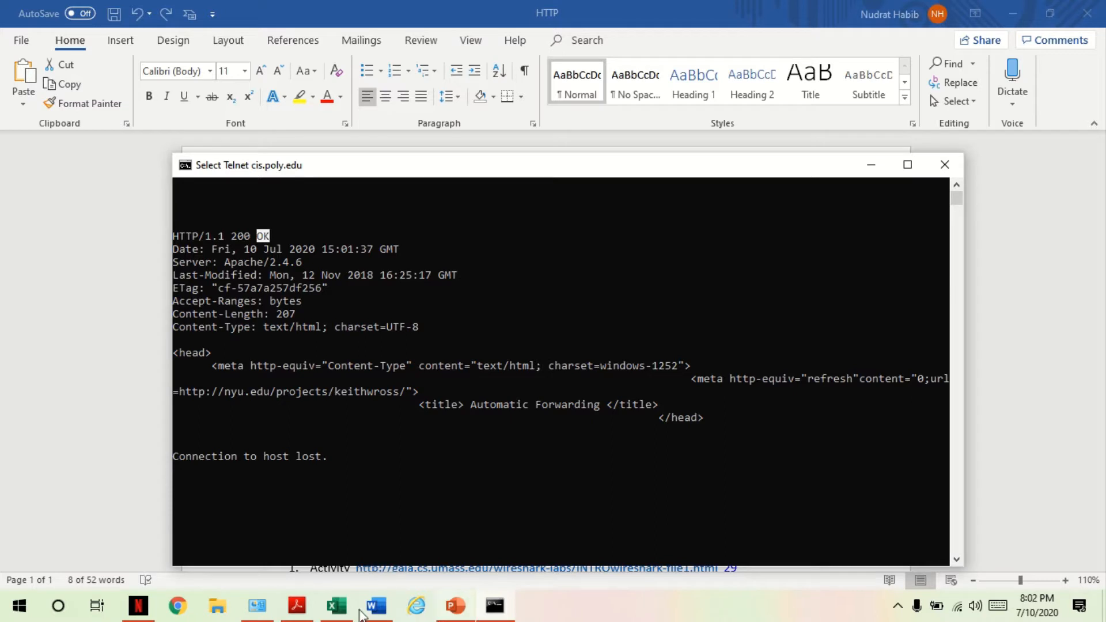
Step: Open Chrome, then review the host cis.poly.edu and the path /~ross in the Word document's first request
left_click(176, 609)
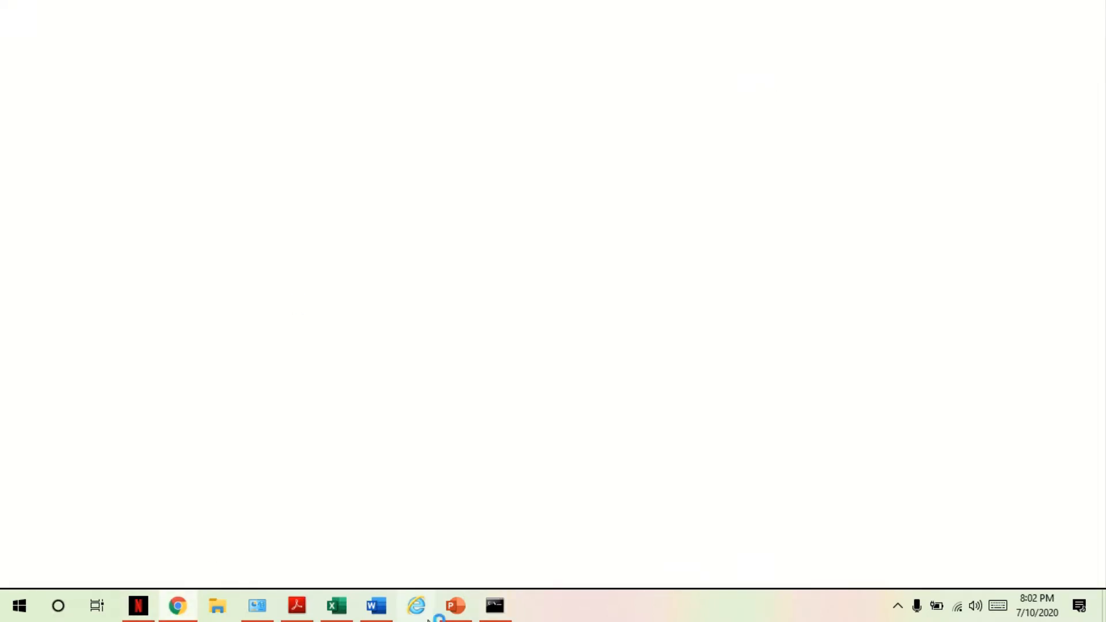
left_click(377, 608)
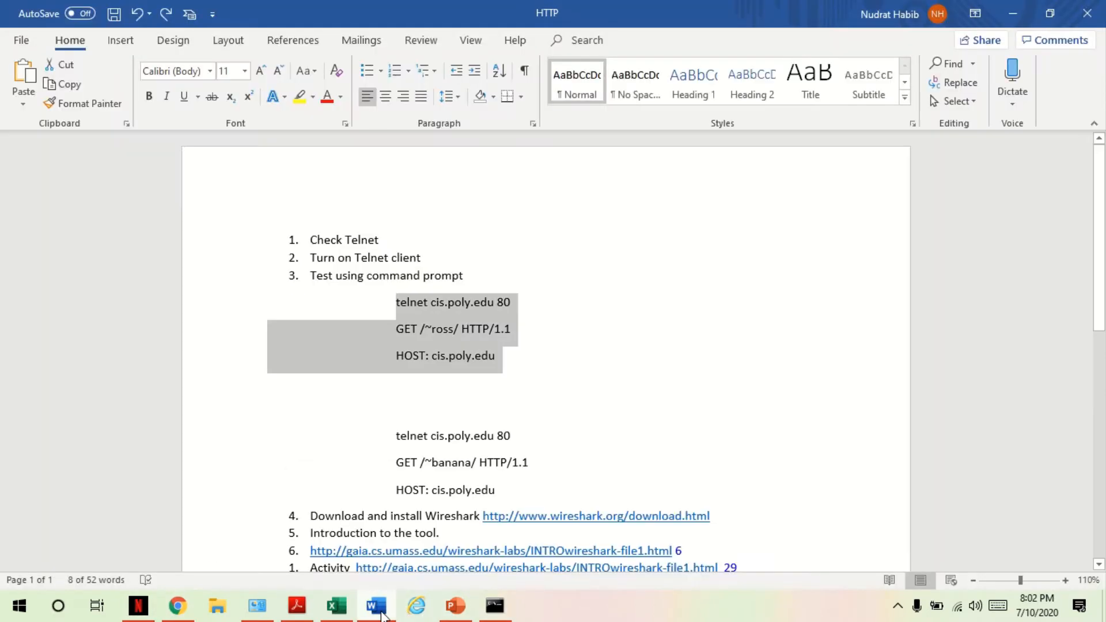
left_click(592, 402)
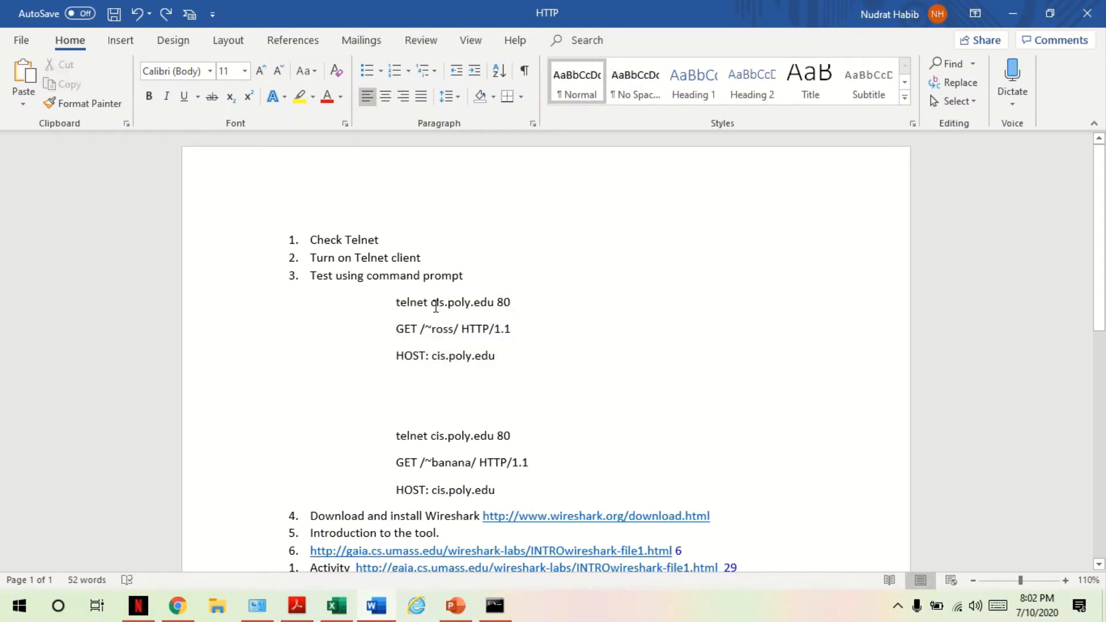
left_click_drag(432, 305, 491, 300)
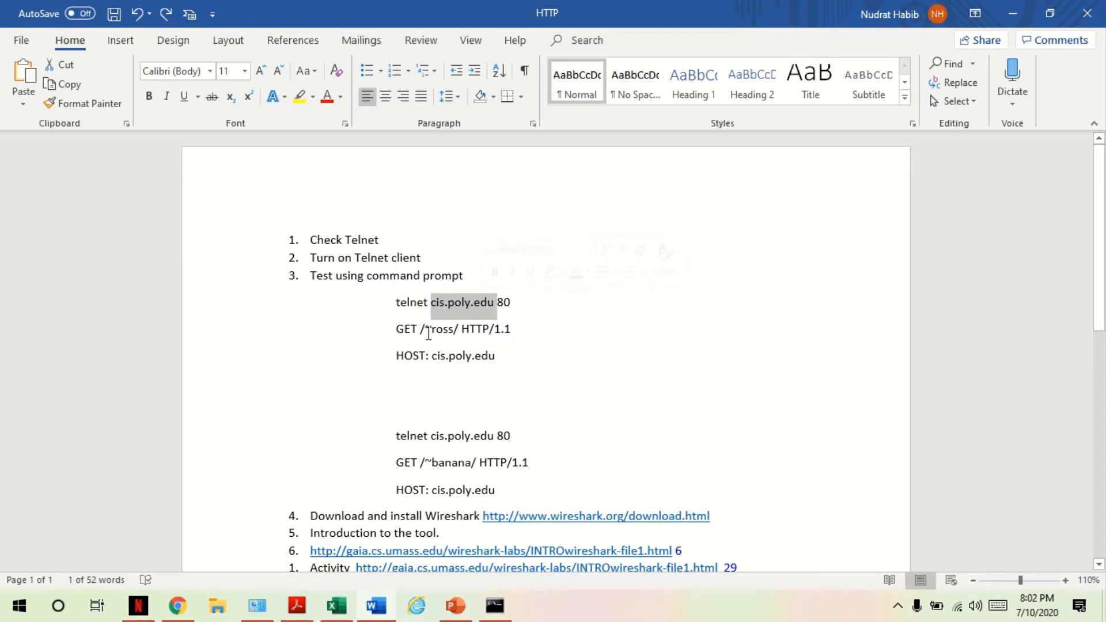
left_click_drag(421, 329, 454, 332)
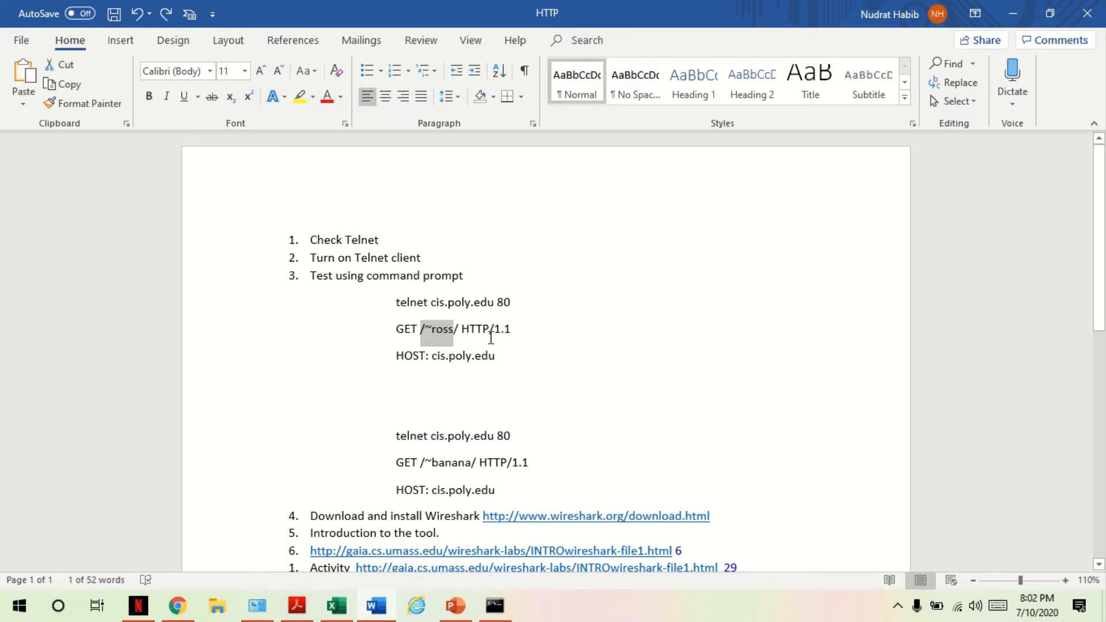
Step: Load cis.poly.edu/~ross/ in Chrome
left_click(179, 605)
left_click(185, 45)
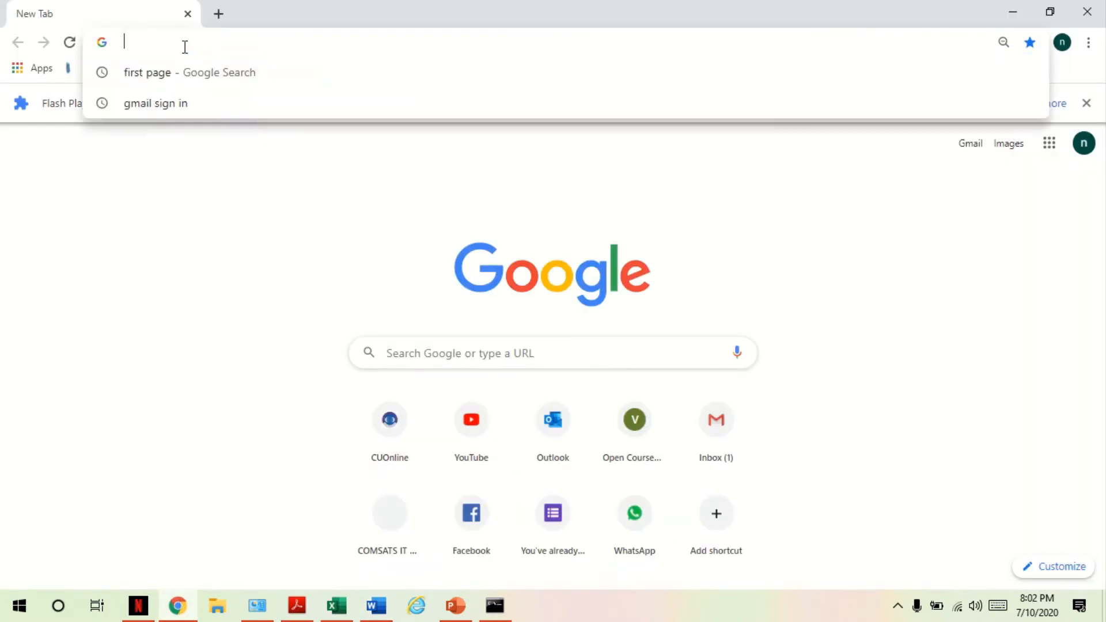
type("cis")
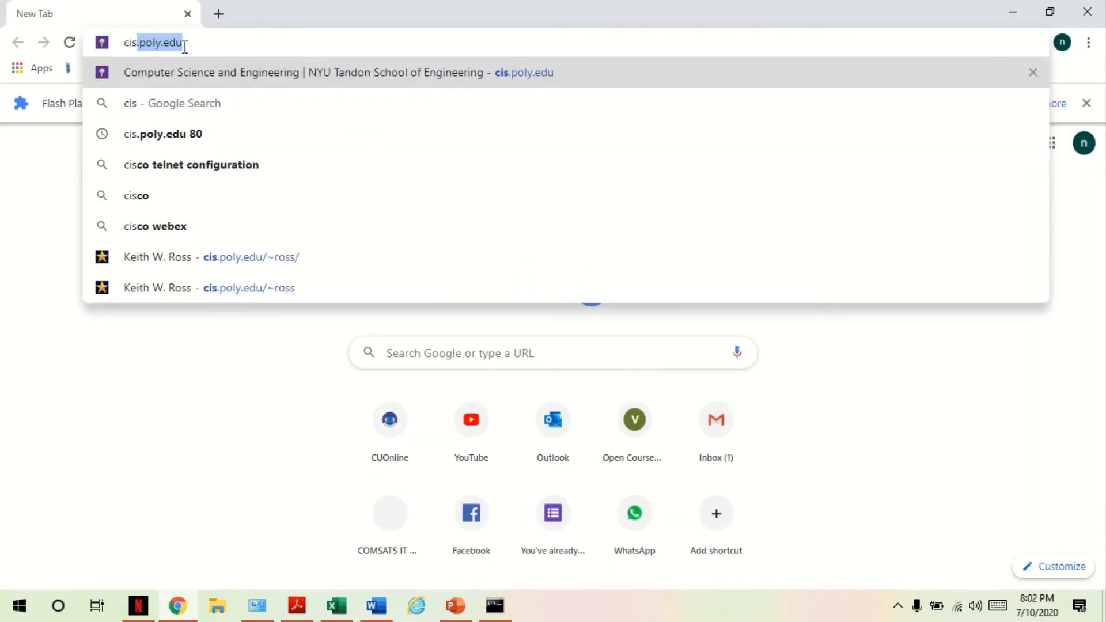
type(".pol")
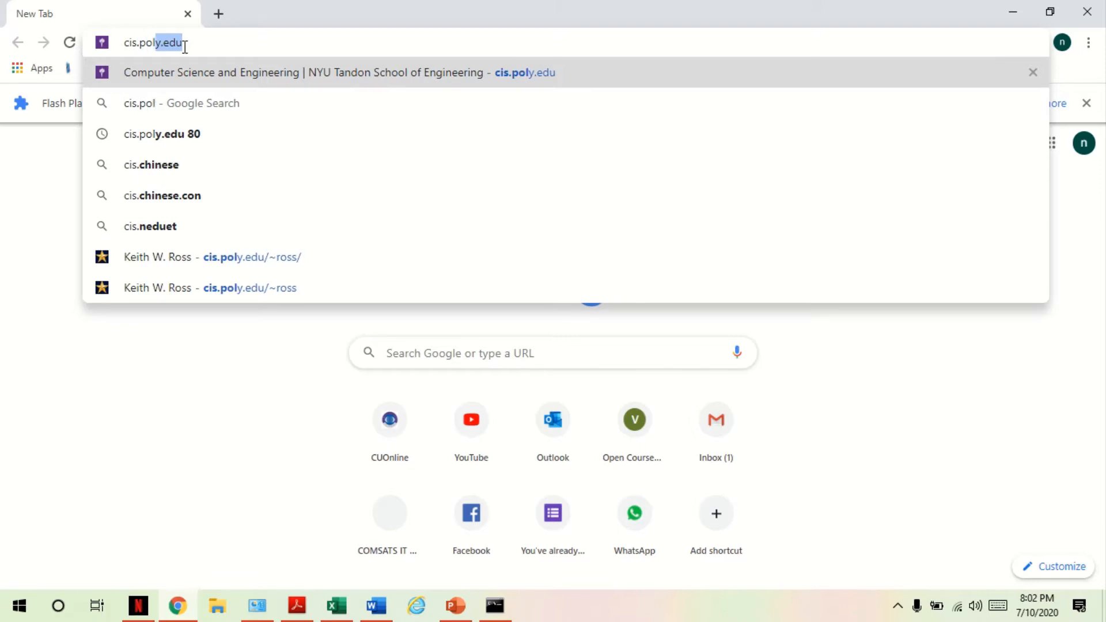
type("y.edu")
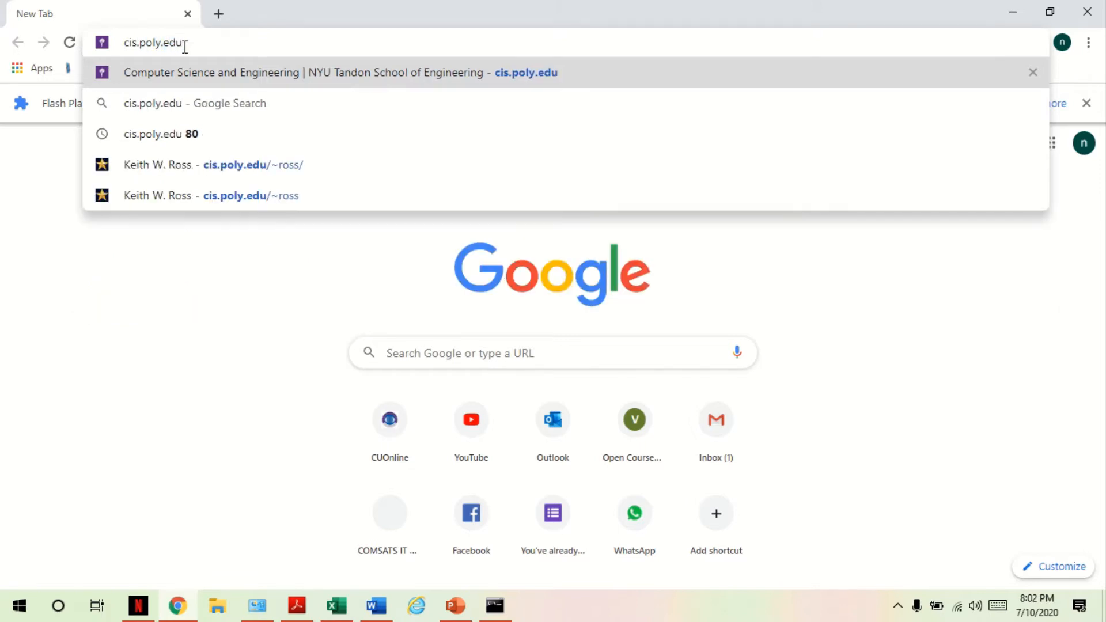
type("/")
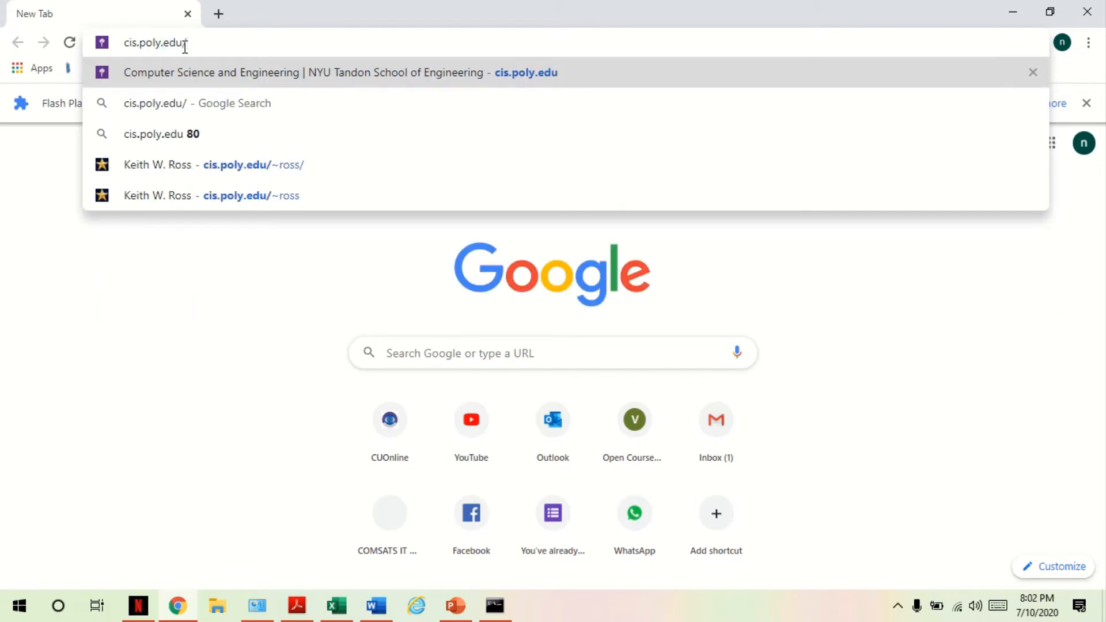
type("~r")
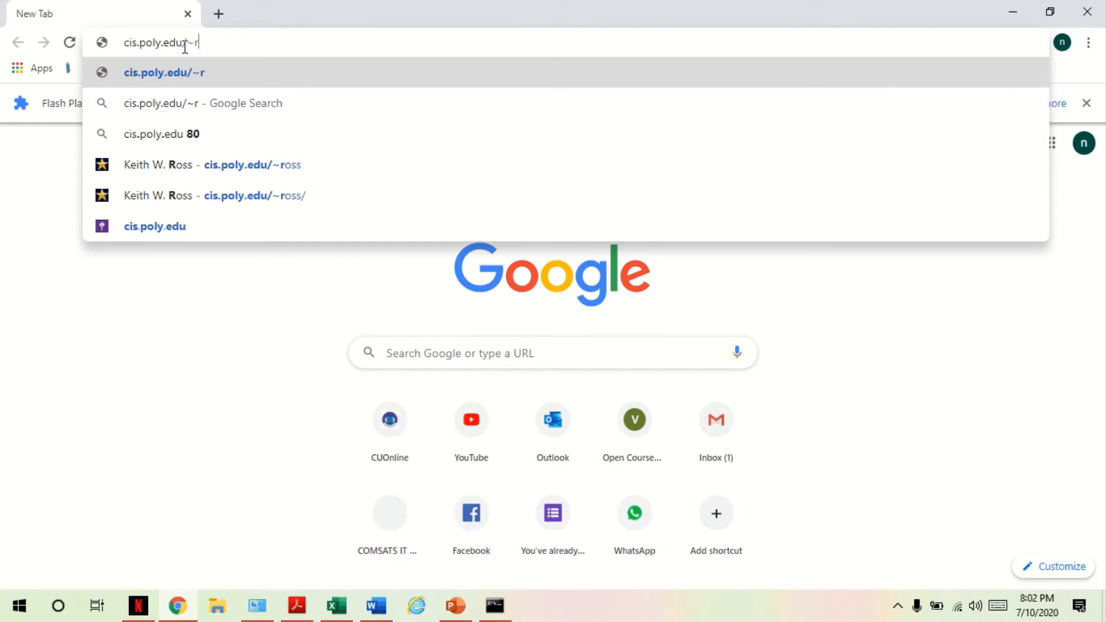
type("oss")
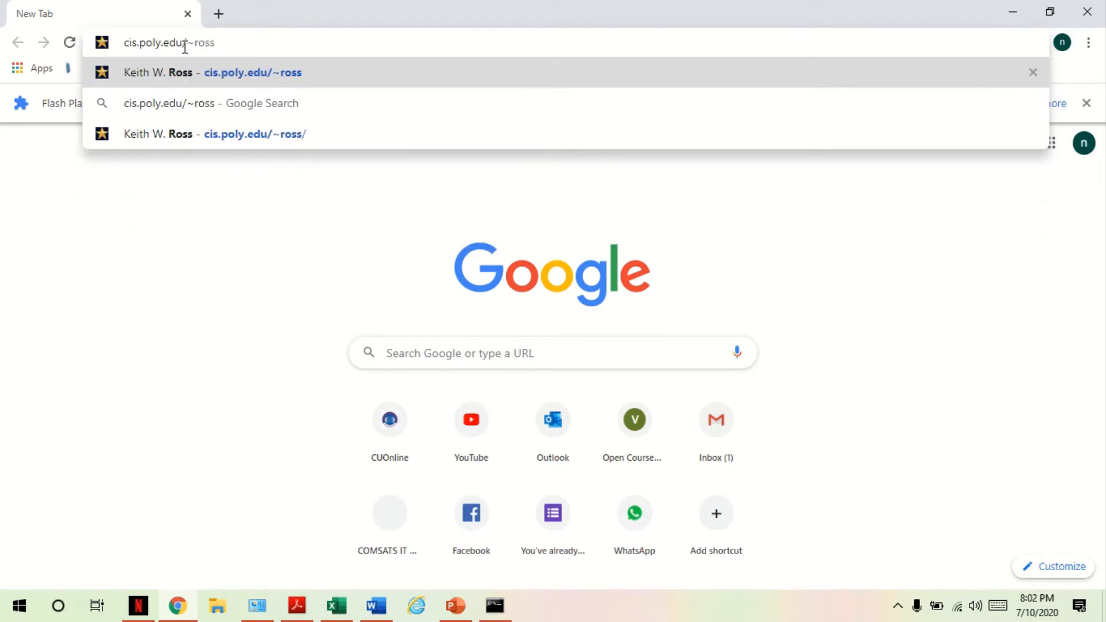
type("/")
key("Return")
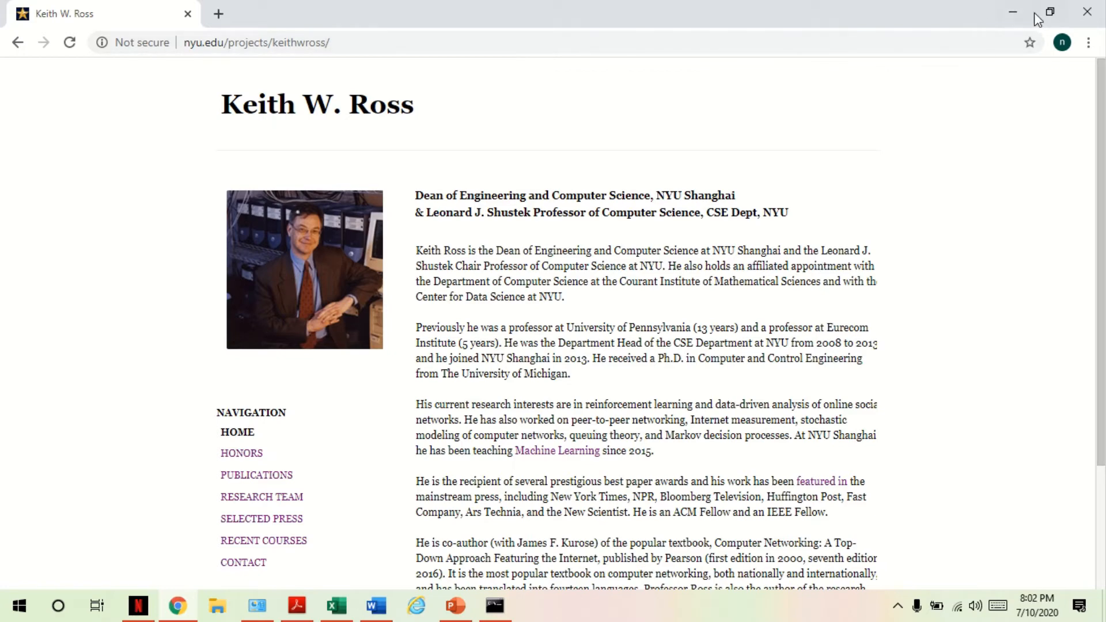
Step: Copy the second request block, containing GET /~banana/ HTTP/1.1 for cis.poly.edu, from the Word document
left_click(1013, 13)
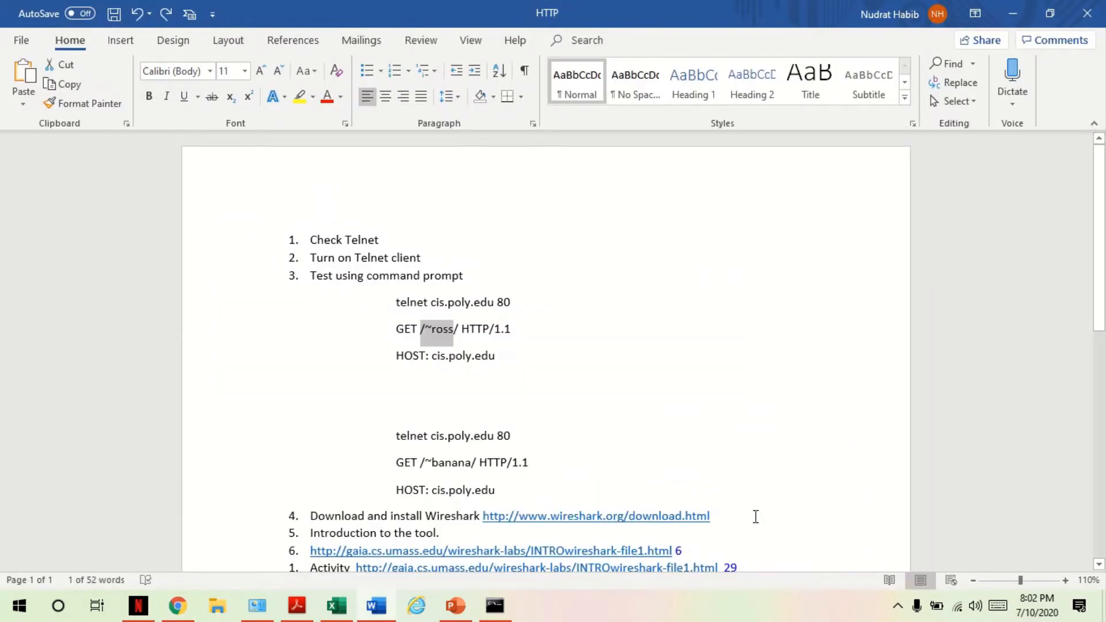
left_click_drag(503, 491, 396, 437)
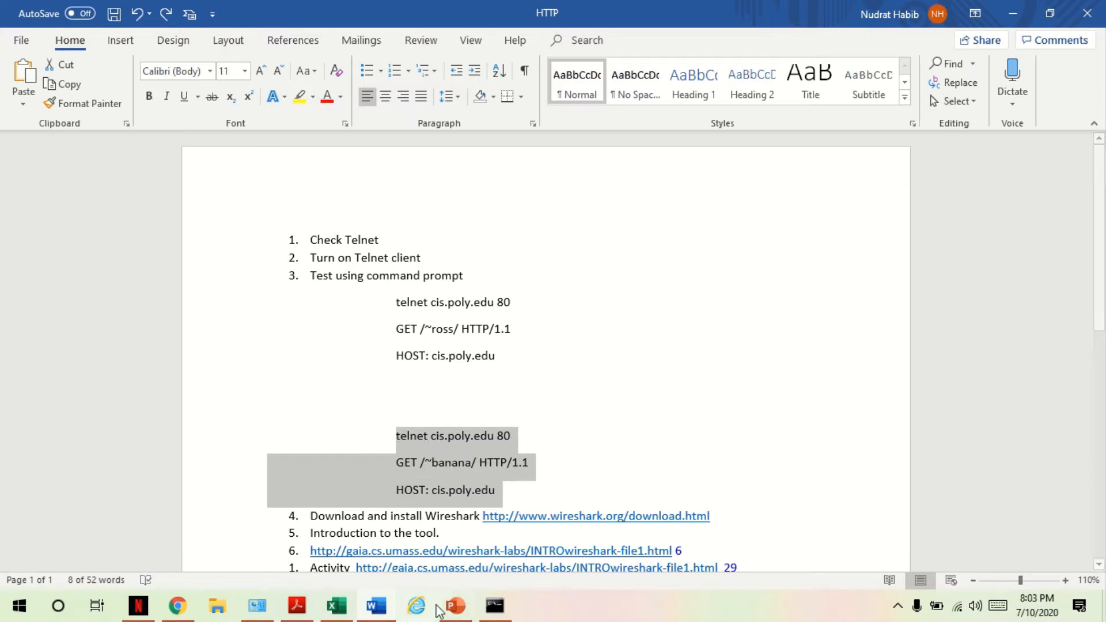
left_click(495, 606)
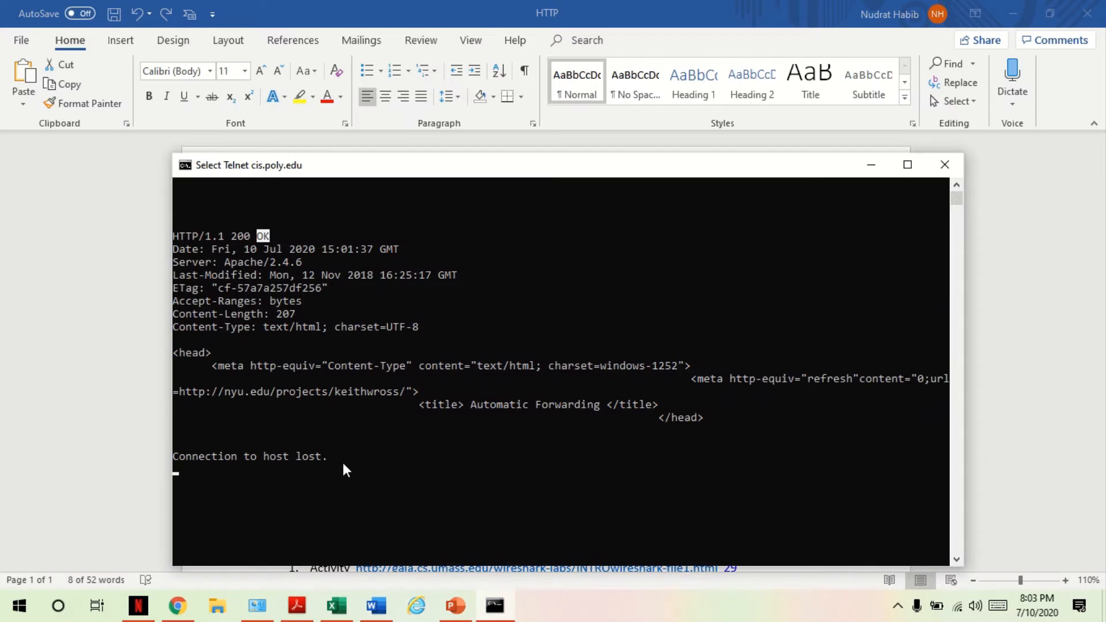
key("Return")
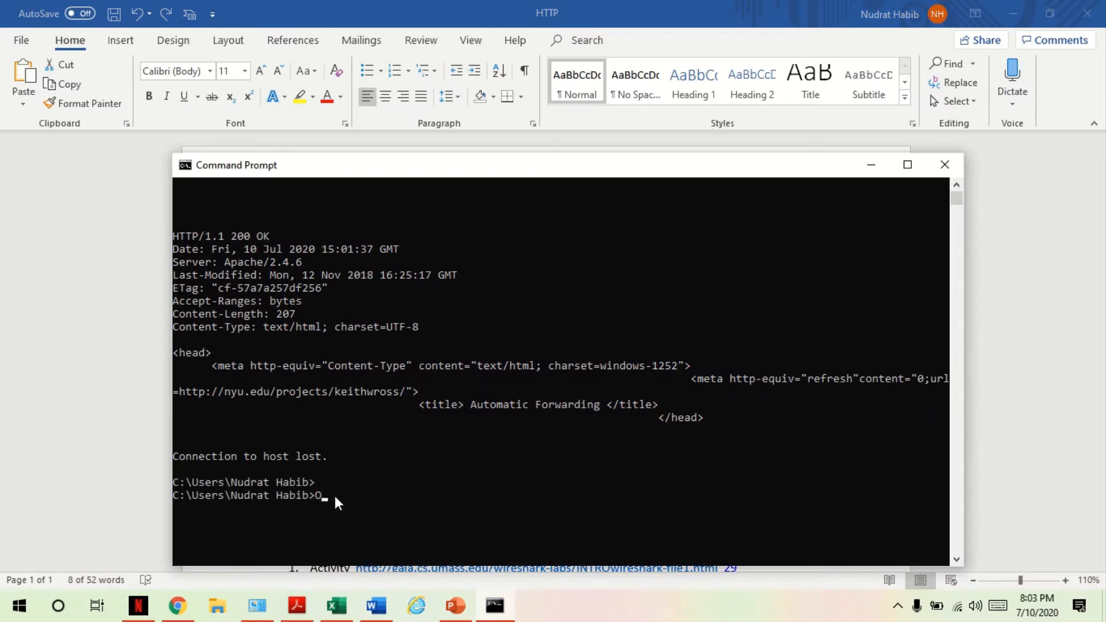
left_click(373, 612)
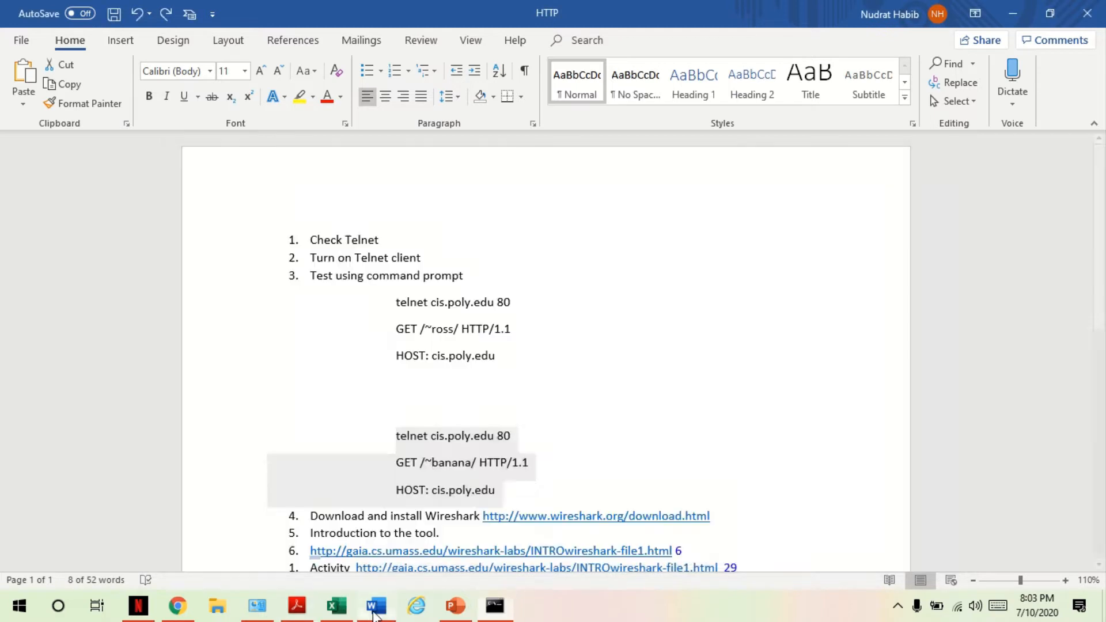
right_click(448, 467)
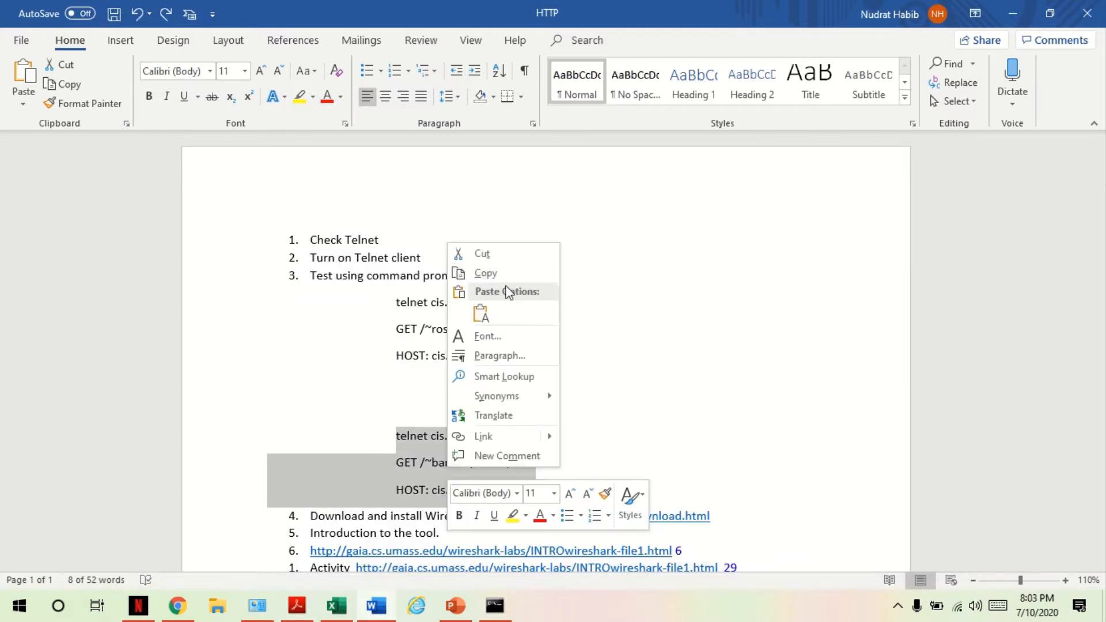
left_click(491, 274)
Step: Run the copied /~banana/ request against cis.poly.edu in Command Prompt and examine the status code and phrase in the response
left_click(495, 606)
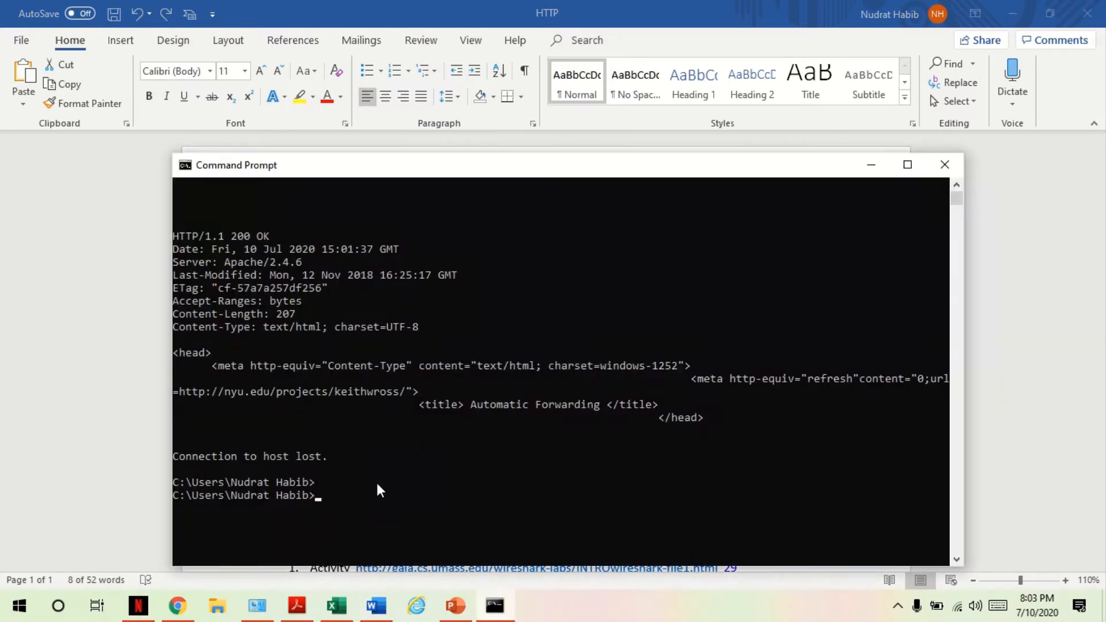
key("Up")
key("Return")
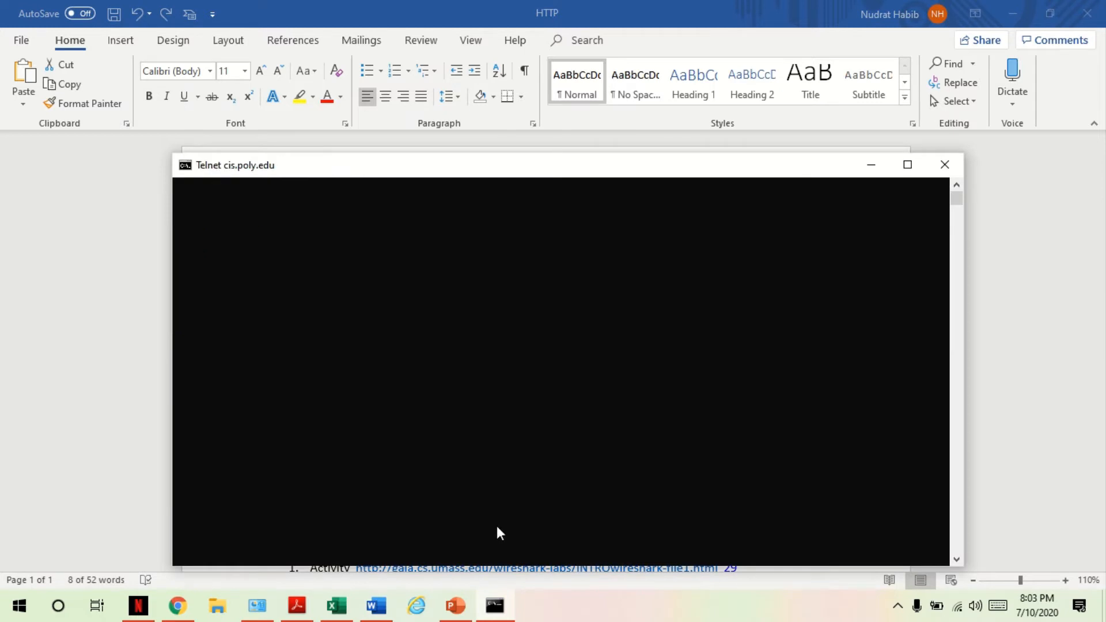
right_click(498, 528)
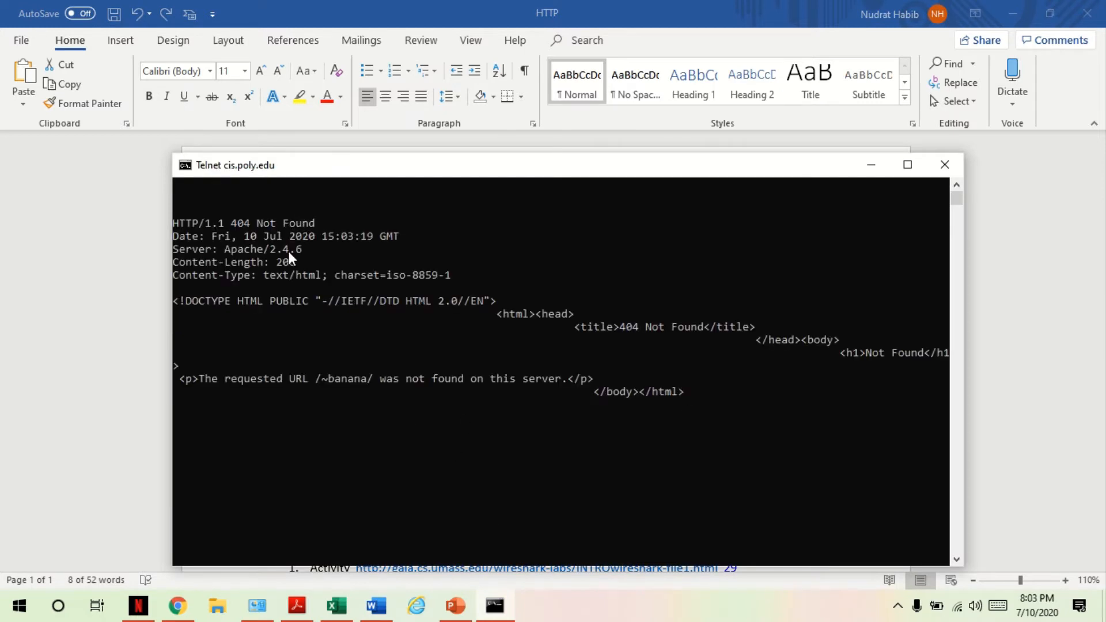
left_click_drag(252, 221, 237, 220)
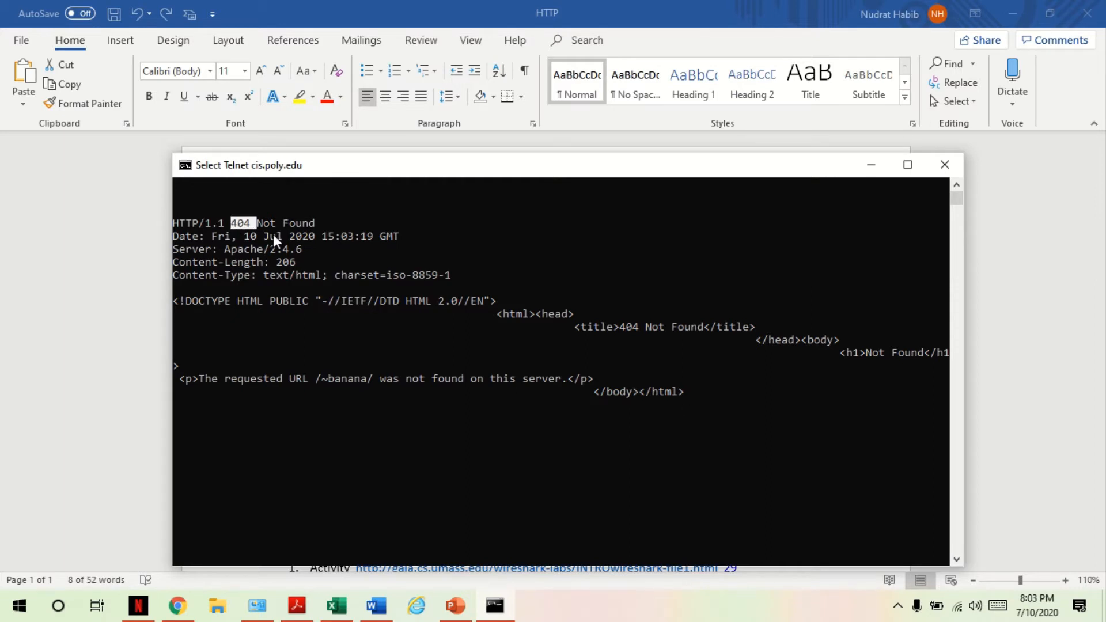
left_click_drag(320, 222, 291, 226)
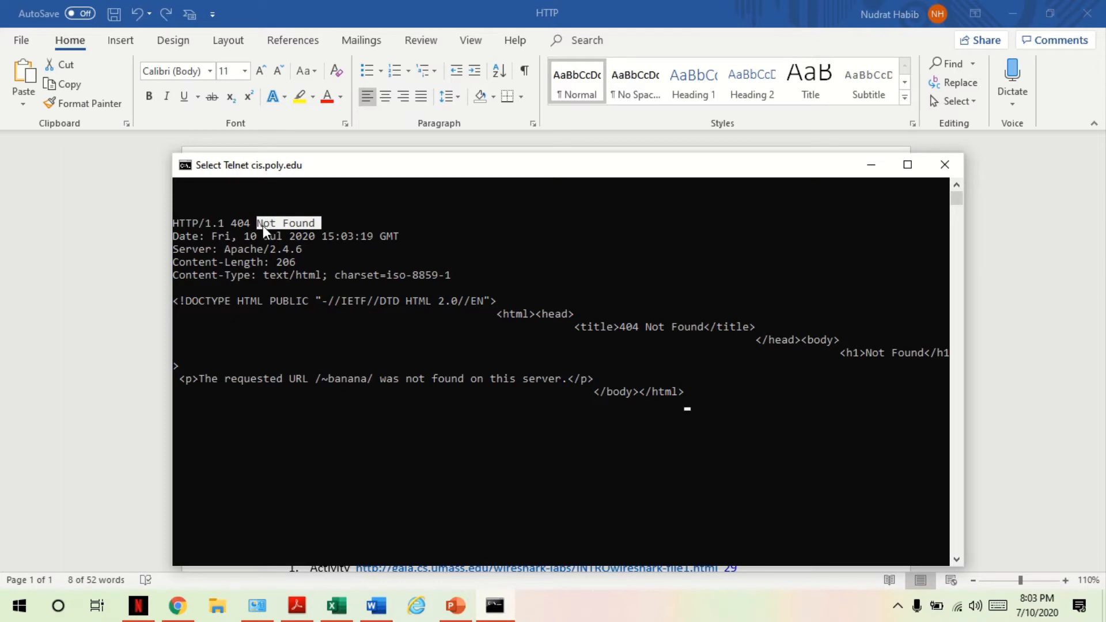
Step: Load cis.poly.edu/~banana/ in Chrome and examine the message on the returned page
left_click(177, 606)
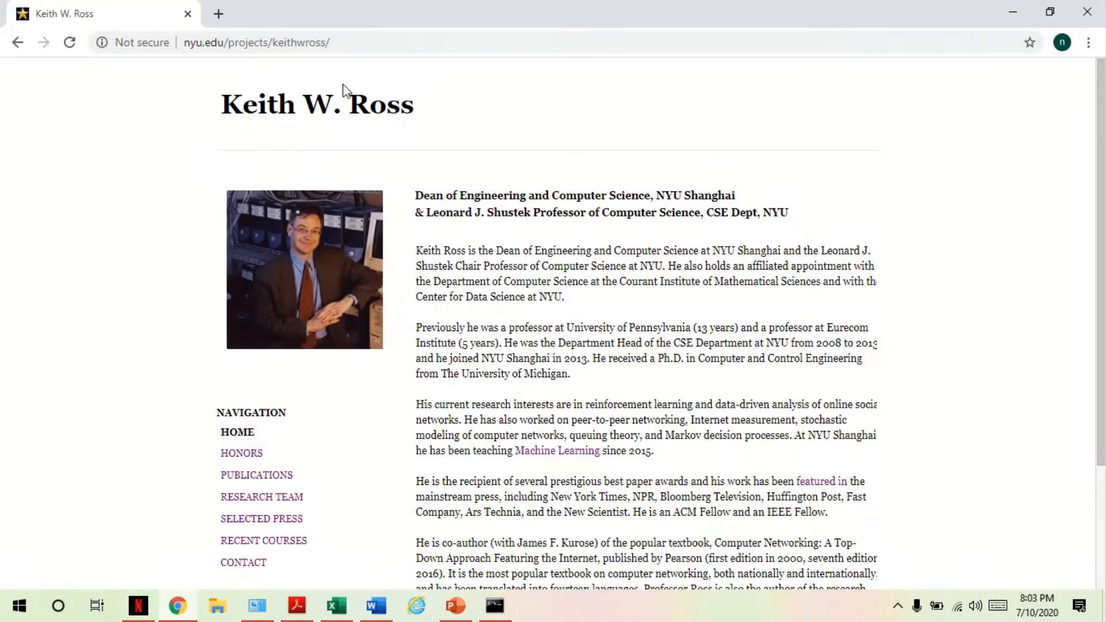
left_click(282, 39)
key("BackSpace")
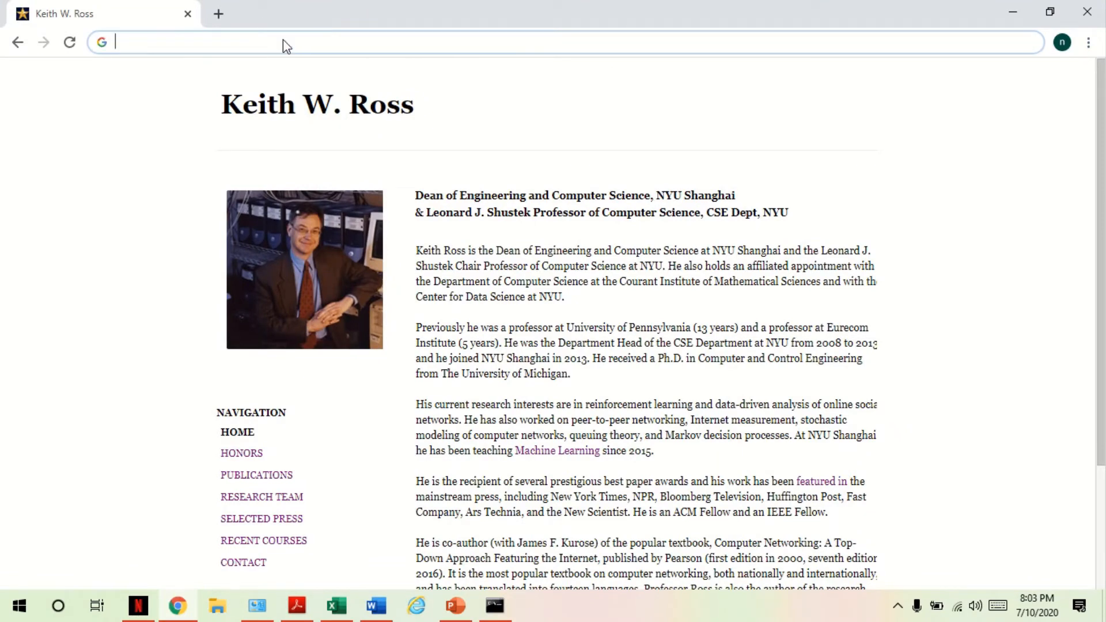
type("cis.")
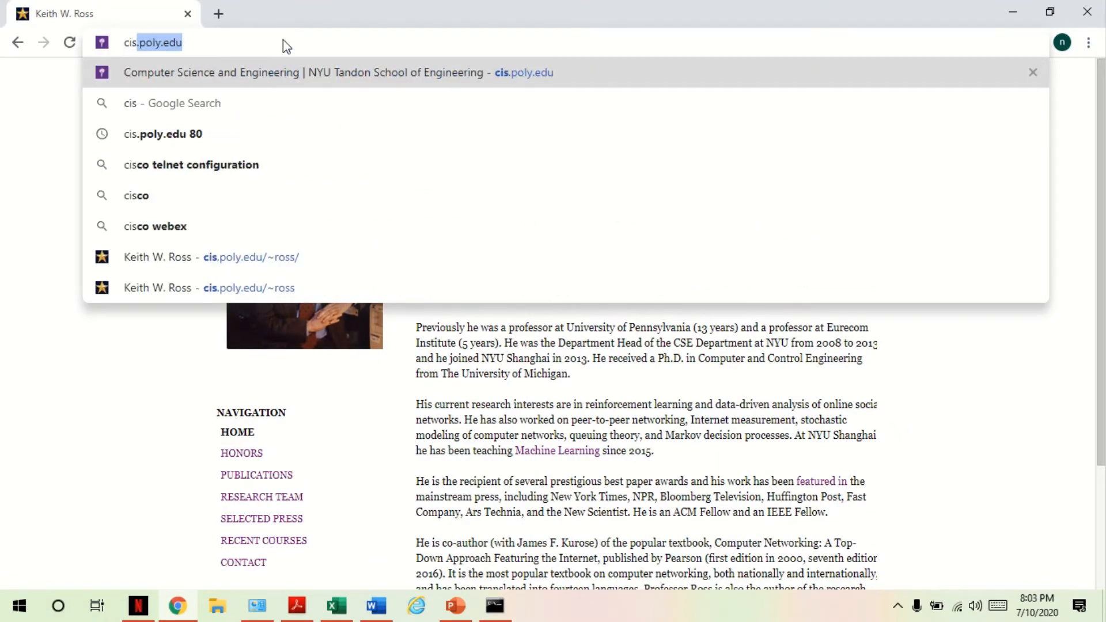
type("poly.e")
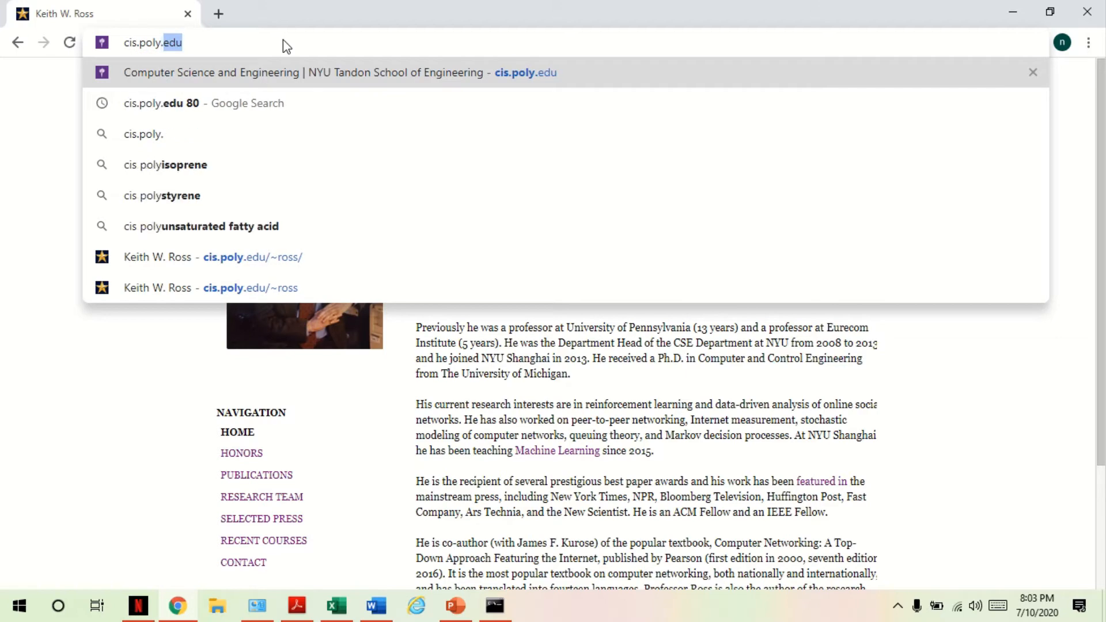
type("du/~")
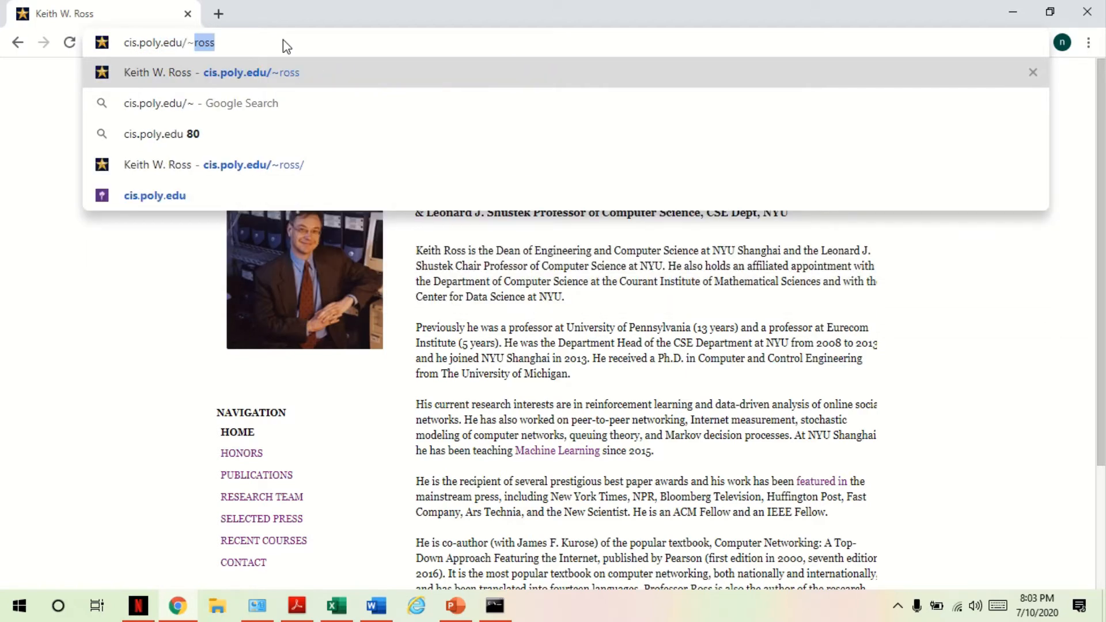
type("banana")
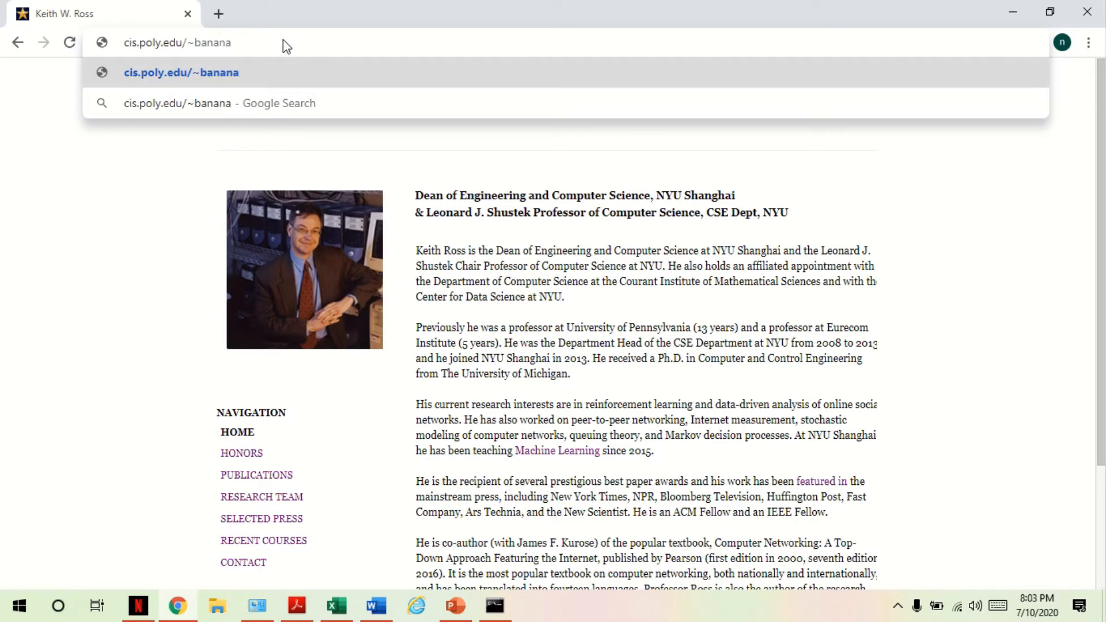
type("/")
key("Return")
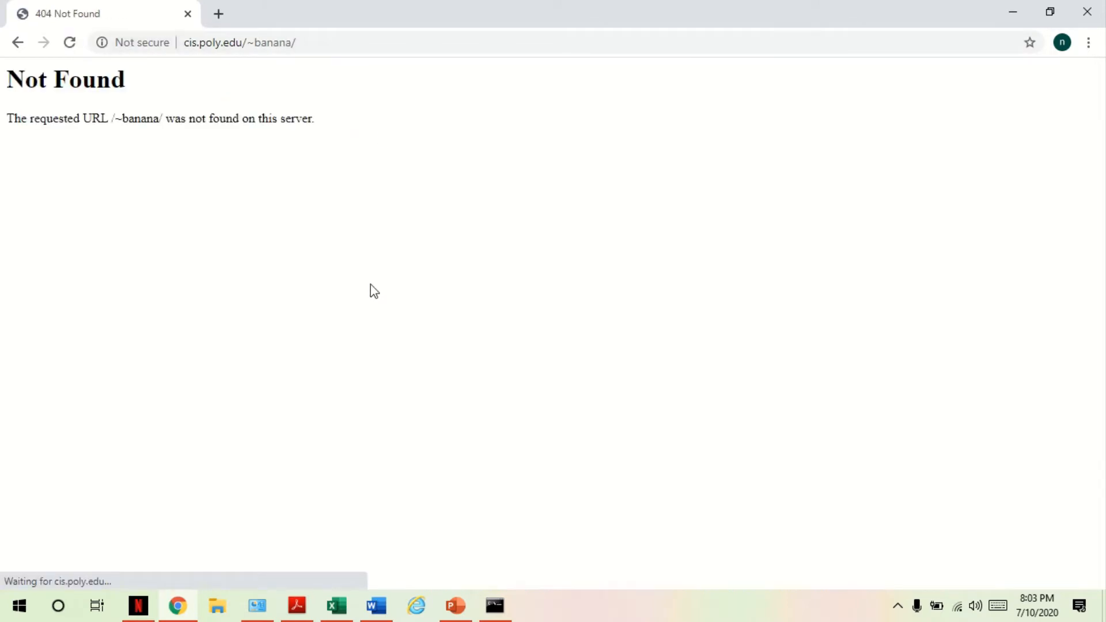
left_click_drag(186, 119, 241, 113)
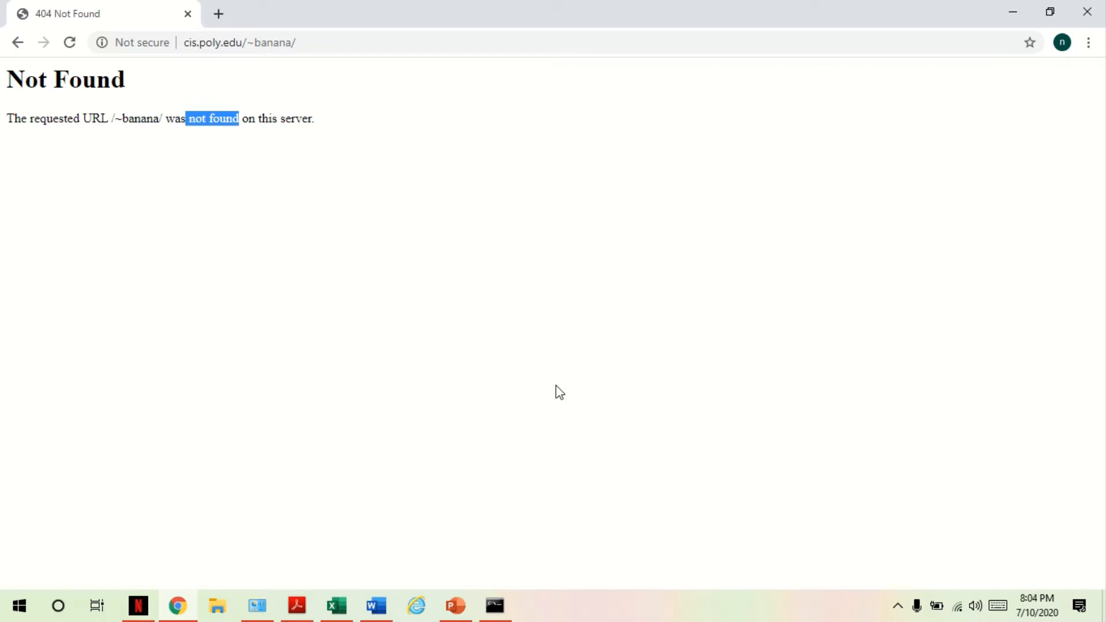
Step: Close the Chrome window and the Telnet session's Command Prompt window
mouse_move(1014, 12)
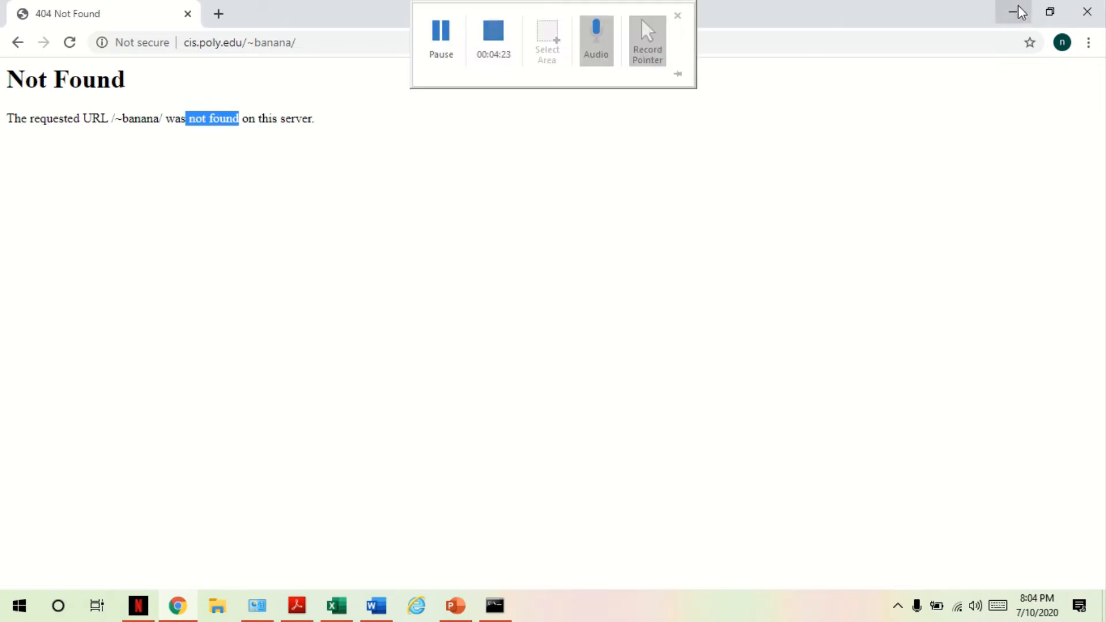
left_click(1087, 11)
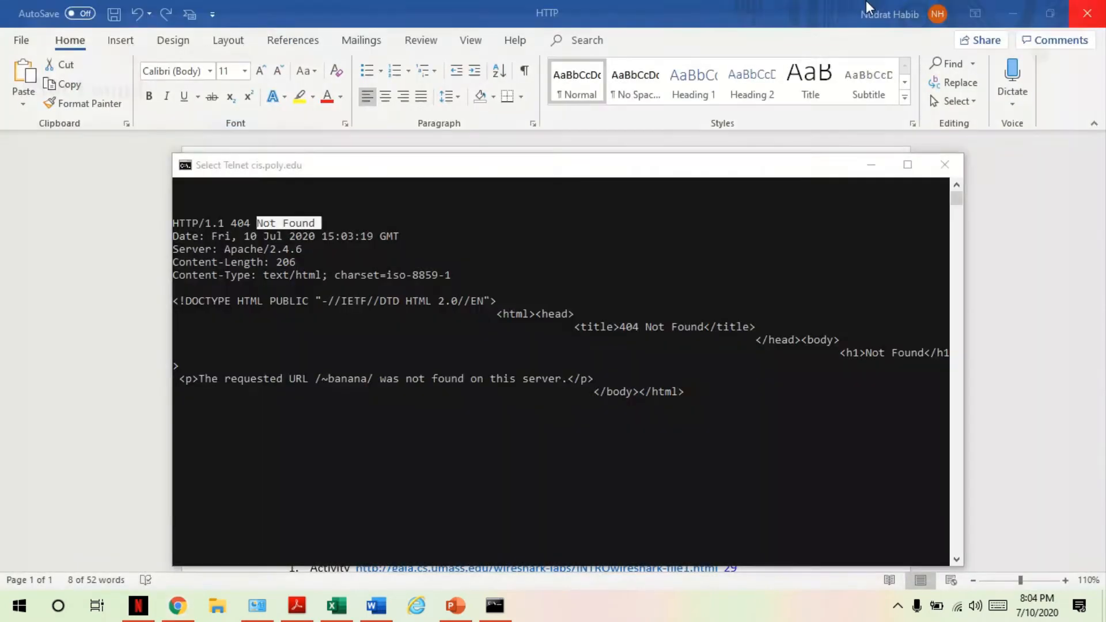
left_click(945, 165)
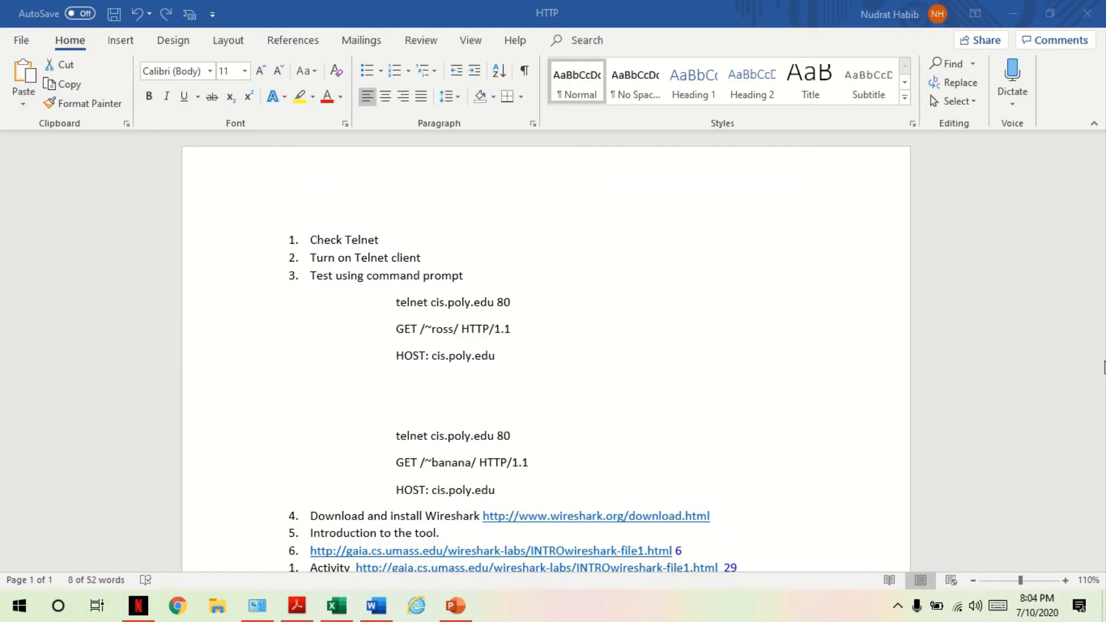
Step: Minimize Word, Programs and Features, and PowerPoint to reach the desktop, and launch Wireshark
left_click(1020, 8)
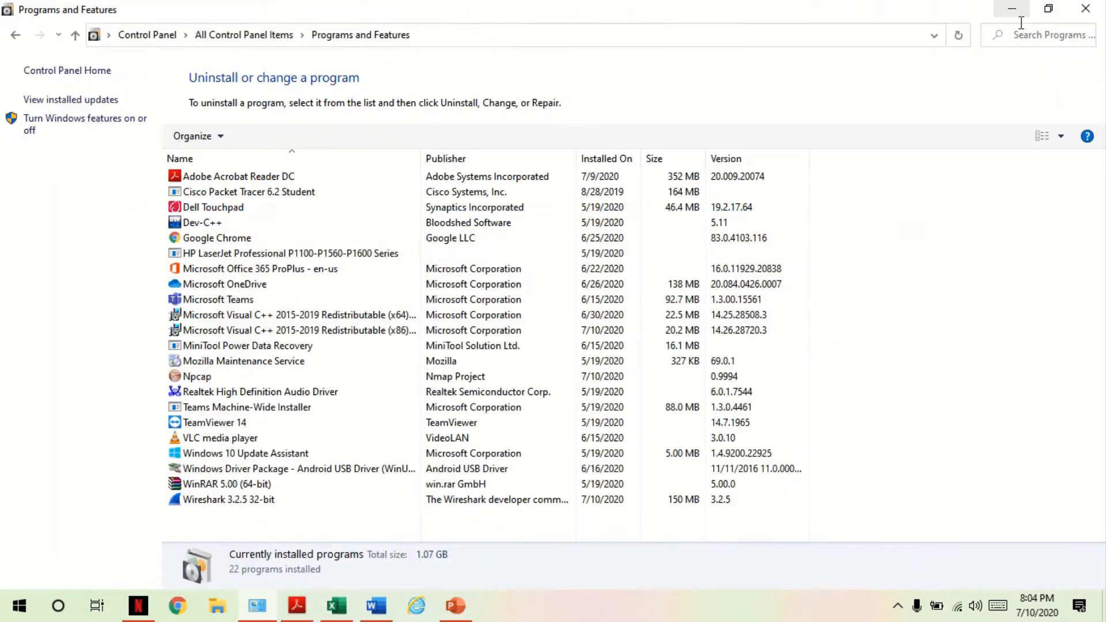
left_click(1015, 10)
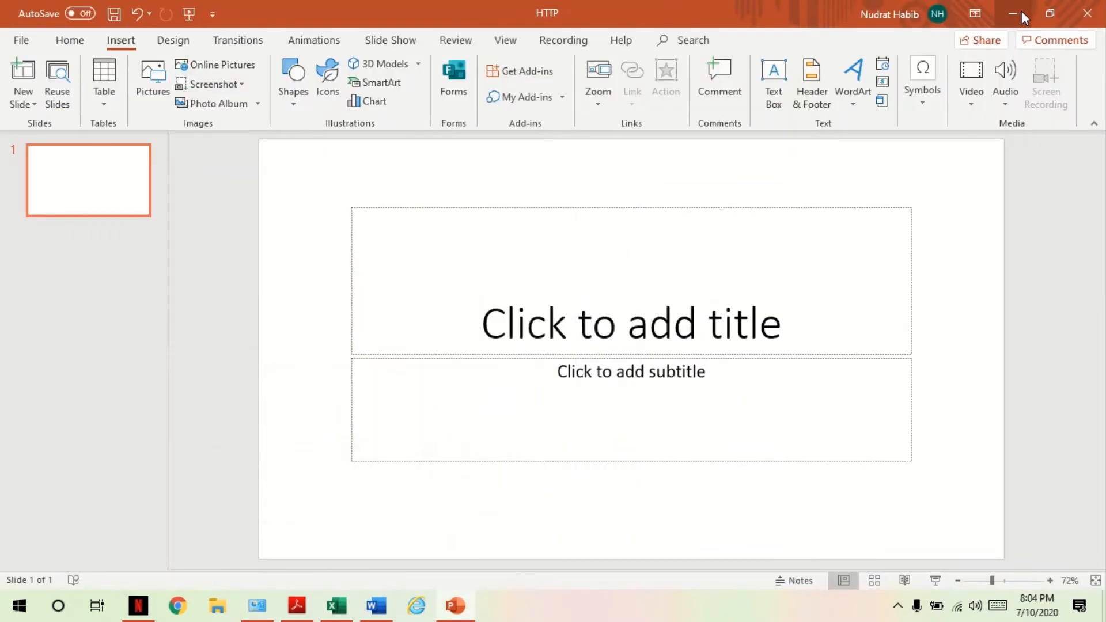
left_click(1015, 12)
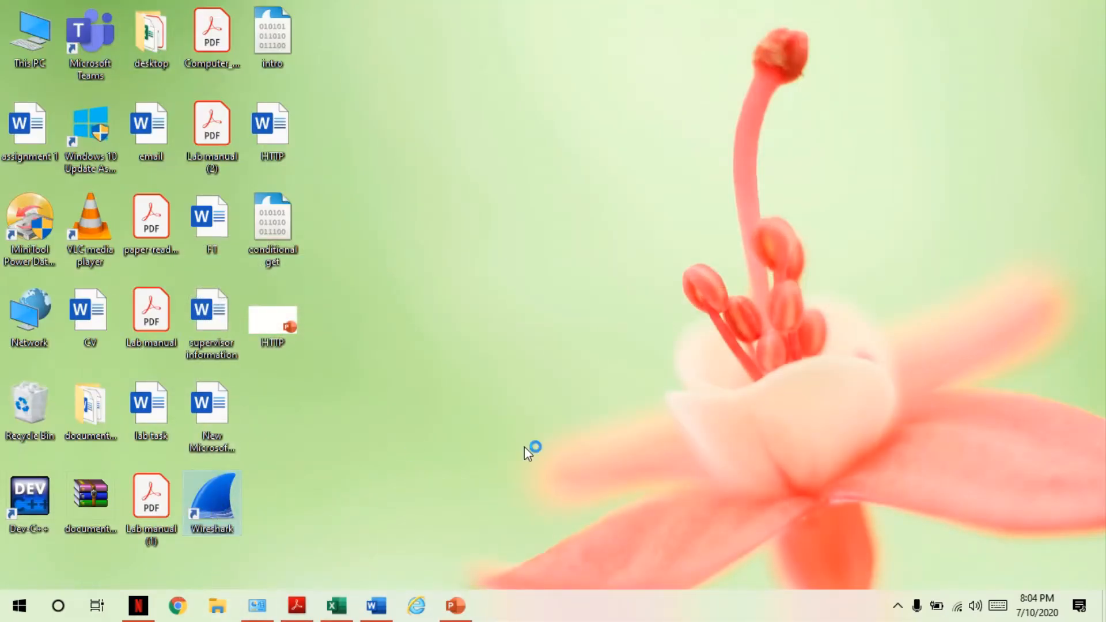
Step: Copy the Wireshark download link from item 4 of the Word document
left_click(375, 606)
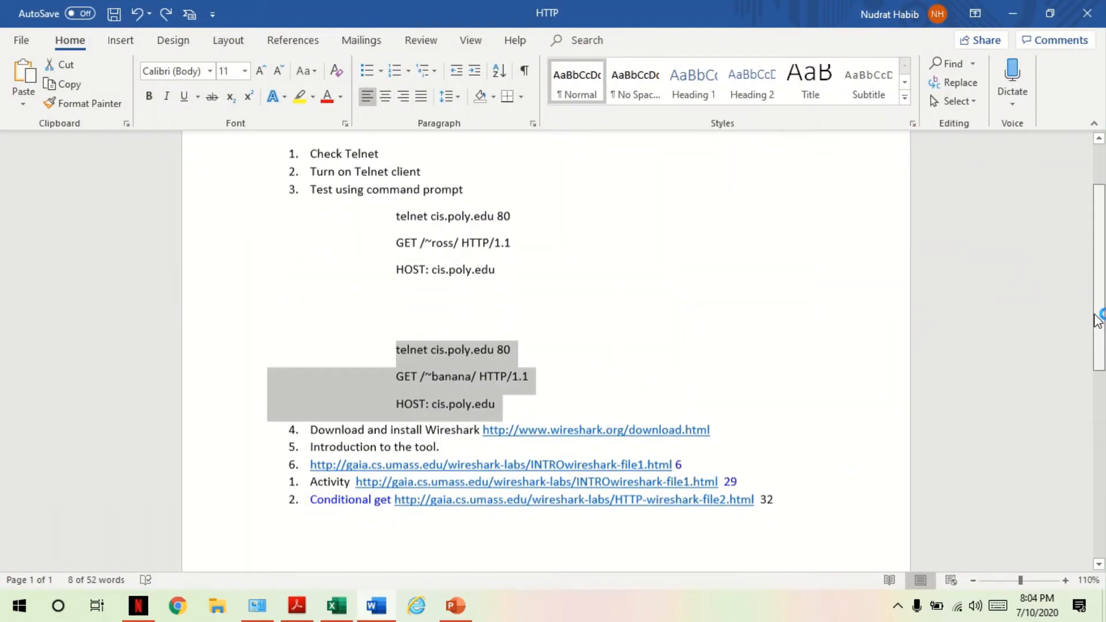
left_click_drag(1095, 316, 1095, 337)
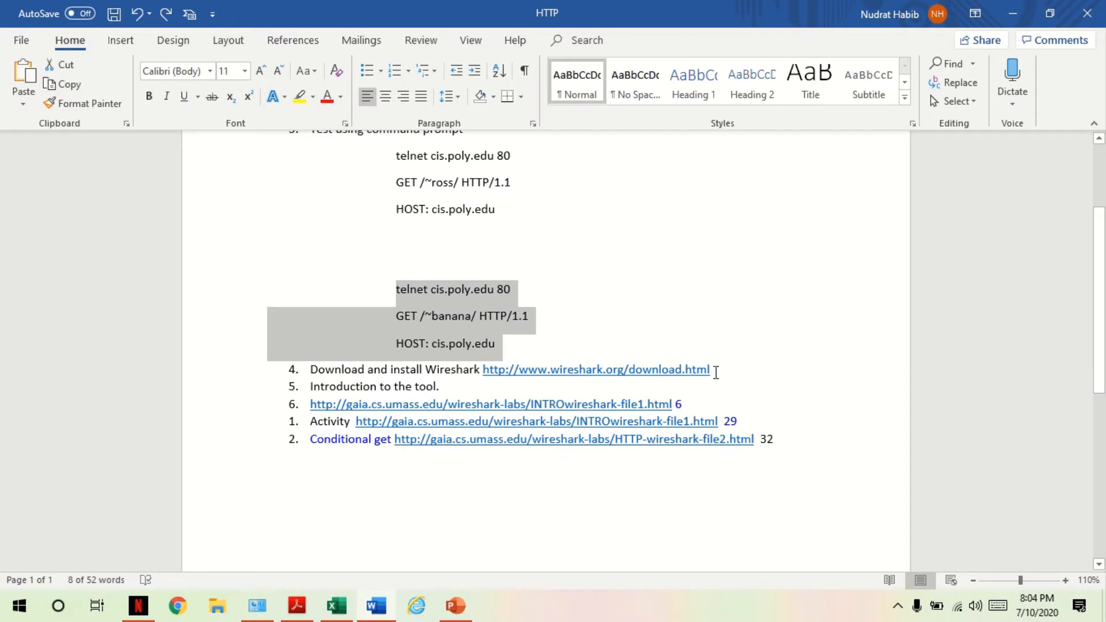
left_click_drag(716, 372, 485, 371)
key("ctrl+c")
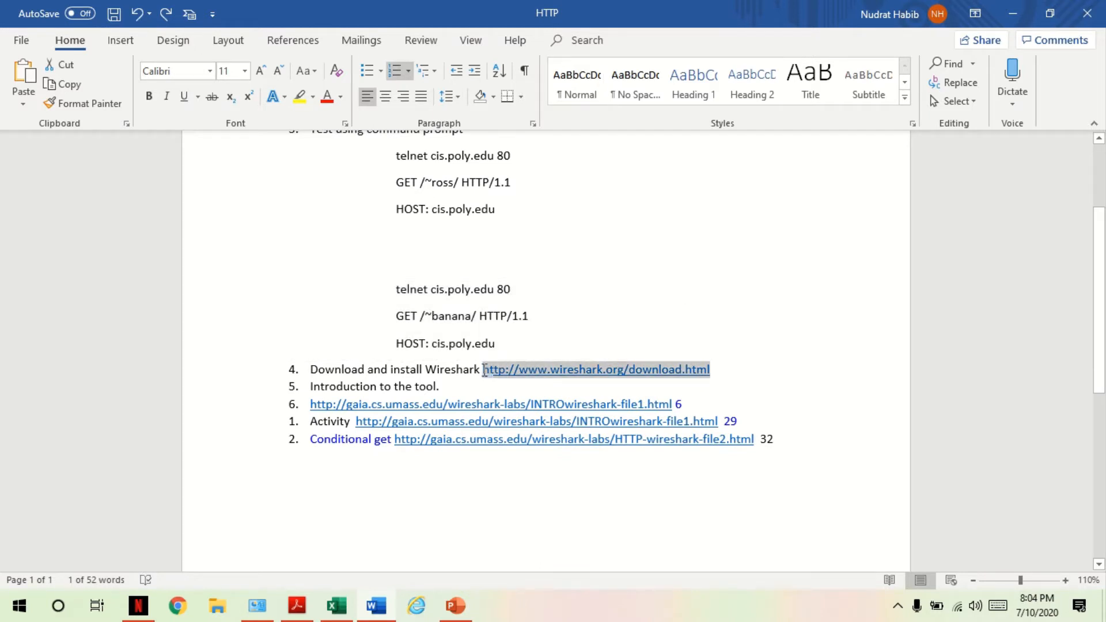
left_click(182, 614)
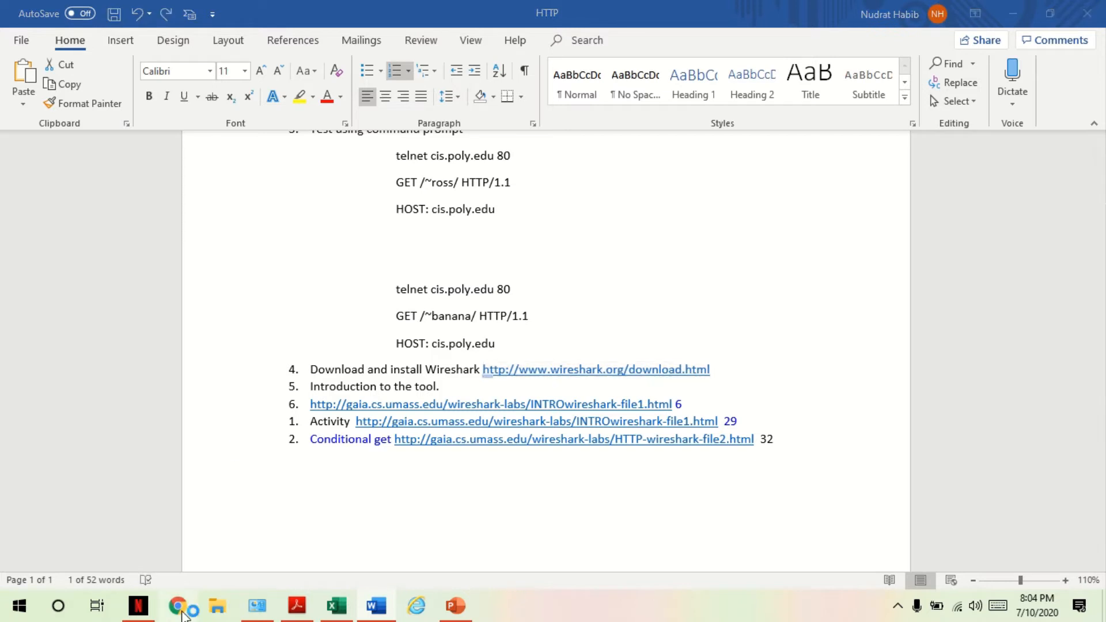
mouse_move(228, 2)
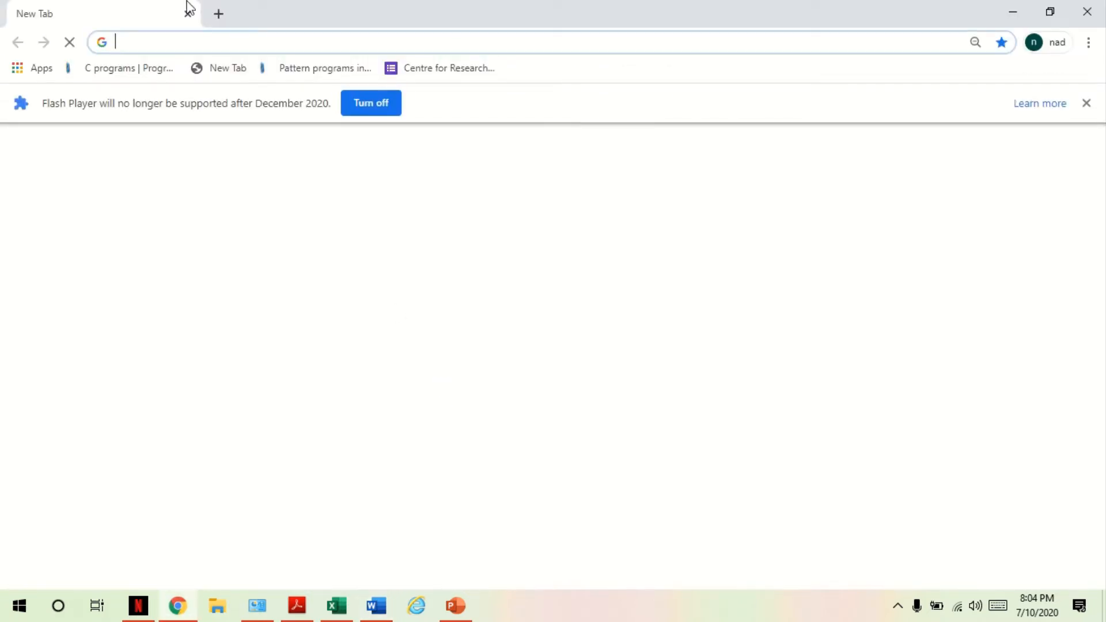
left_click(209, 44)
key("ctrl+v")
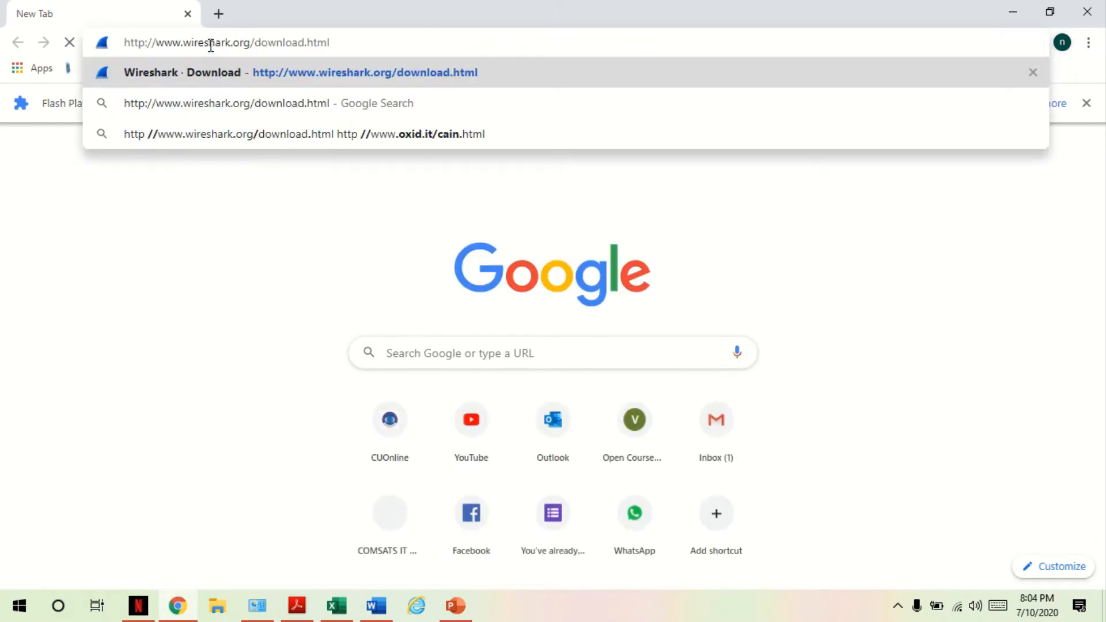
key("Return")
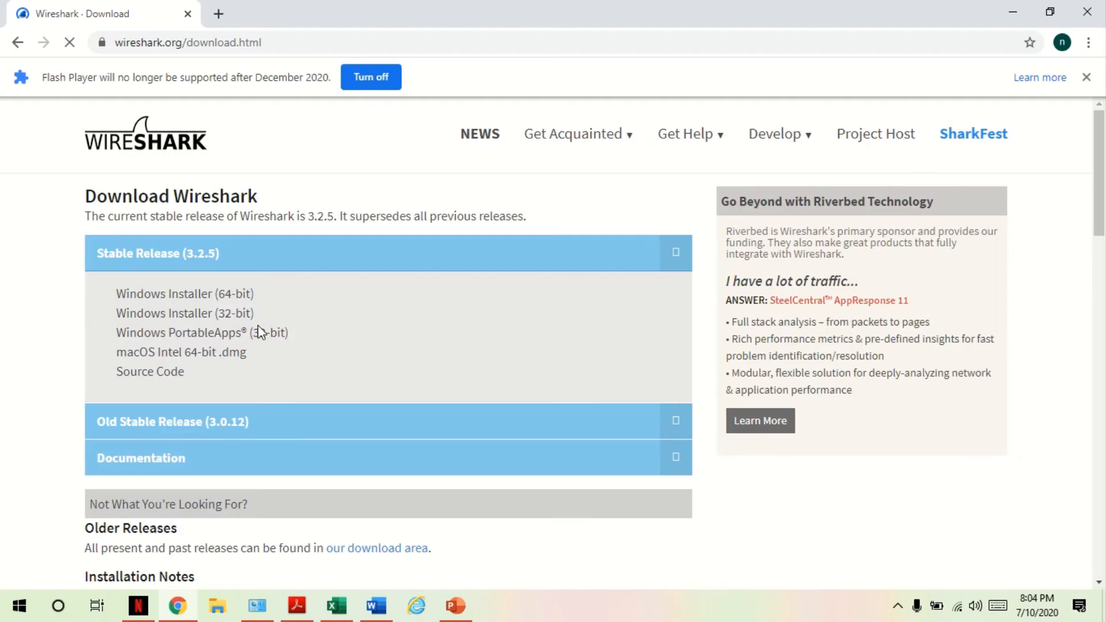
Step: Close Chrome, minimize Word, and review the list of capture interfaces in Wireshark
left_click(1102, 6)
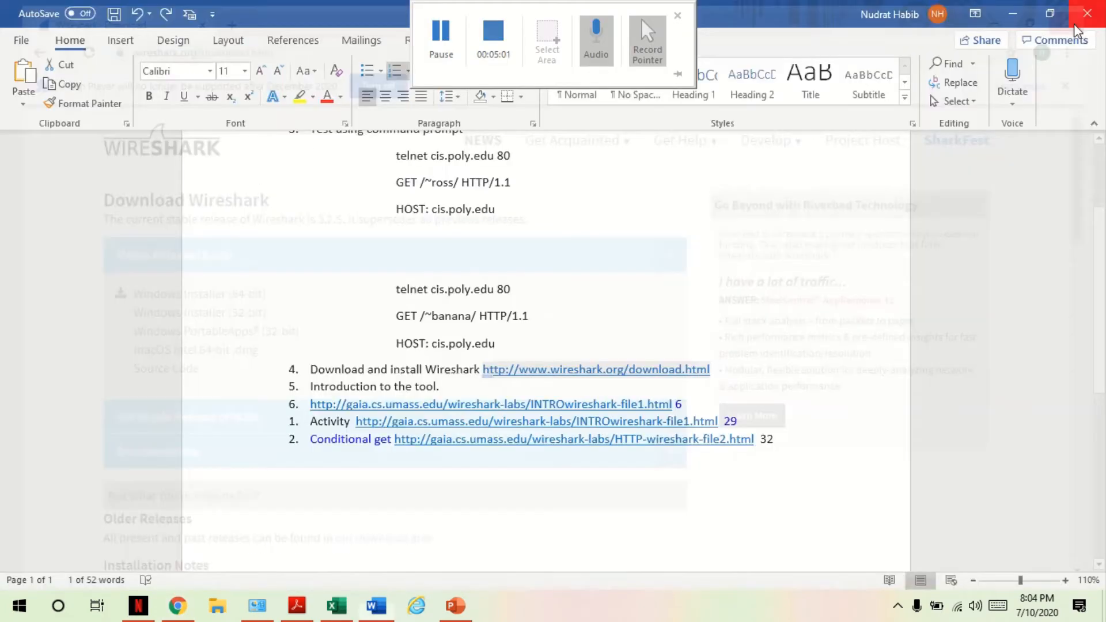
left_click(1012, 14)
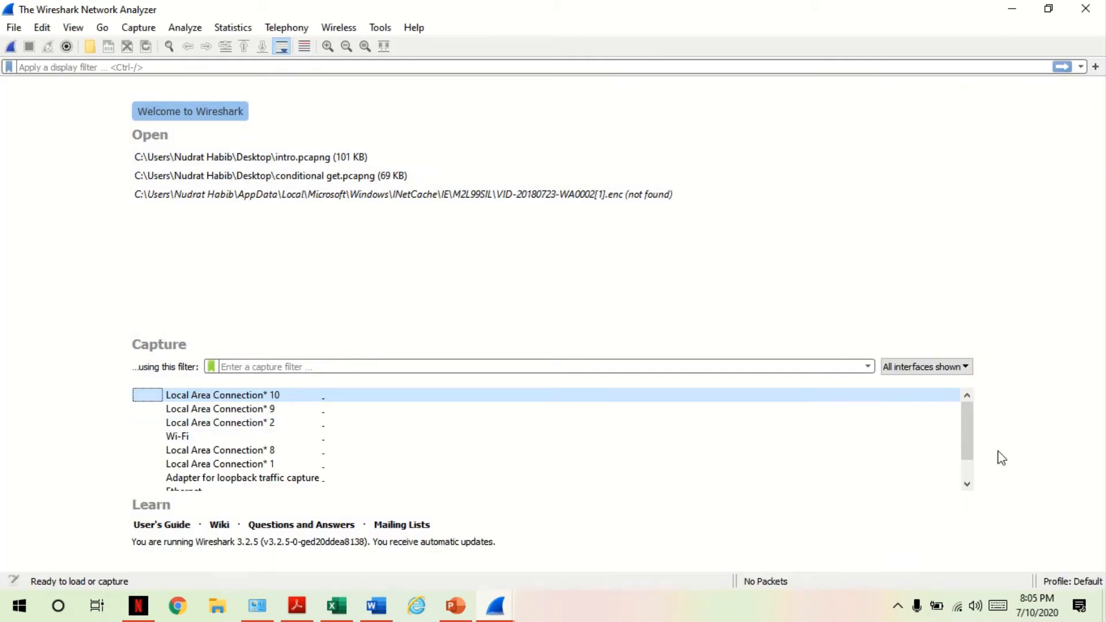
left_click_drag(966, 438, 968, 465)
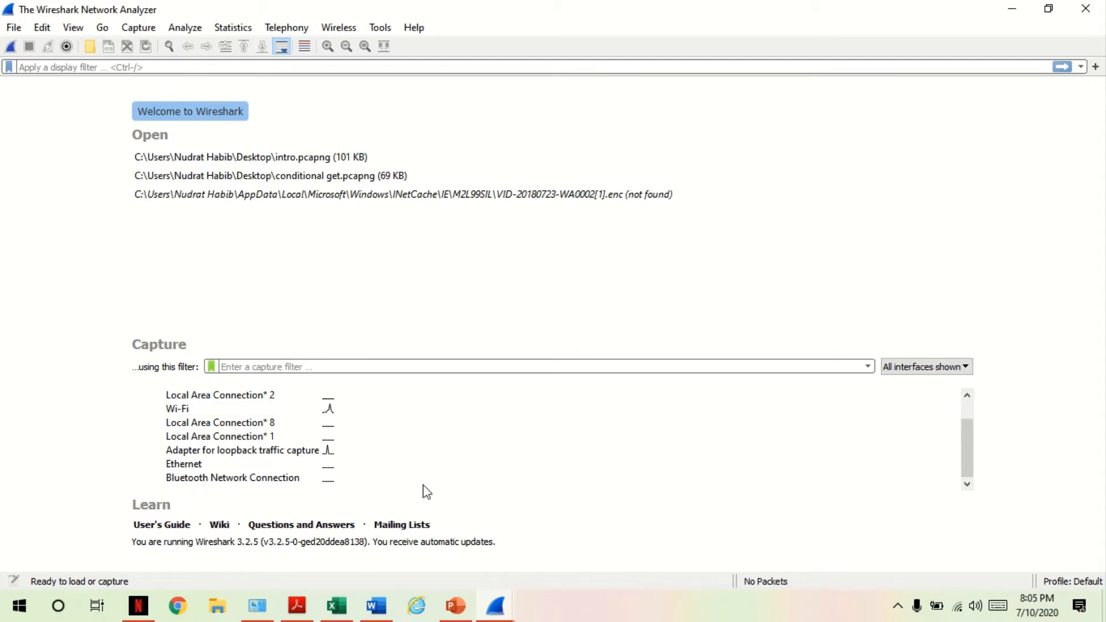
Step: Start a live packet capture on the Wi-Fi interface
left_click_drag(965, 443, 972, 420)
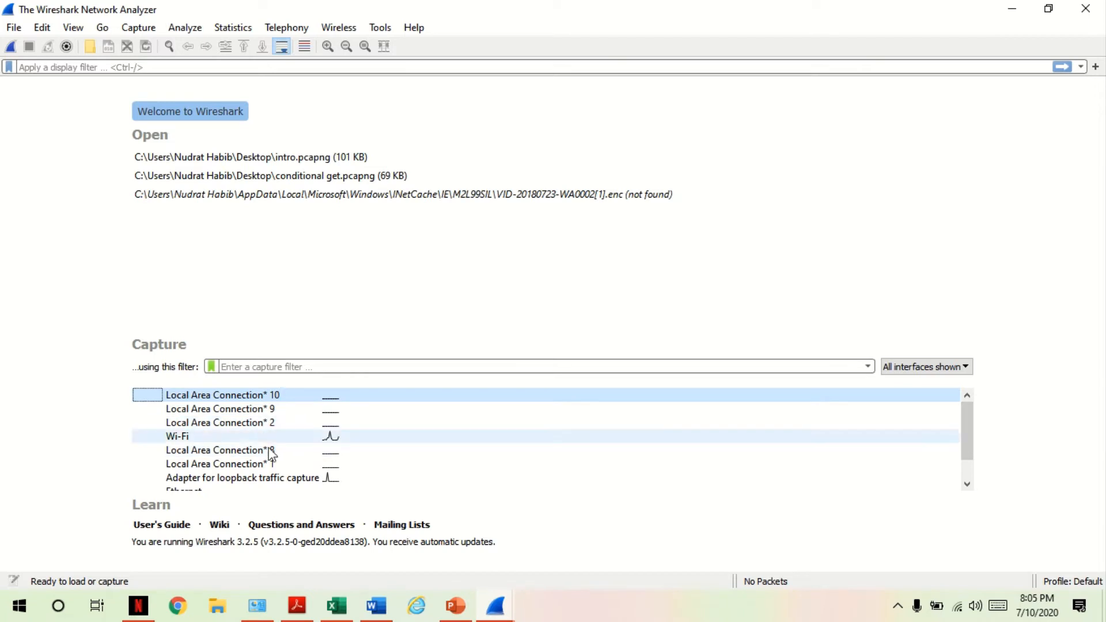
left_click(189, 436)
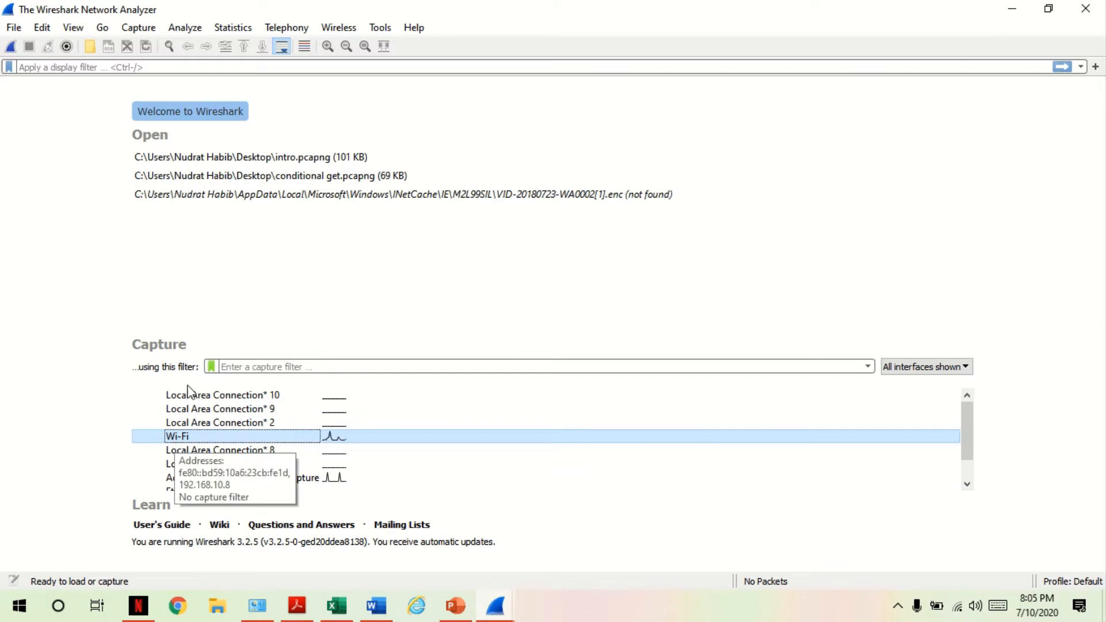
left_click(140, 28)
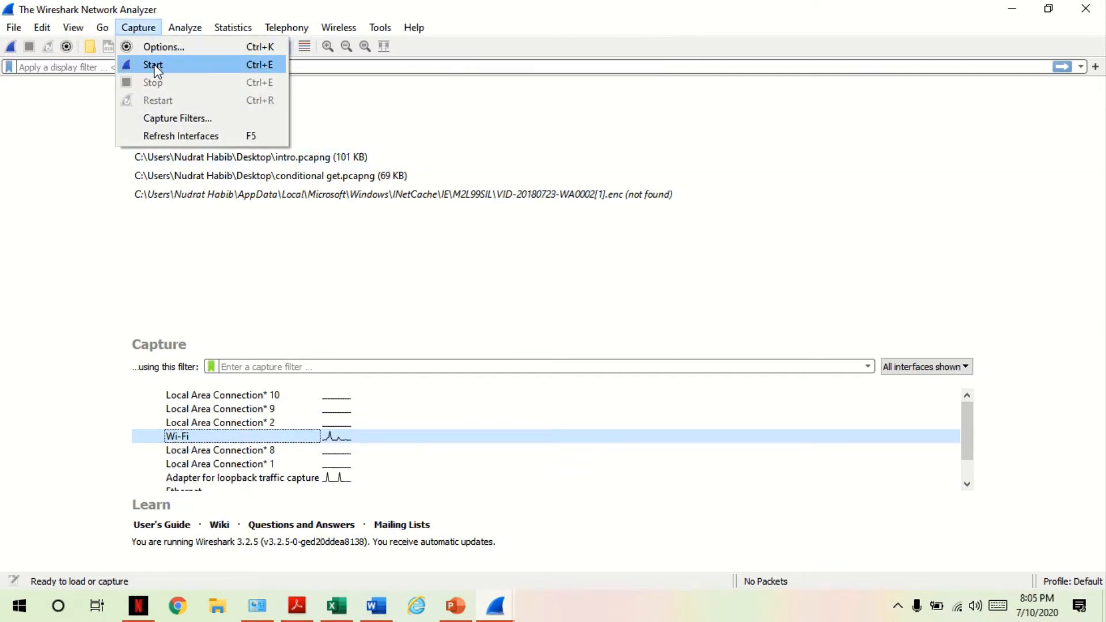
left_click(154, 65)
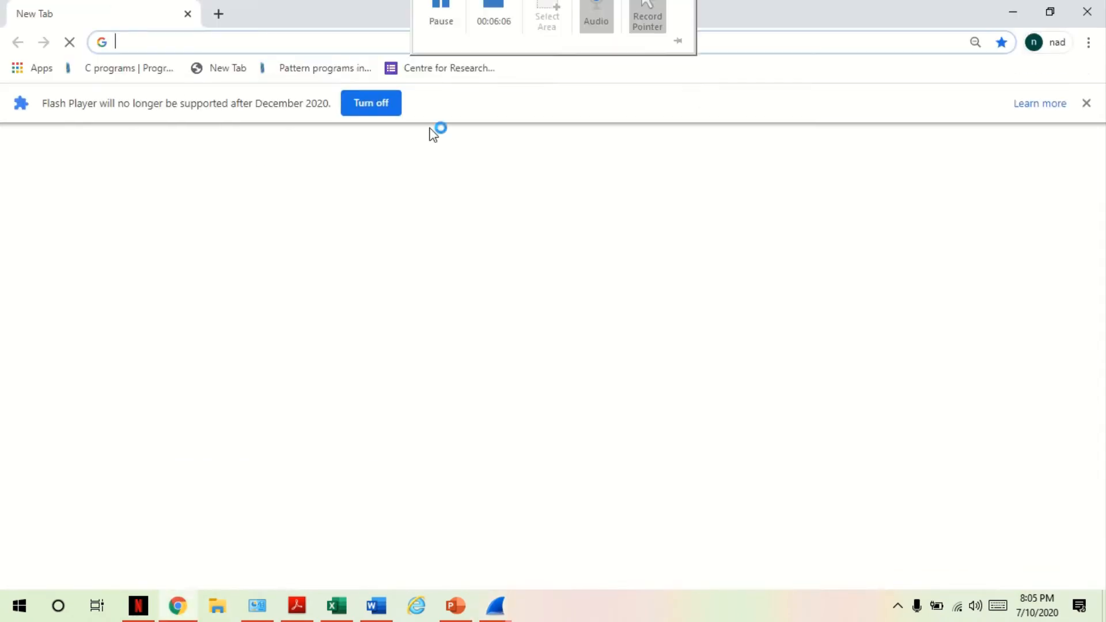
Step: Switch to Chrome and load the page cis.poly.edu/~ross
left_click(309, 46)
type("ci.")
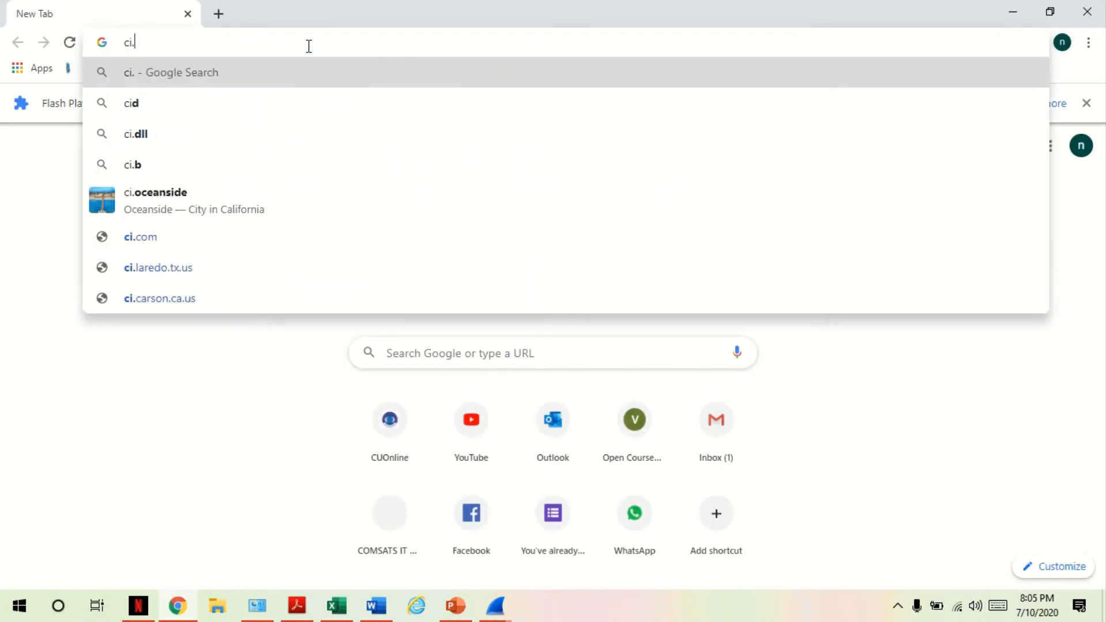
key("BackSpace")
type("s")
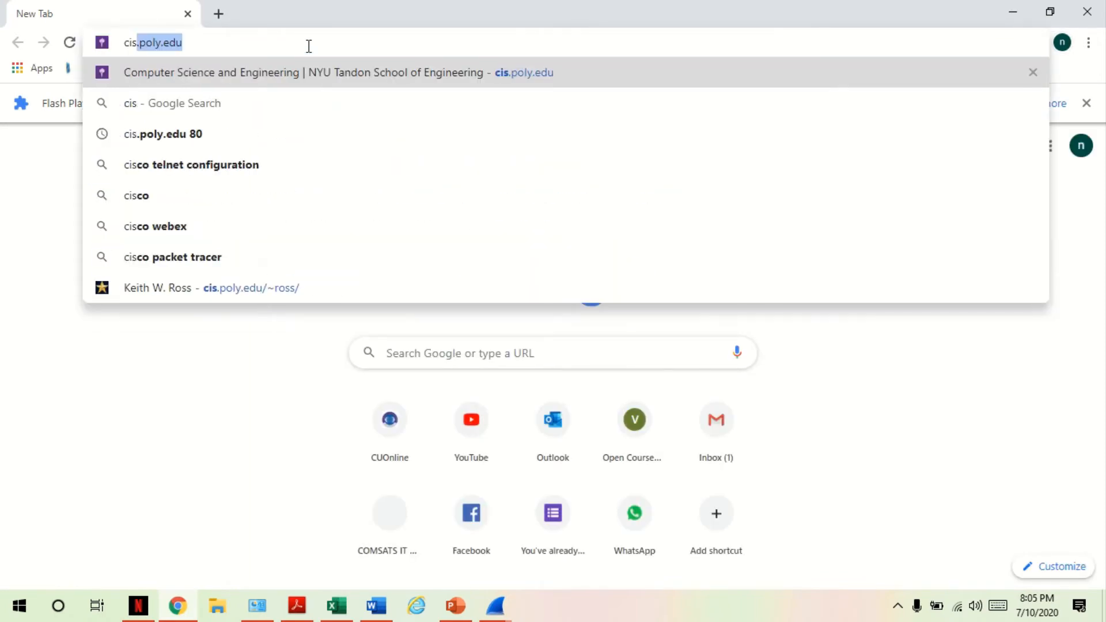
type("poly")
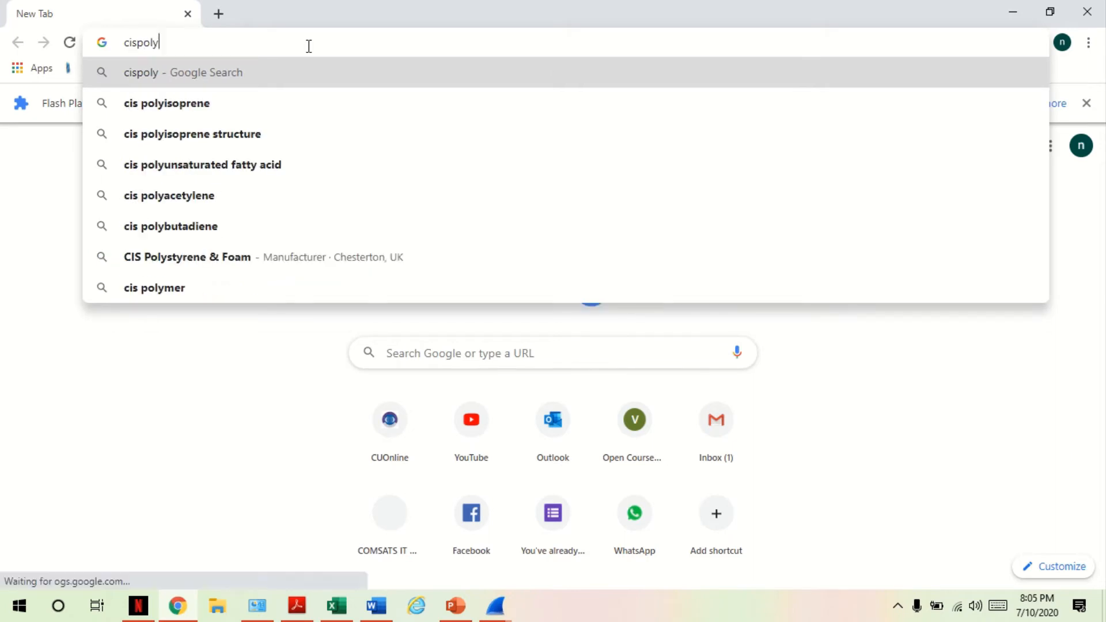
key("BackSpace")
key("BackSpace")
key("BackSpace")
key("BackSpace")
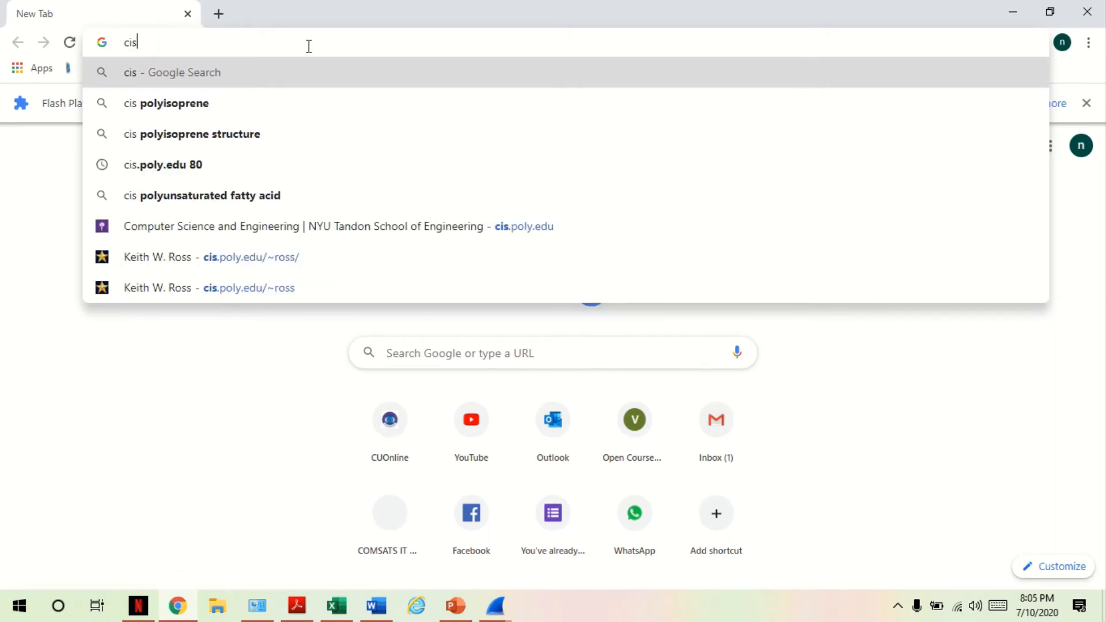
type(".poly")
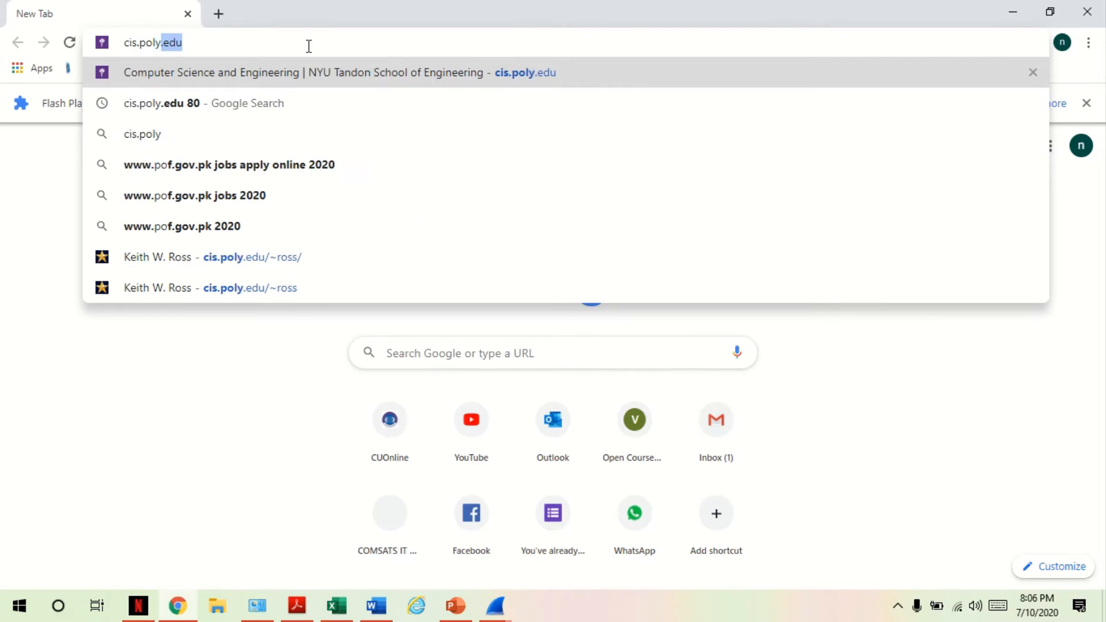
type(".edu")
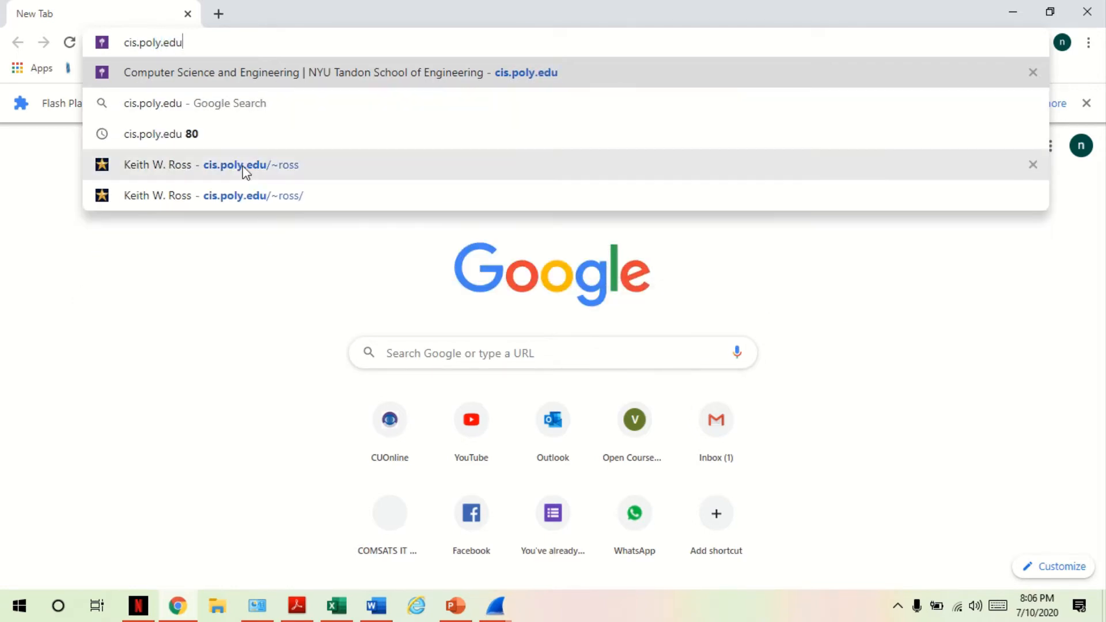
left_click(244, 169)
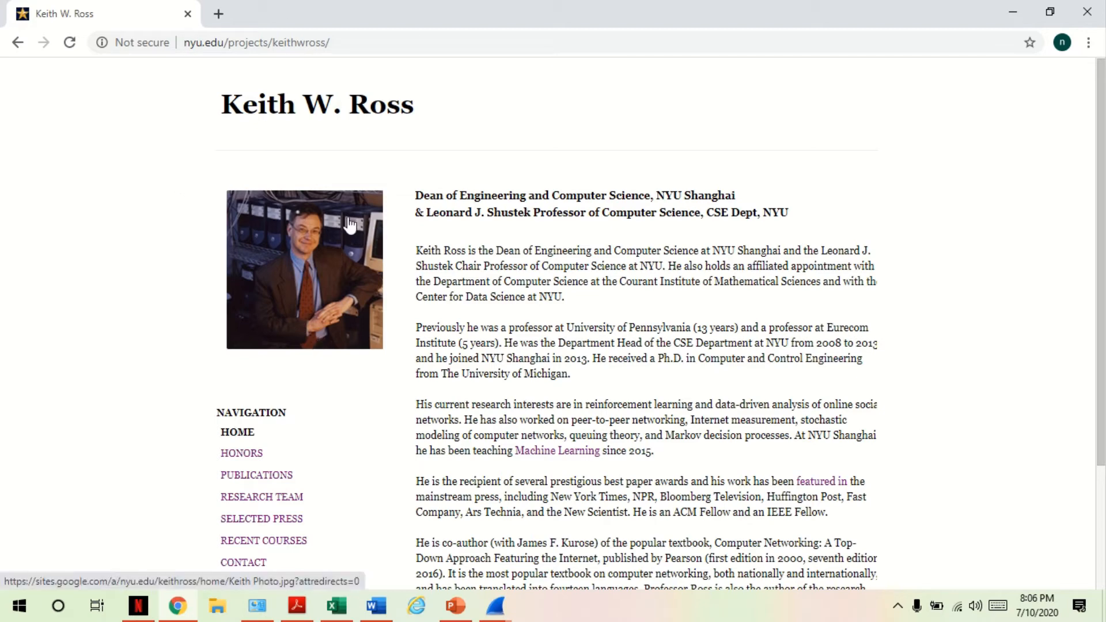
Step: Switch back to the Wireshark window capturing from Wi-Fi and stop the running capture
left_click(494, 616)
left_click(510, 532)
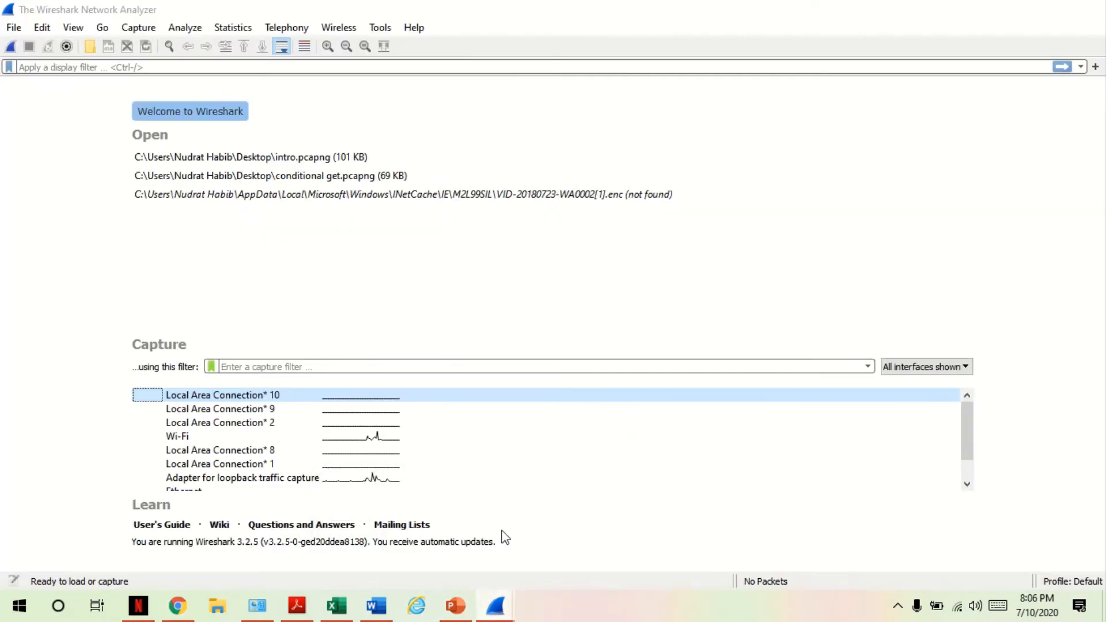
left_click(499, 615)
left_click(419, 556)
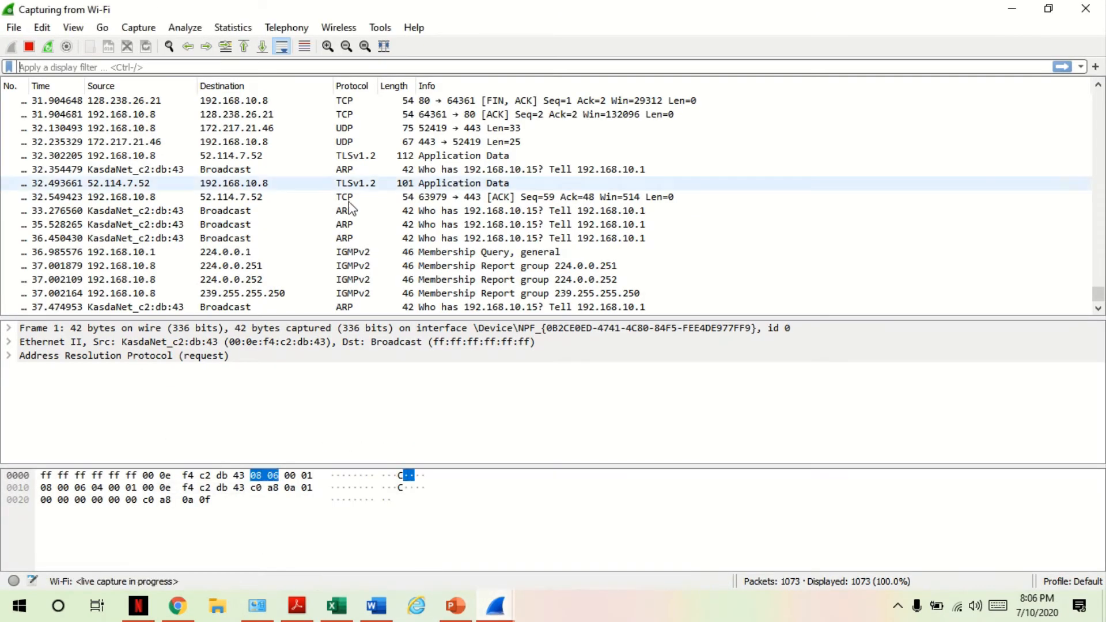
left_click(127, 33)
left_click(144, 82)
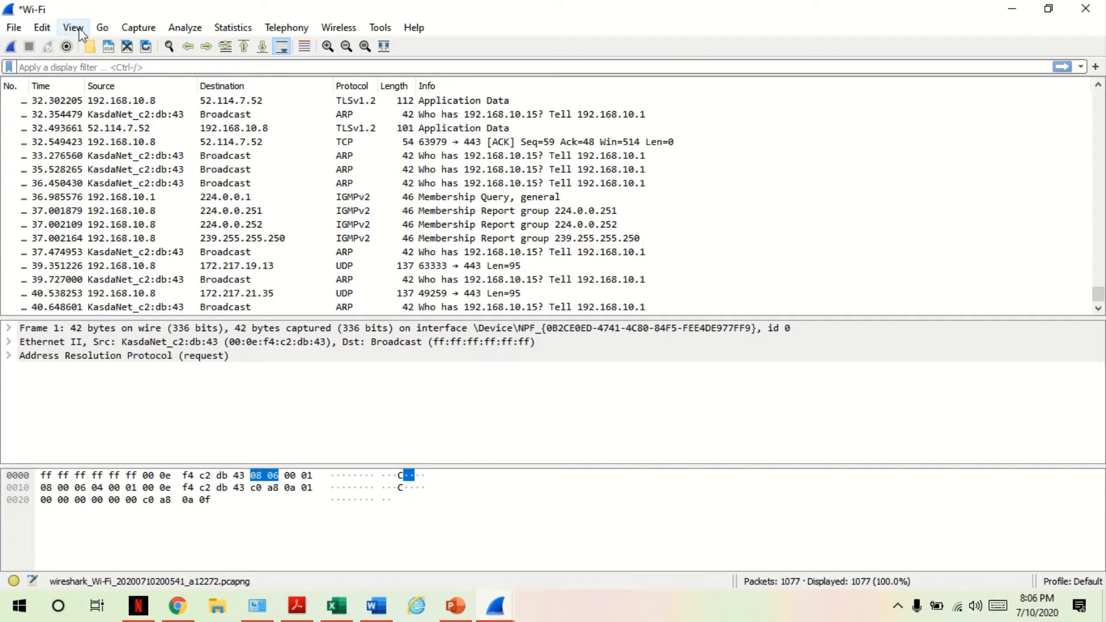
left_click(16, 28)
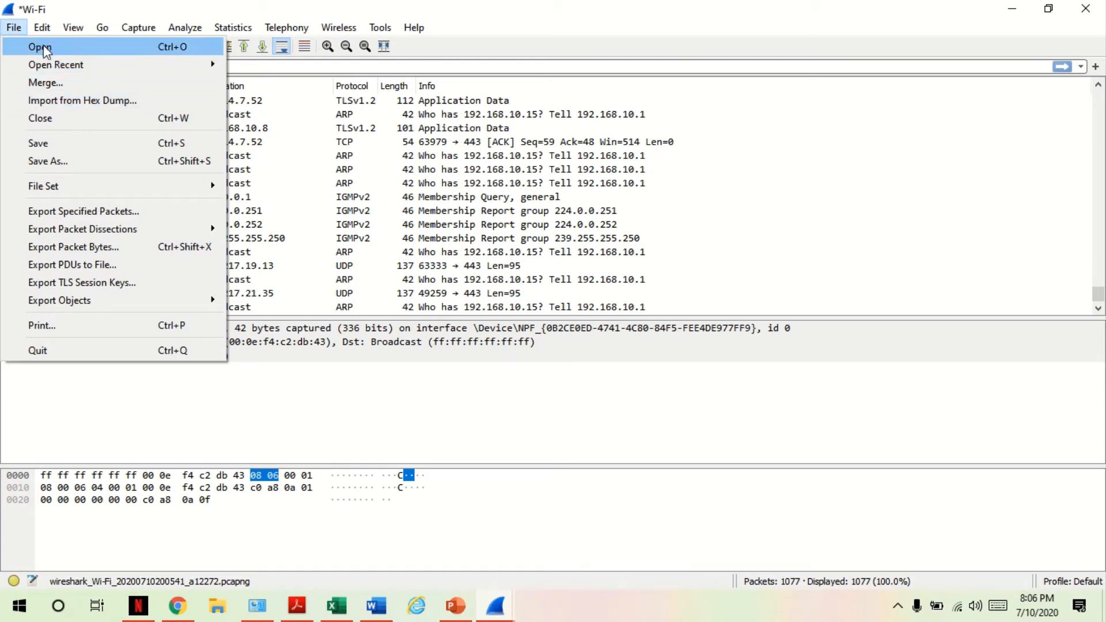
mouse_move(74, 33)
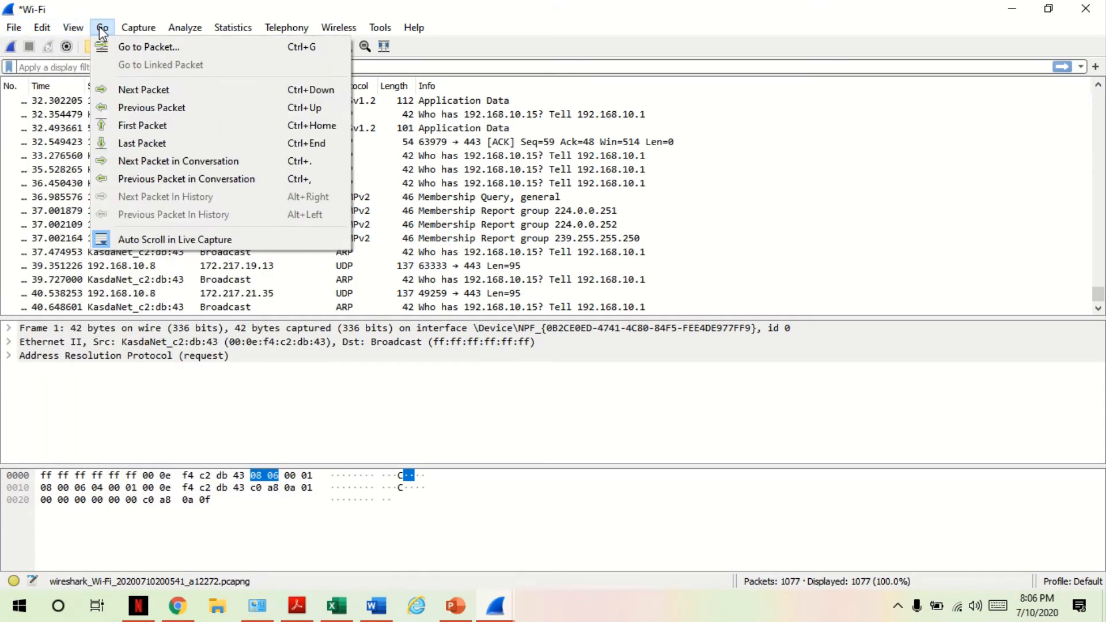
mouse_move(176, 28)
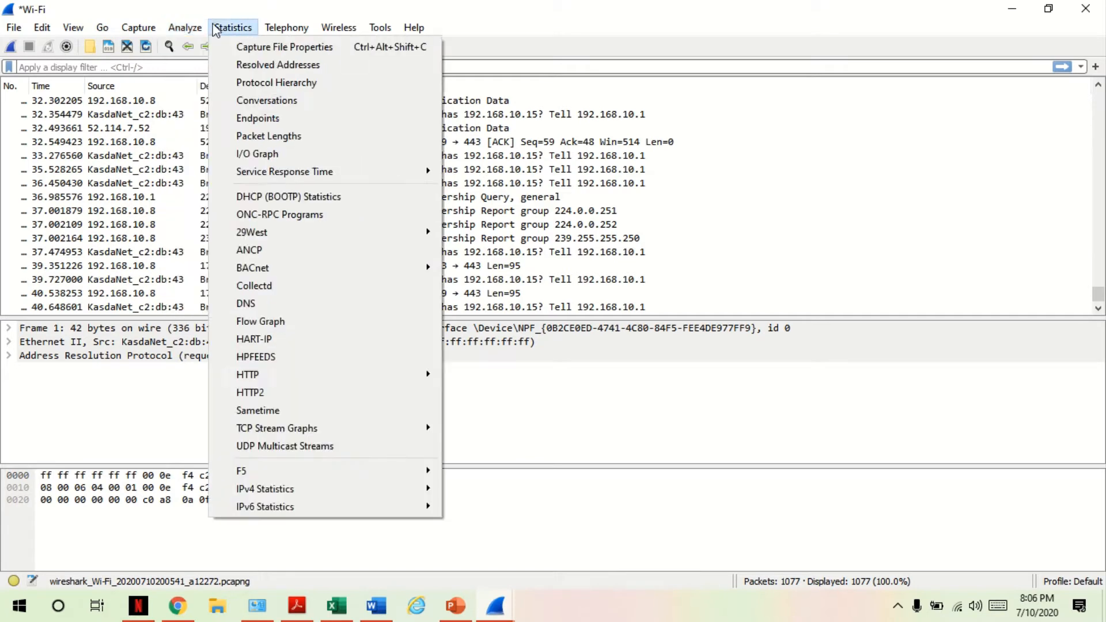
mouse_move(13, 28)
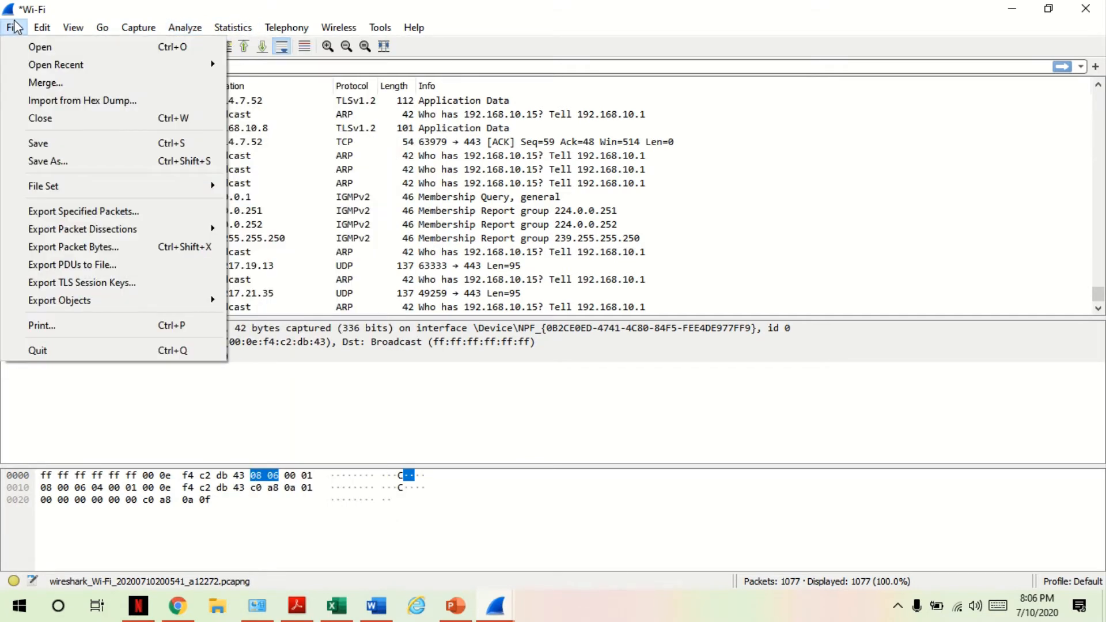
Step: Apply the display filter http to the captured Wi-Fi packets
left_click(318, 437)
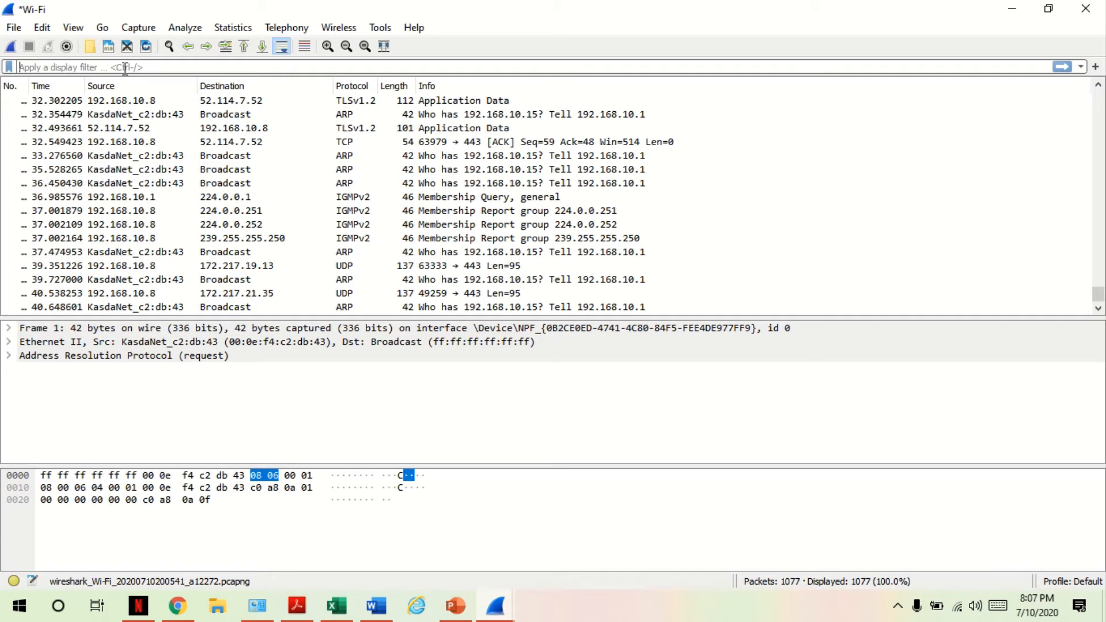
type("http")
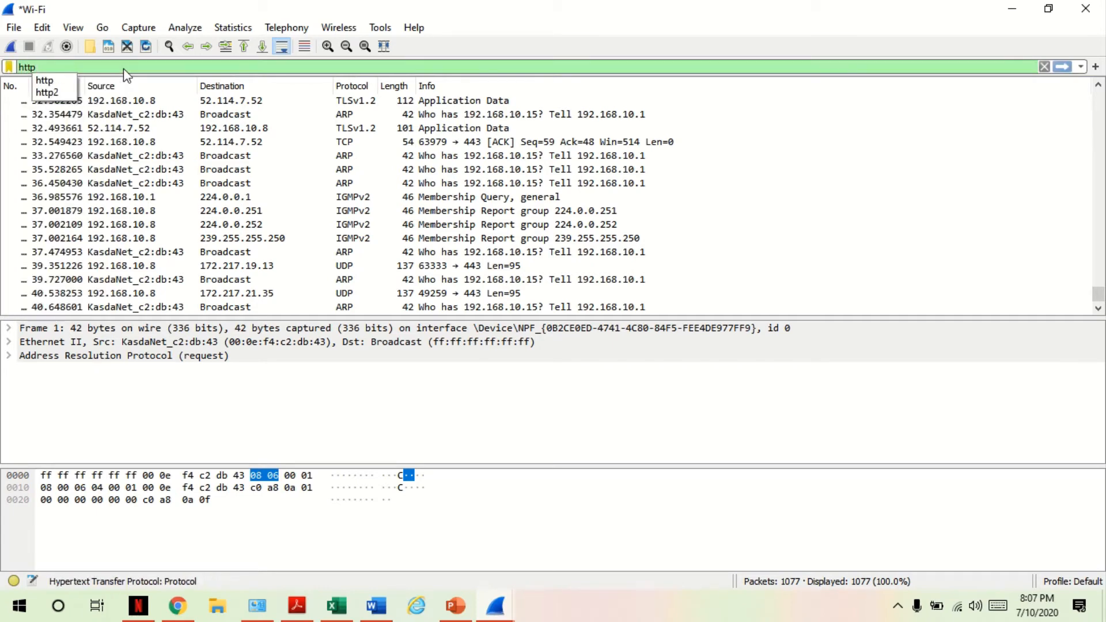
key("Return")
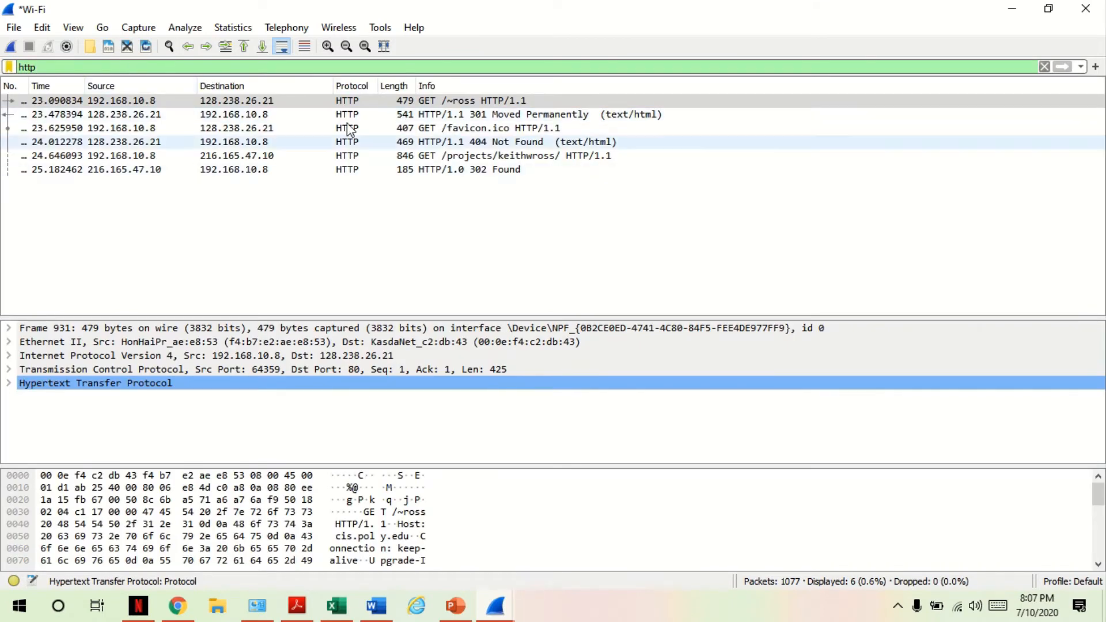
Step: Replace the display filter with udp to list only UDP traffic
key("BackSpace")
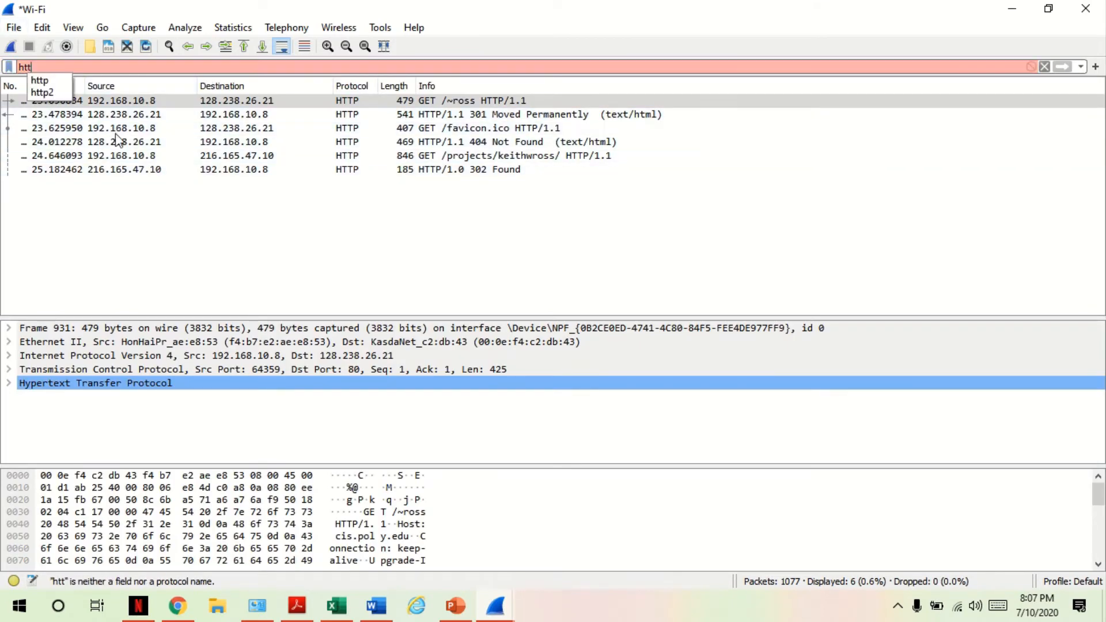
key("BackSpace")
key("BackSpace")
key("BackSpace")
type("udp")
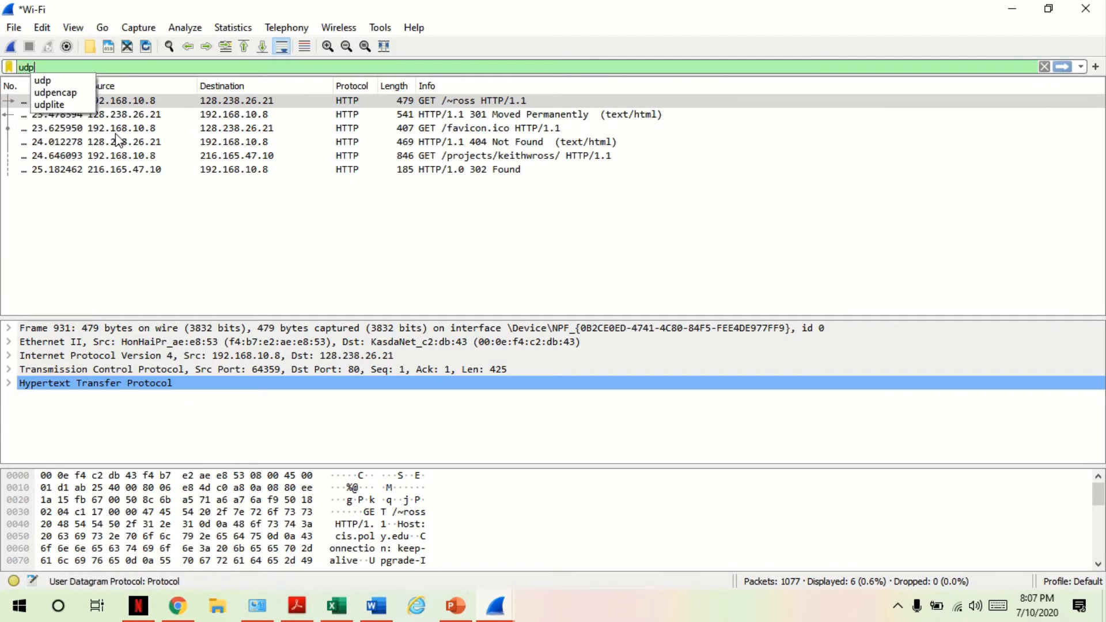
key("Return")
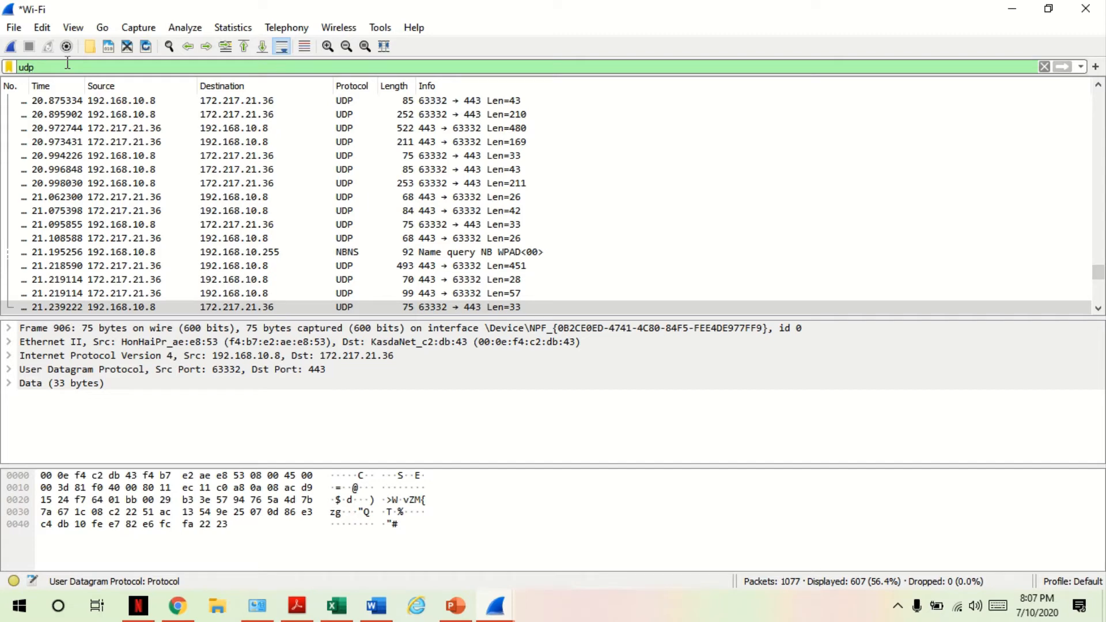
Step: Change the display filter from udp back to http and apply it
left_click(101, 61)
key("BackSpace")
key("BackSpace")
key("BackSpace")
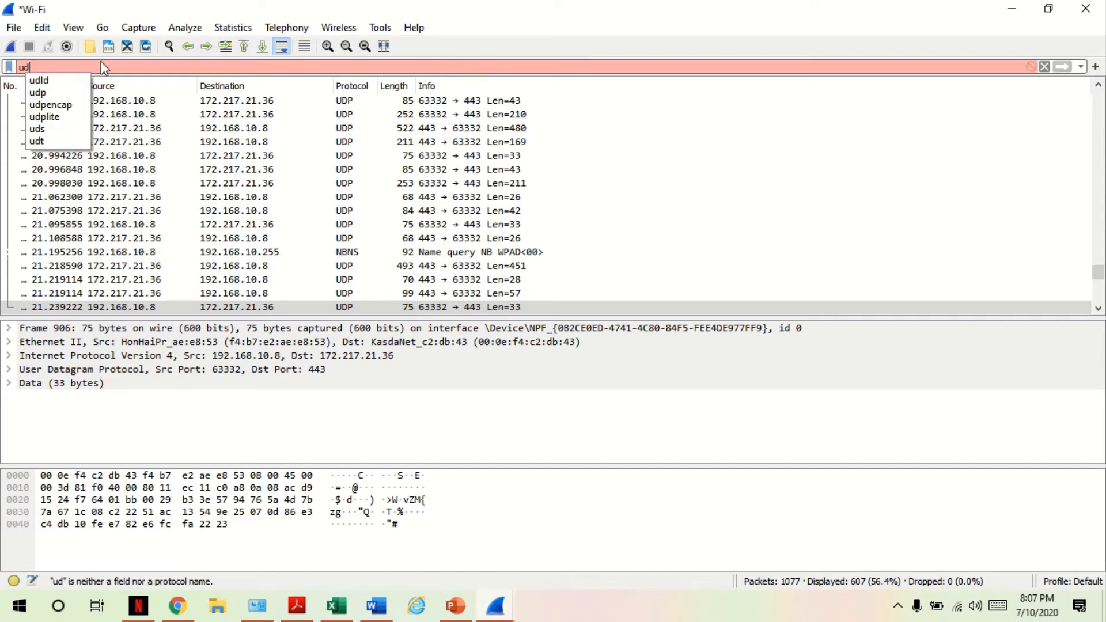
type("http")
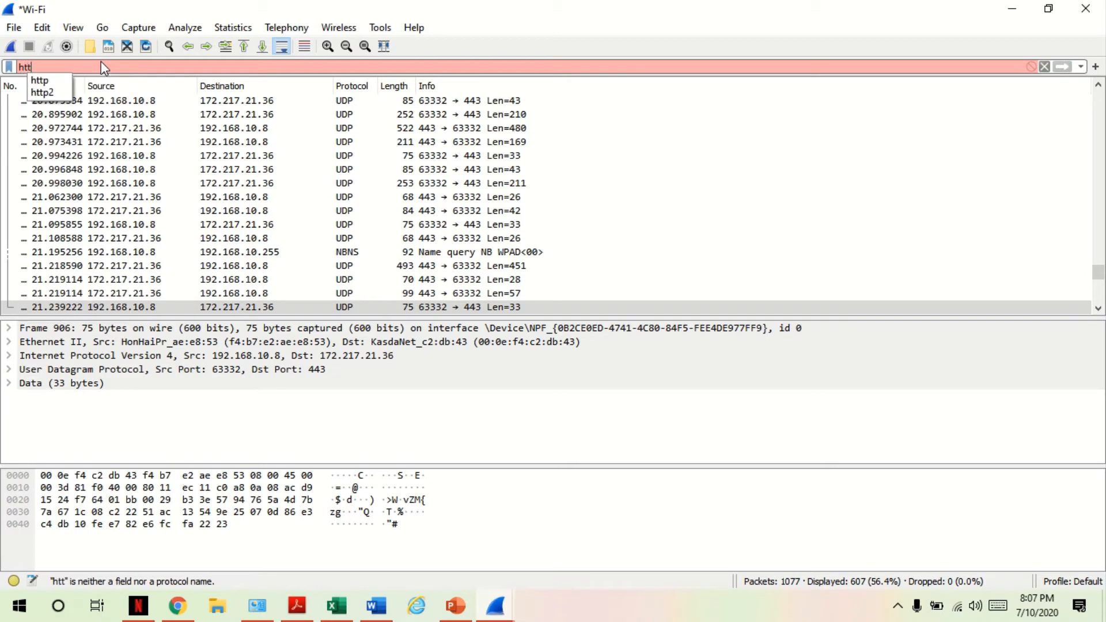
key("Return")
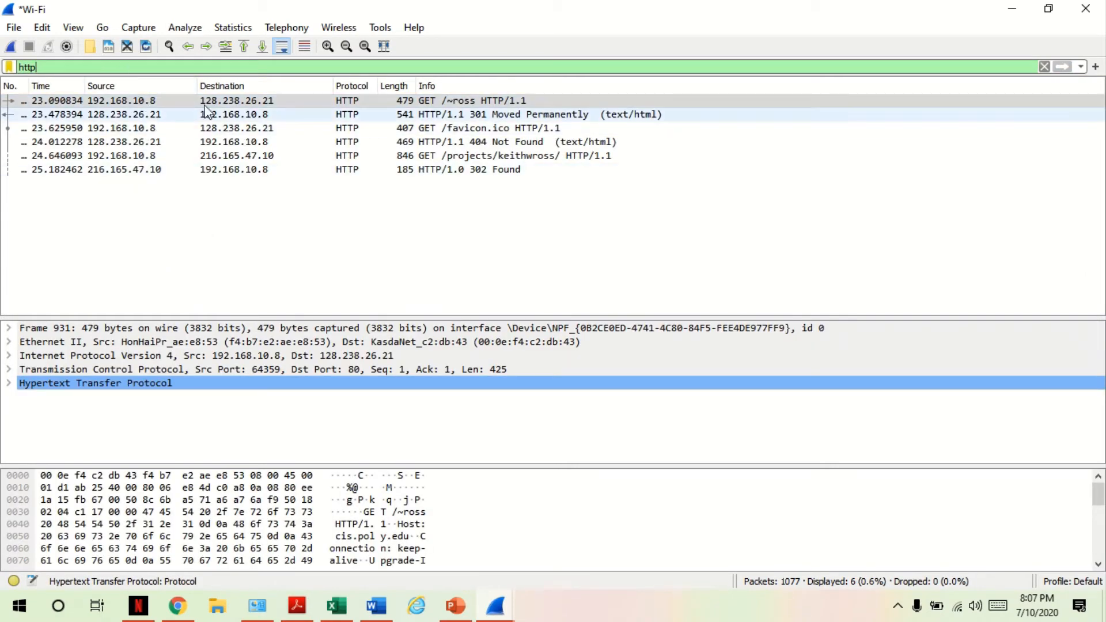
Step: Widen the packet list's Destination column to about 168 and Source column to about 139, and widen the Time column too
left_click_drag(381, 86, 357, 85)
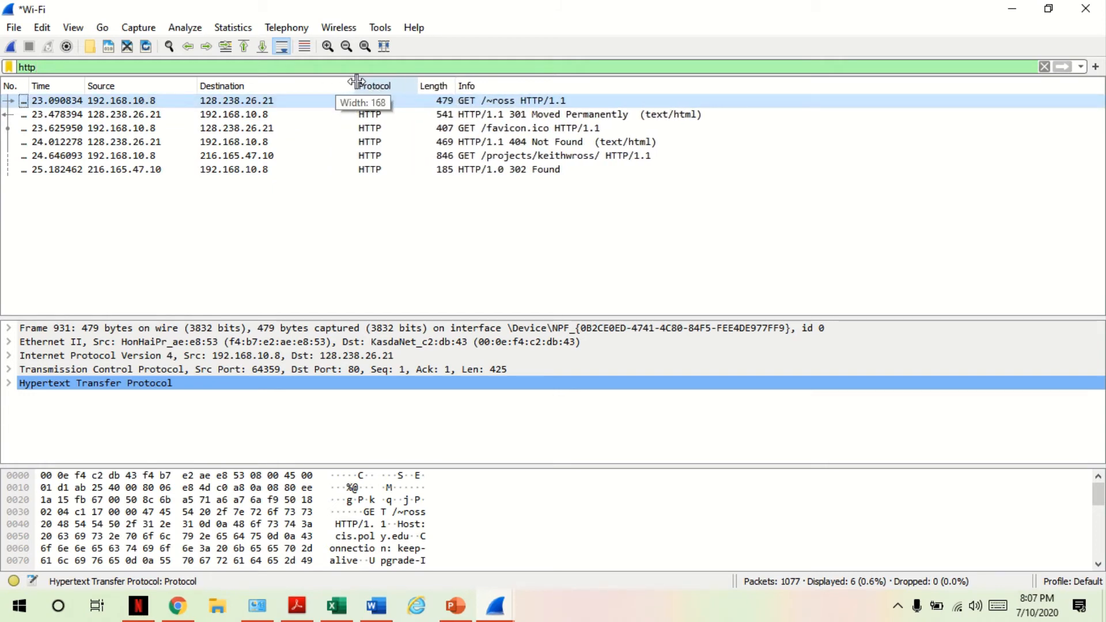
left_click_drag(196, 84, 227, 85)
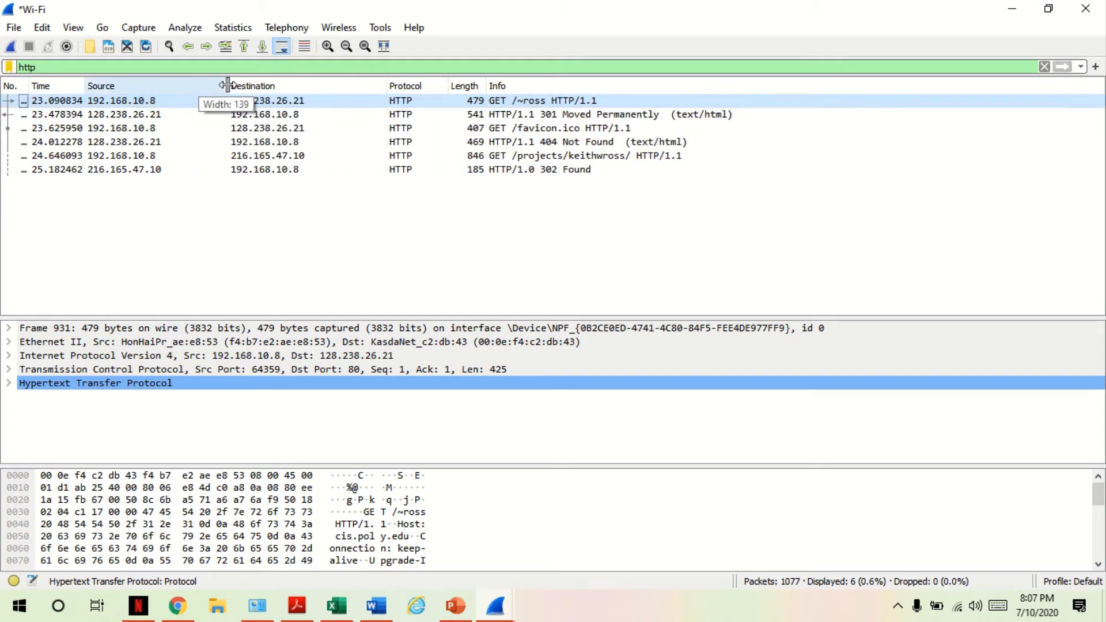
left_click_drag(84, 78, 115, 79)
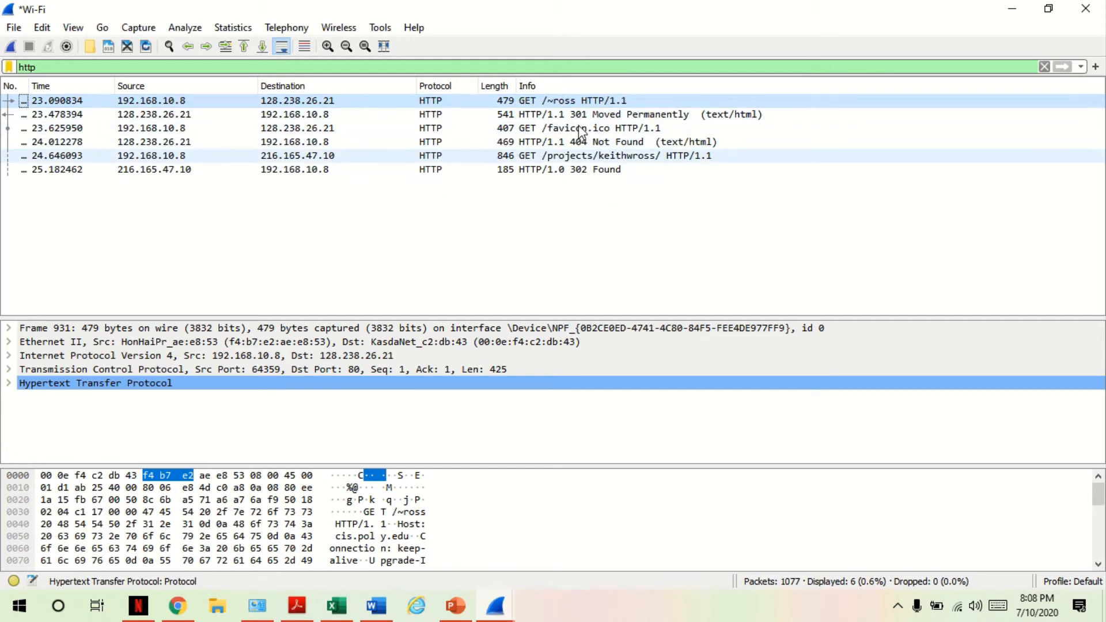
Step: Select the GET /~ross packet, expand its Hypertext Transfer Protocol details, and examine the request headers through to the end
left_click(582, 99)
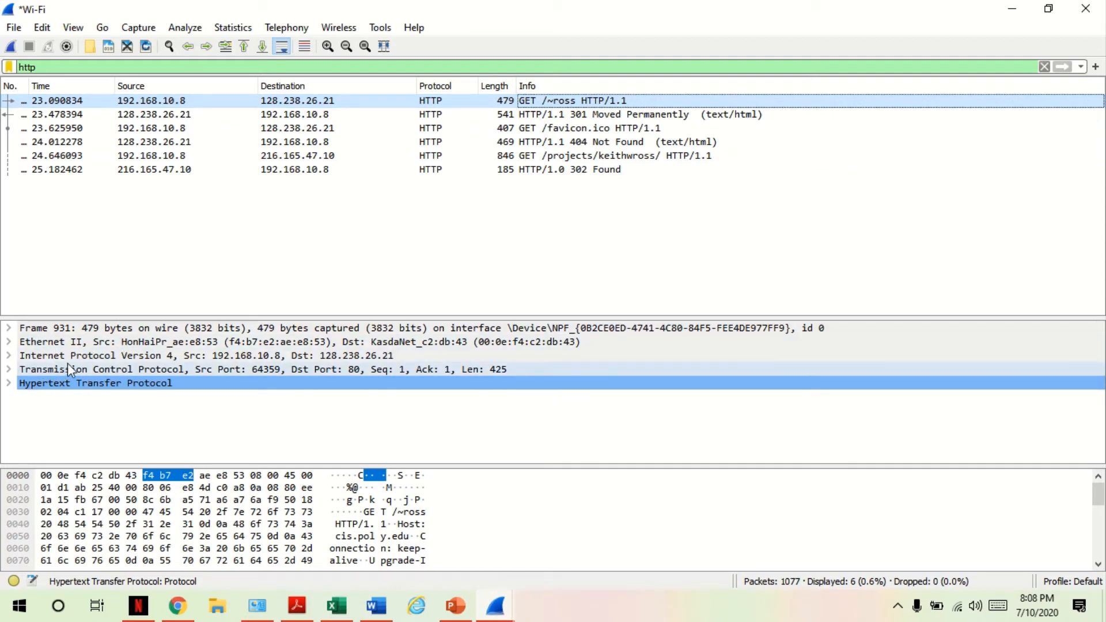
left_click(9, 384)
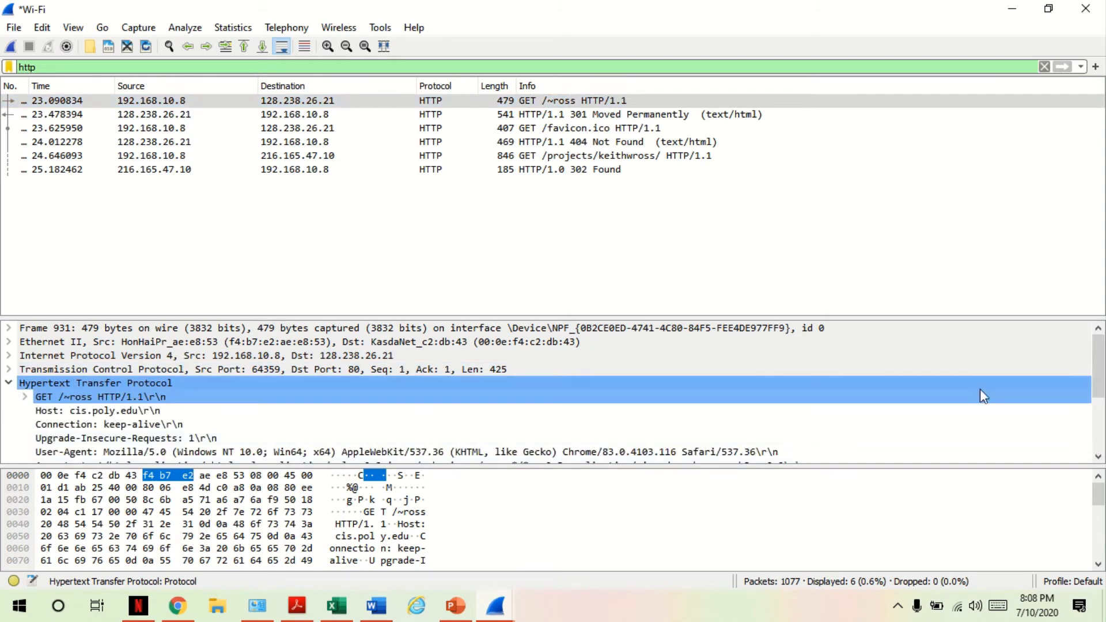
left_click_drag(1099, 365, 1101, 369)
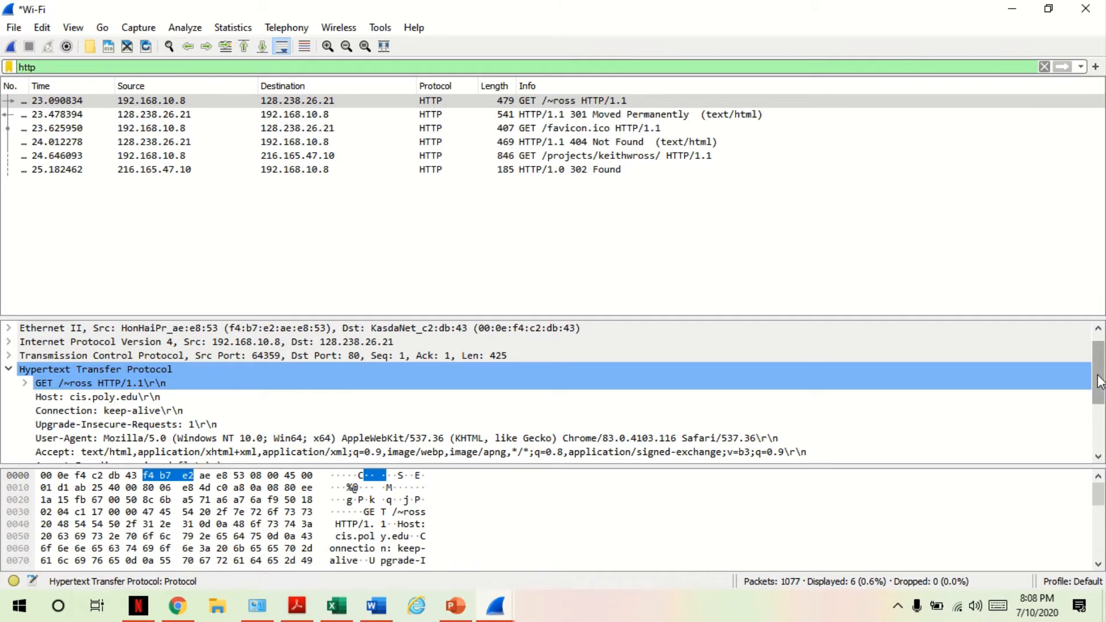
left_click_drag(1100, 384, 1100, 430)
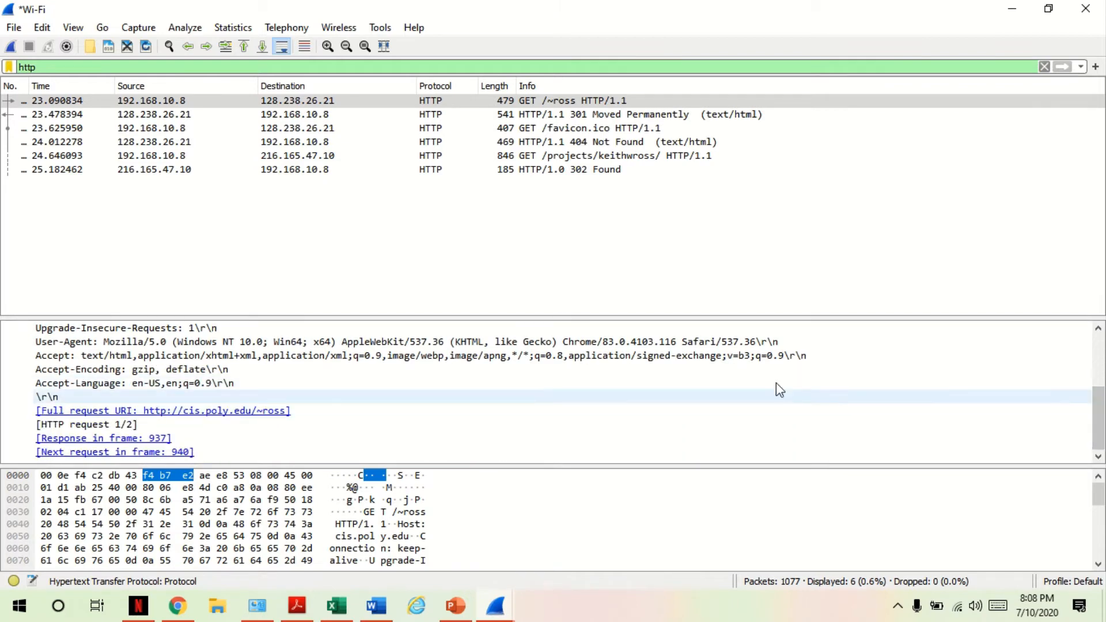
left_click(562, 106)
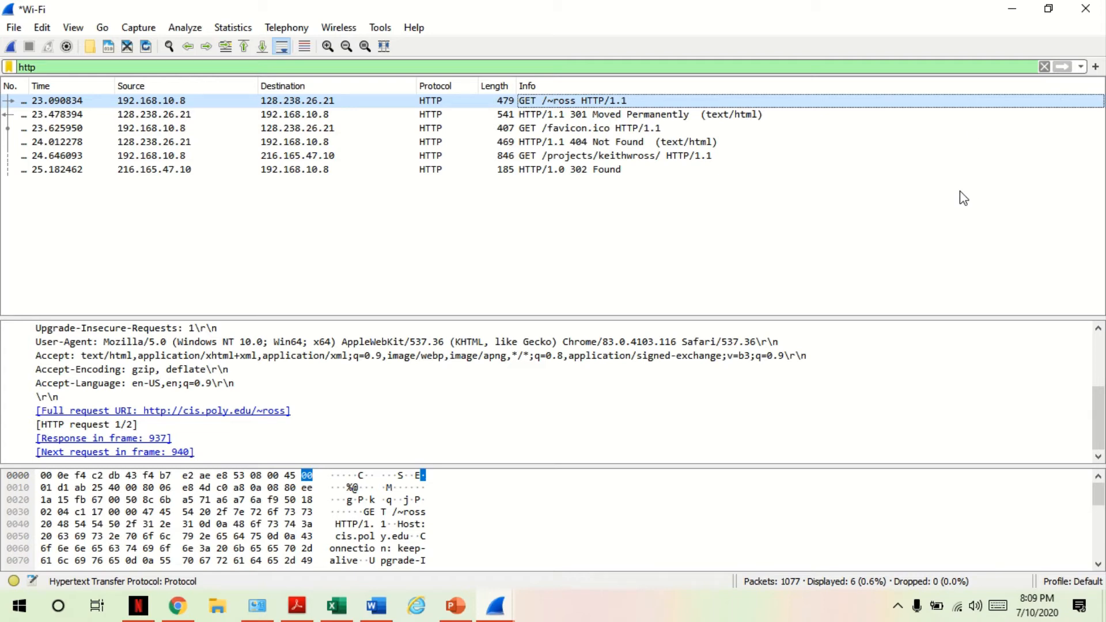
Step: Quit Wireshark without saving the captured packets, and check step 6 of the lab manual before returning to the Wireshark start page
mouse_move(1090, 3)
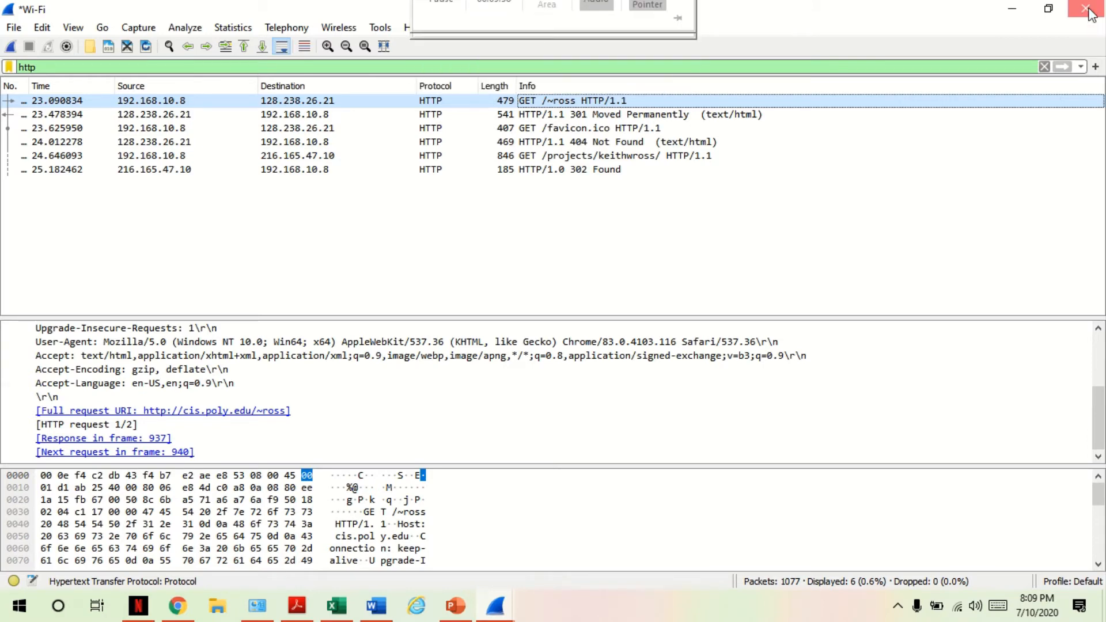
left_click(1090, 12)
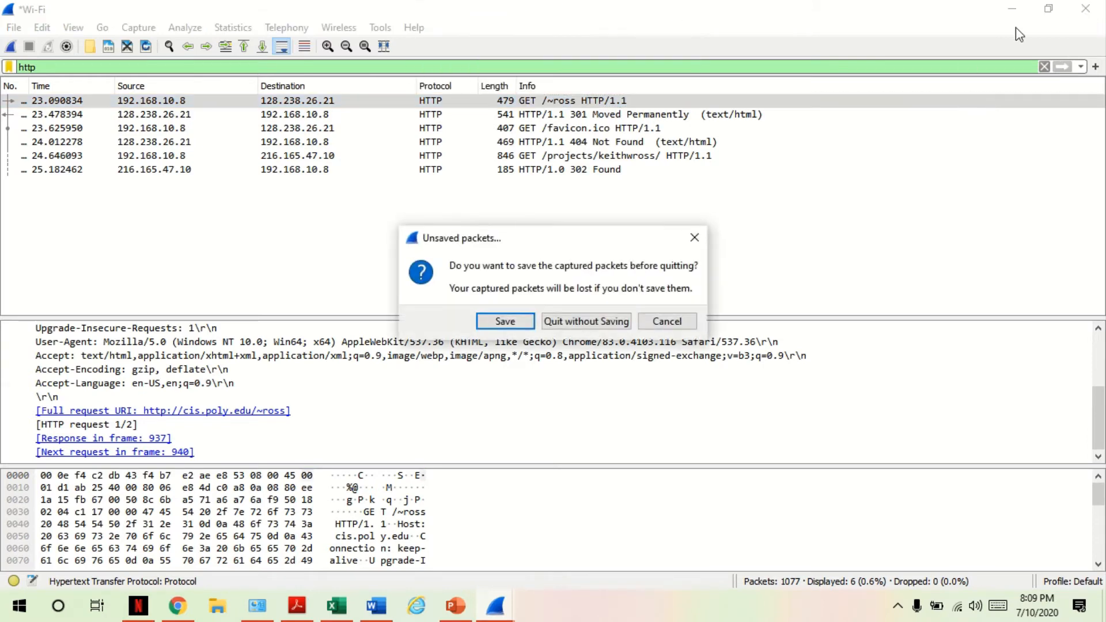
left_click(587, 324)
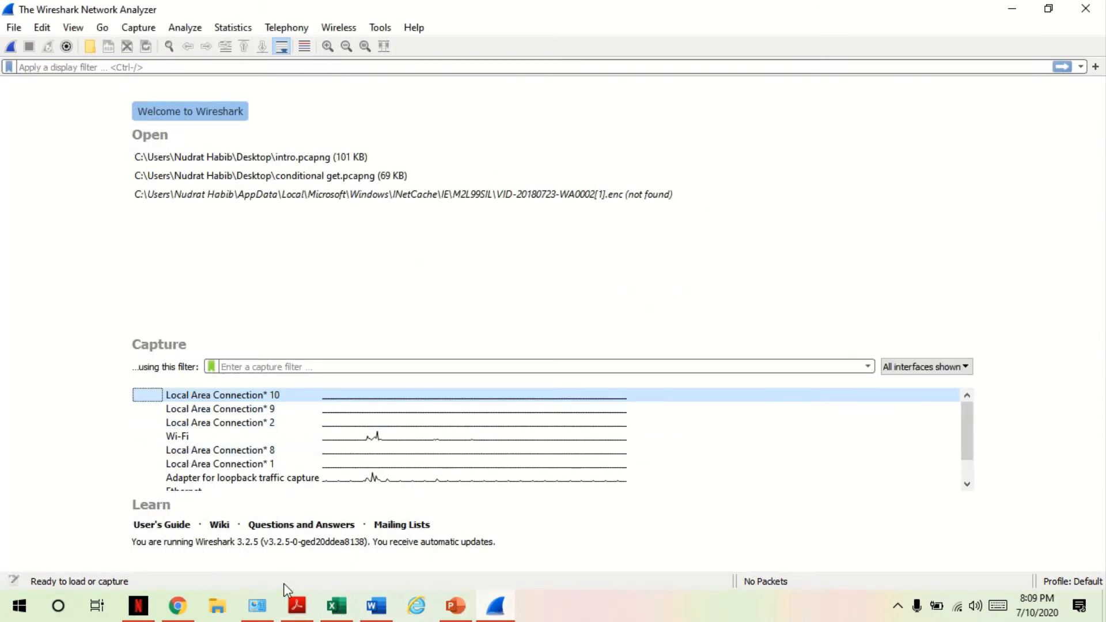
left_click(295, 606)
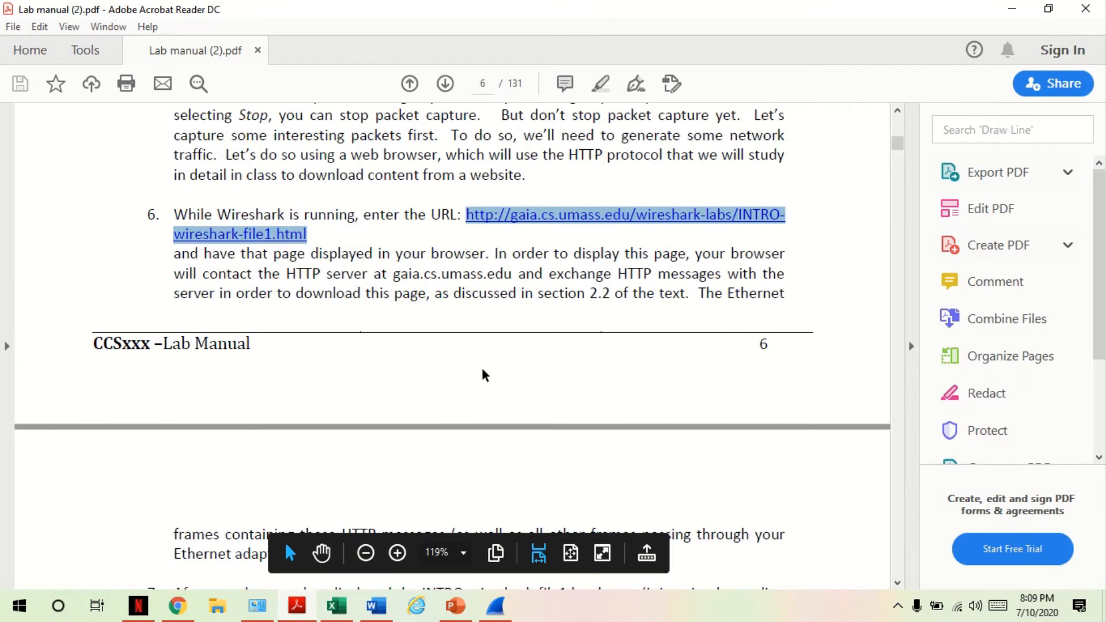
left_click(507, 608)
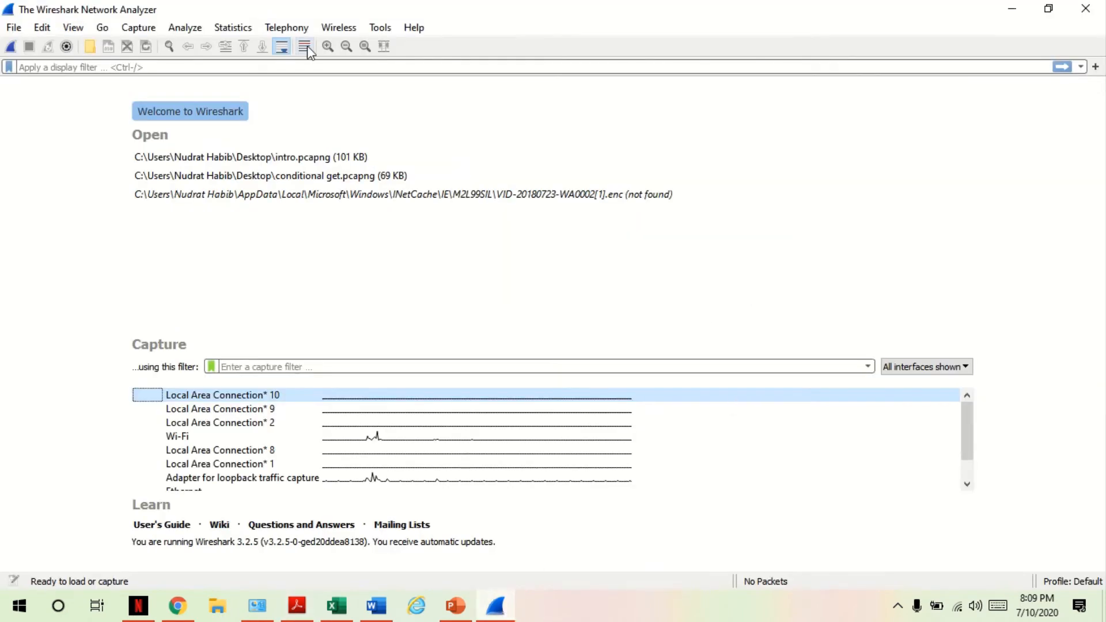
Step: Try to capture traffic on Local Area Connection* 10 while loading the manual's INTRO-wireshark-file1.html link, and stop the capture
left_click(131, 30)
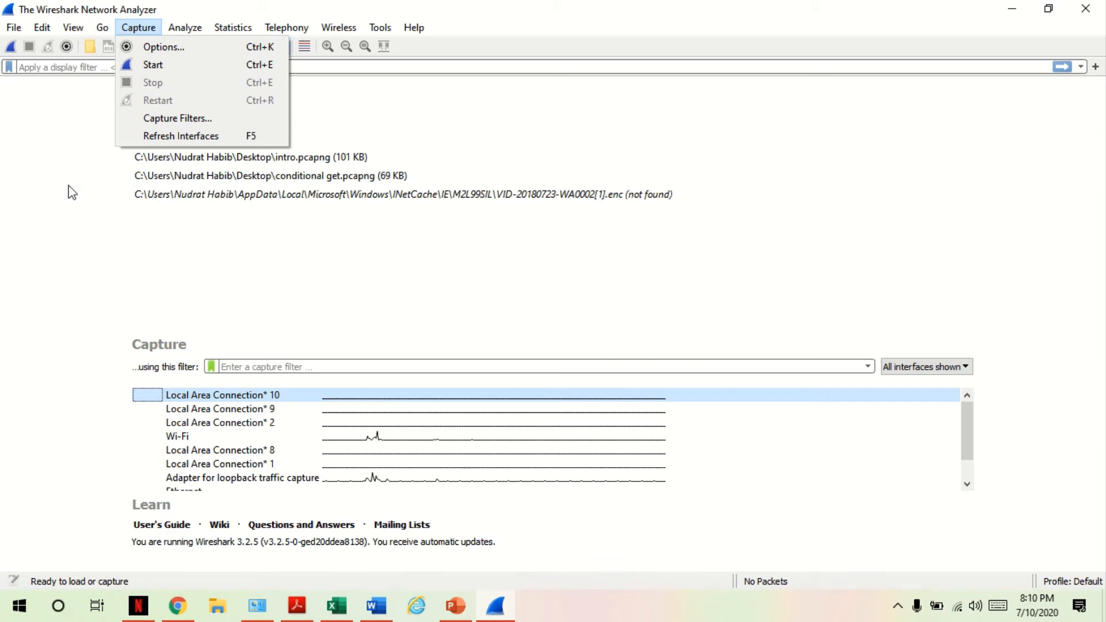
left_click(133, 67)
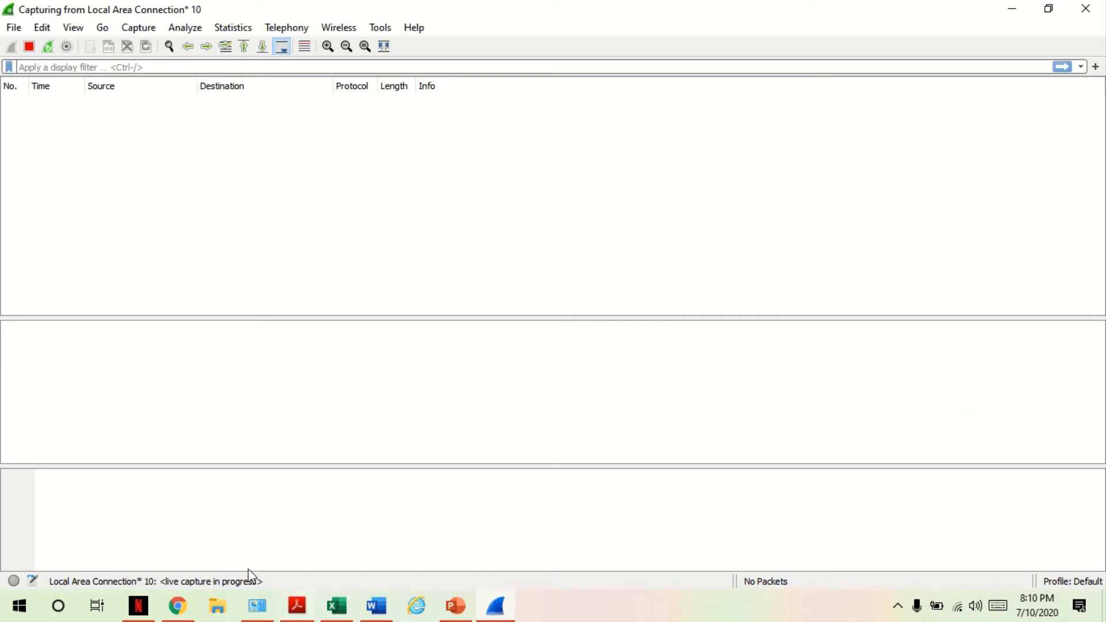
left_click(297, 605)
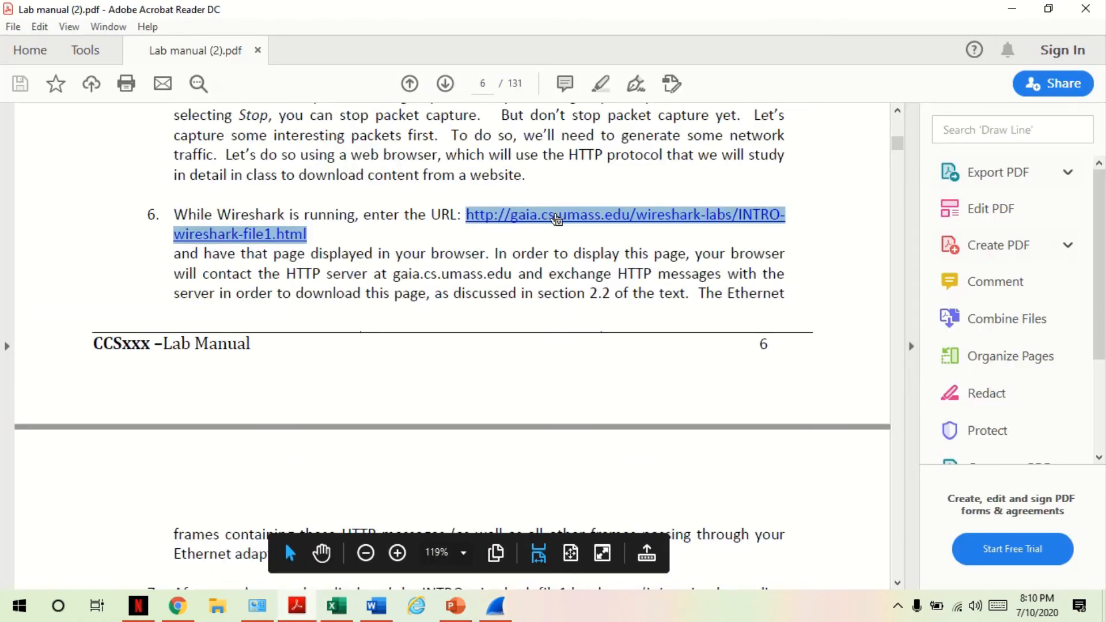
left_click(557, 223)
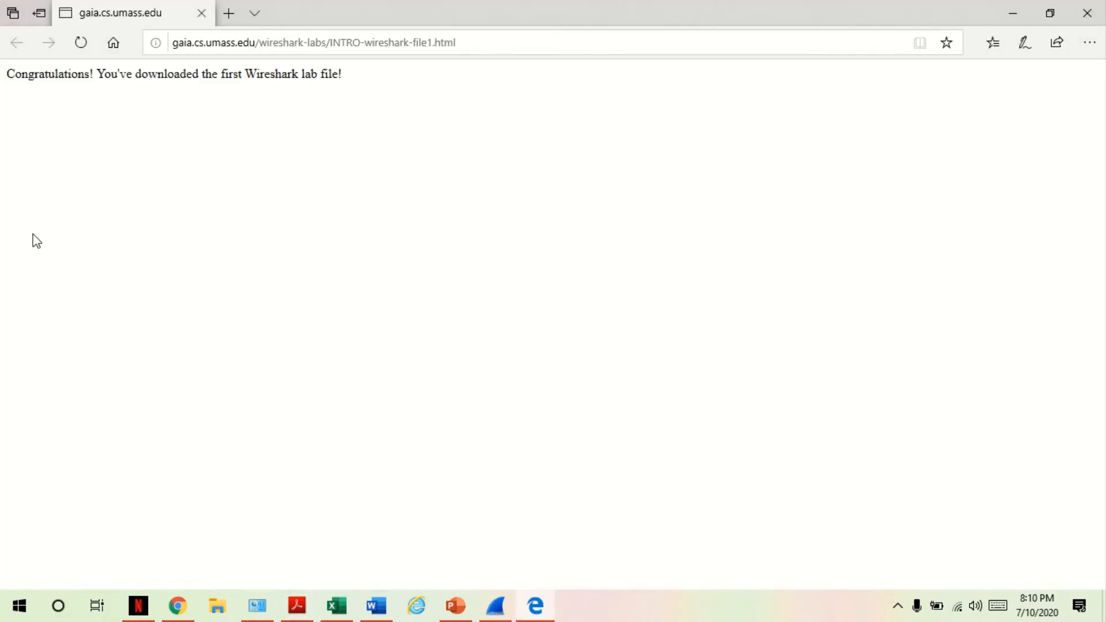
left_click(497, 609)
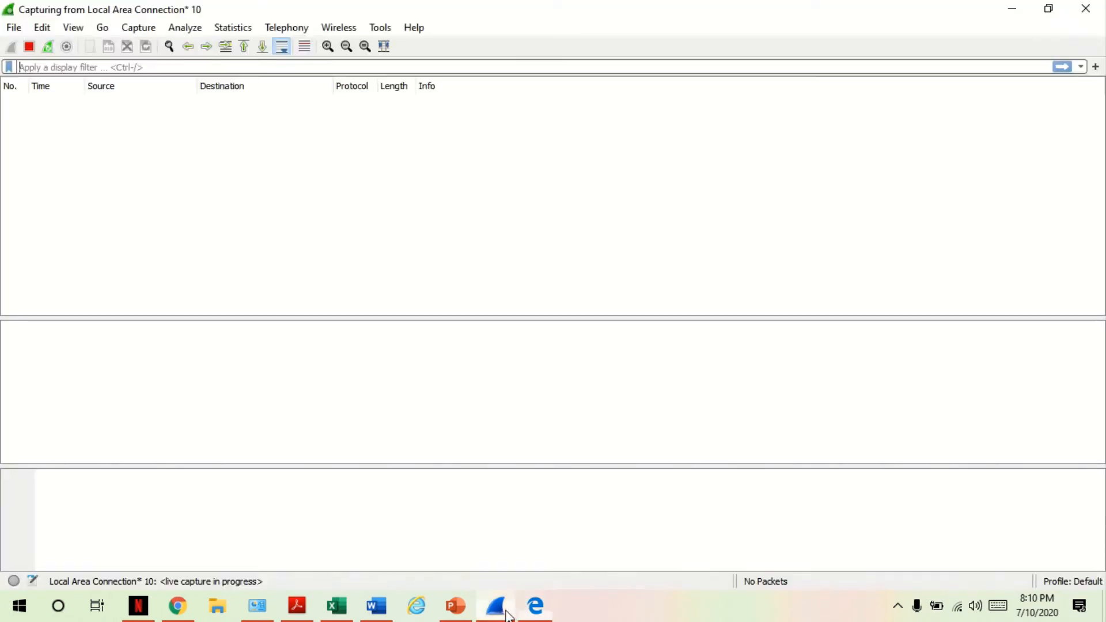
left_click(139, 30)
left_click(155, 84)
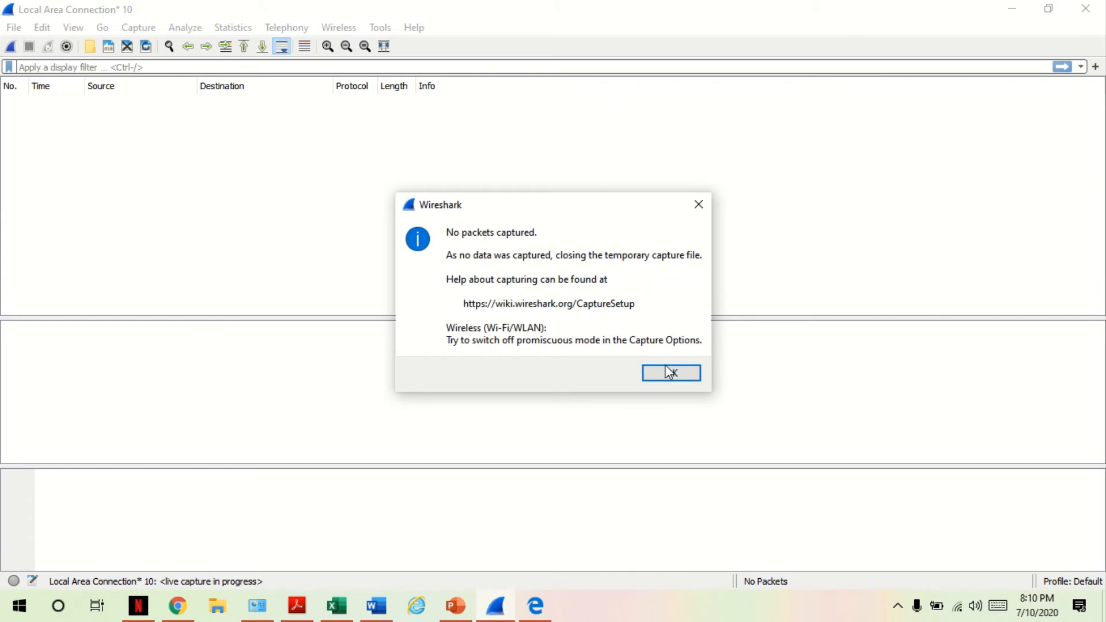
left_click(668, 372)
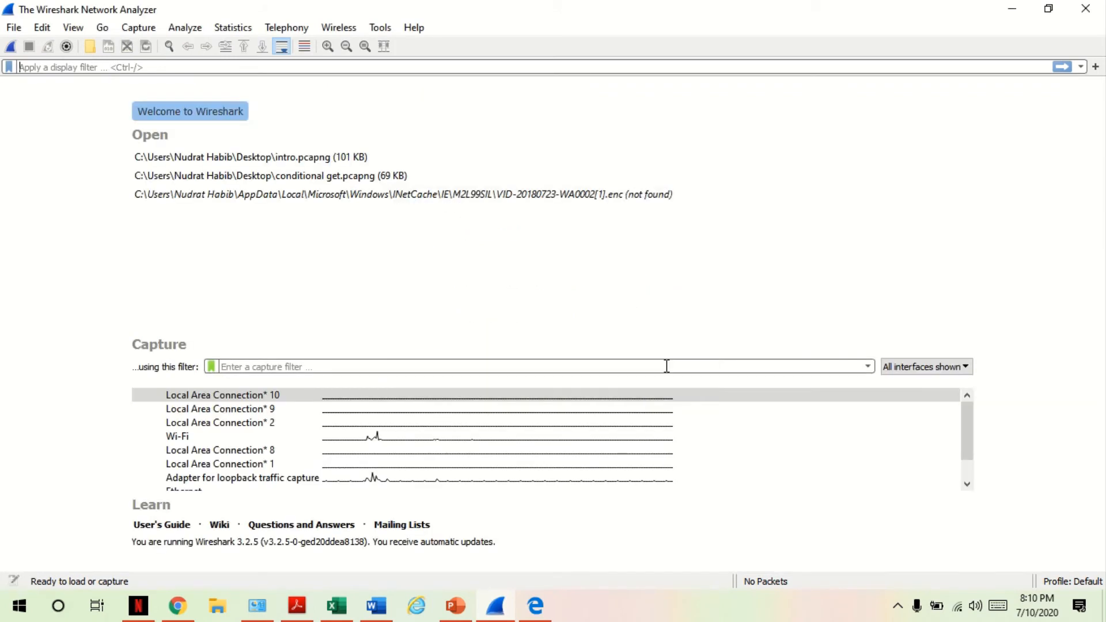
Step: Select the Wi-Fi interface, close the browser window with the lab page, and start a new capture
left_click(186, 438)
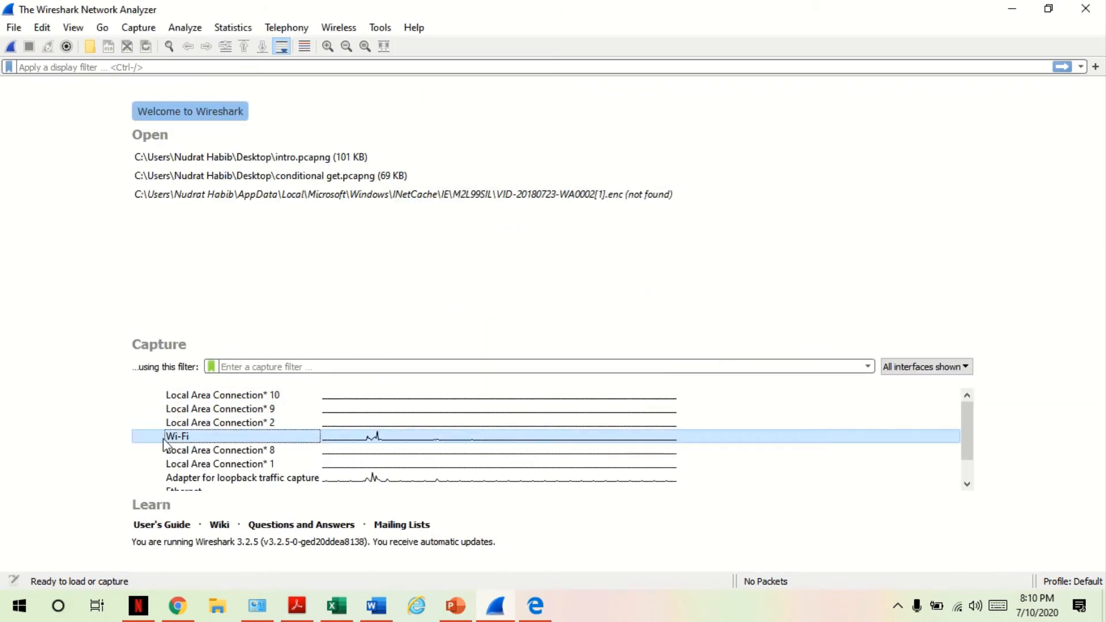
left_click(143, 29)
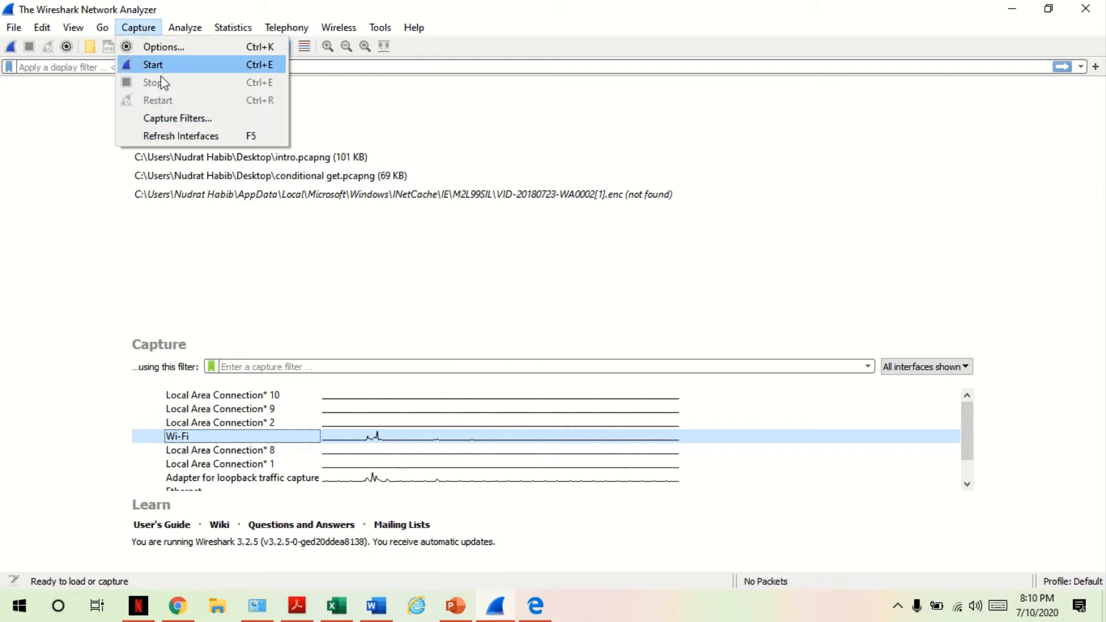
left_click(536, 606)
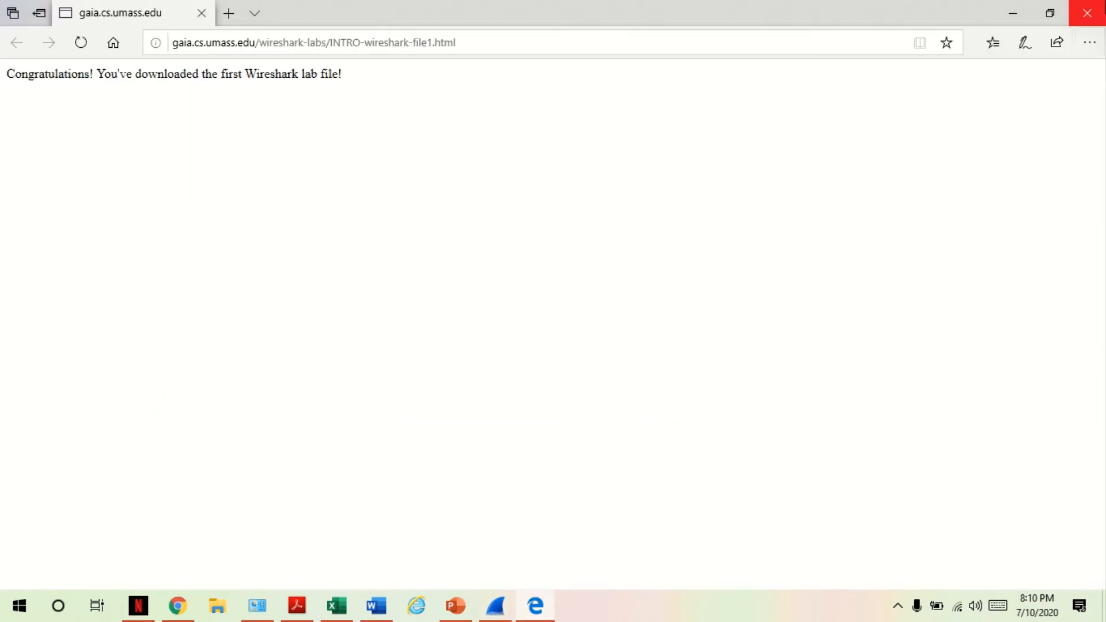
left_click(1088, 13)
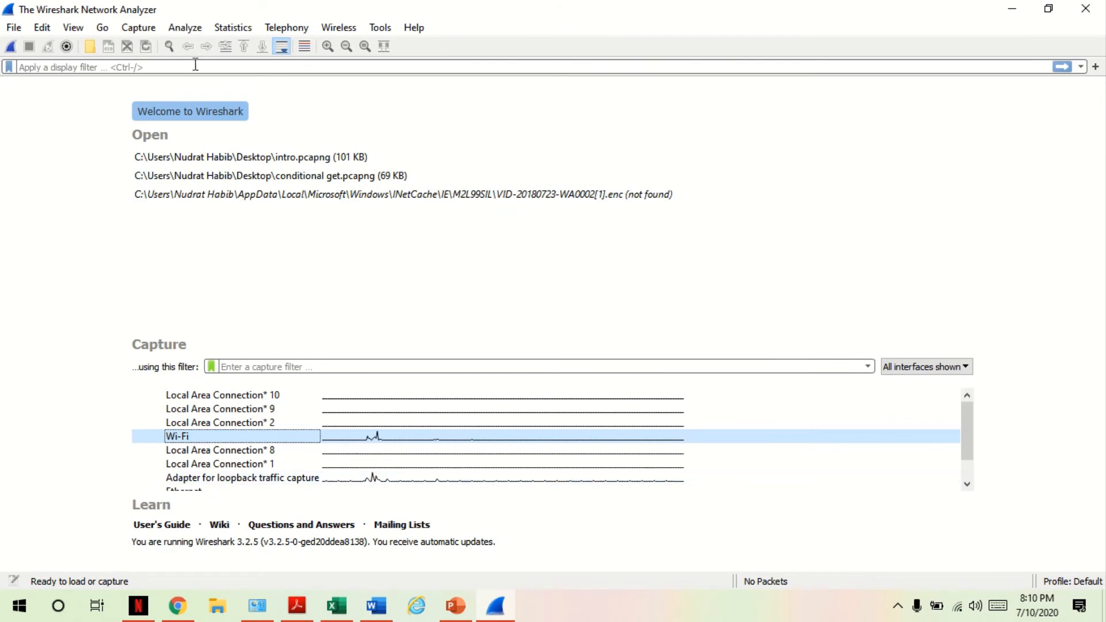
left_click(138, 28)
left_click(153, 65)
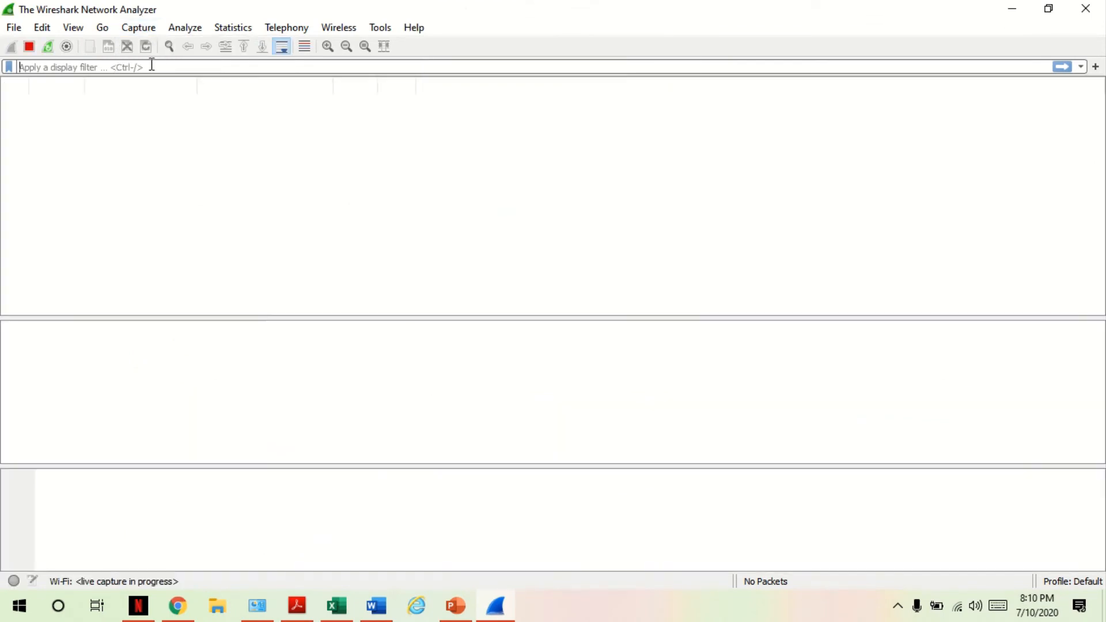
Step: Load the INTRO-wireshark-file1.html link from the lab manual again and stop the Wi-Fi capture in Wireshark
left_click(296, 611)
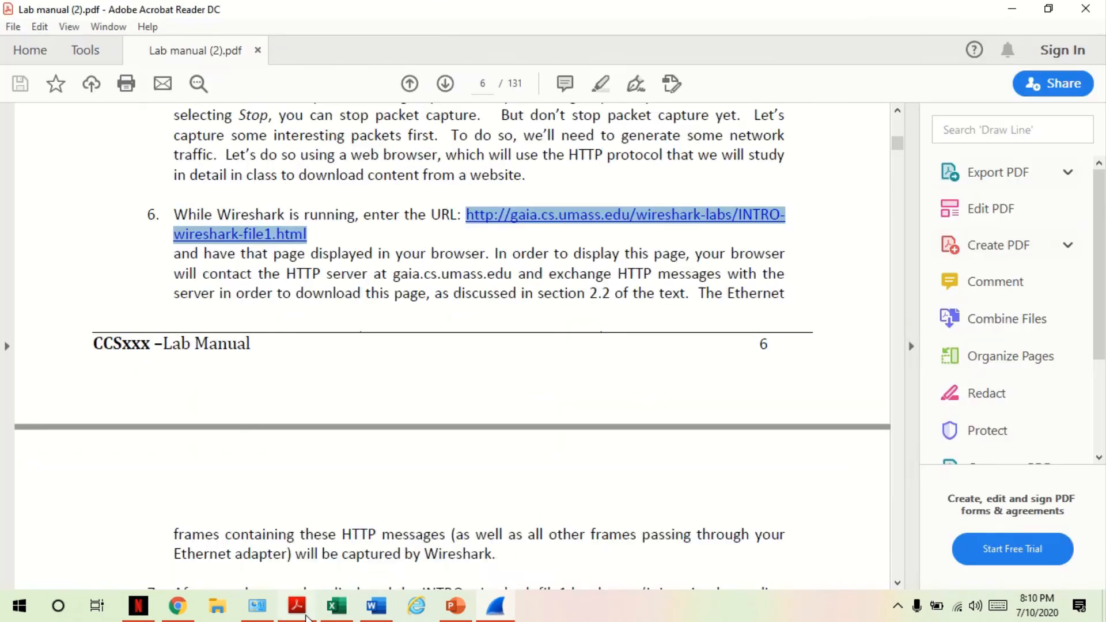
left_click(510, 222)
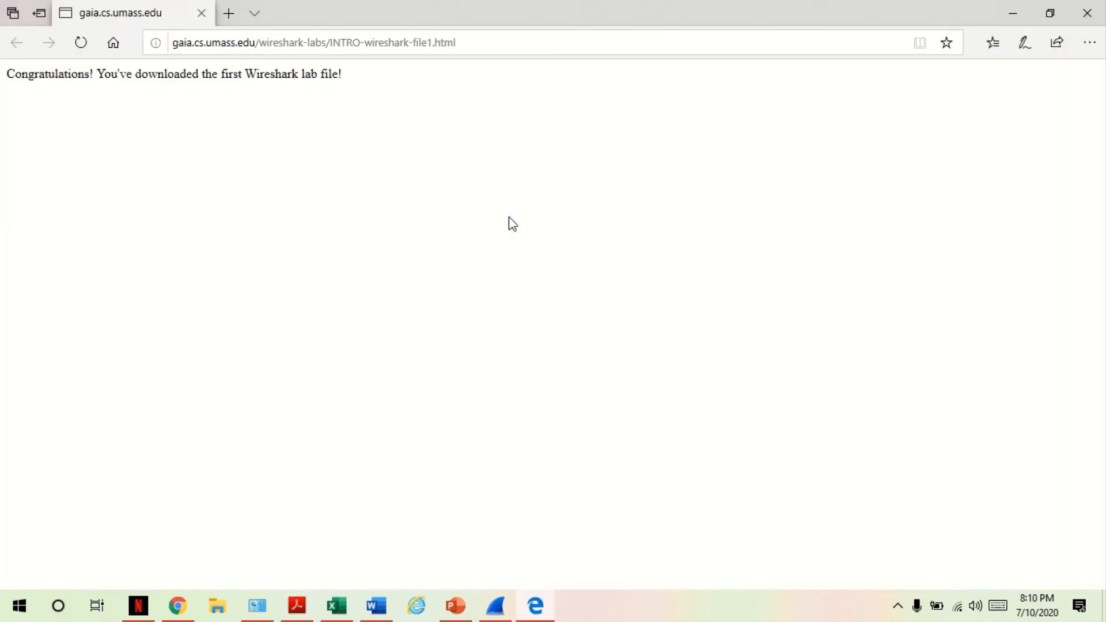
left_click(495, 606)
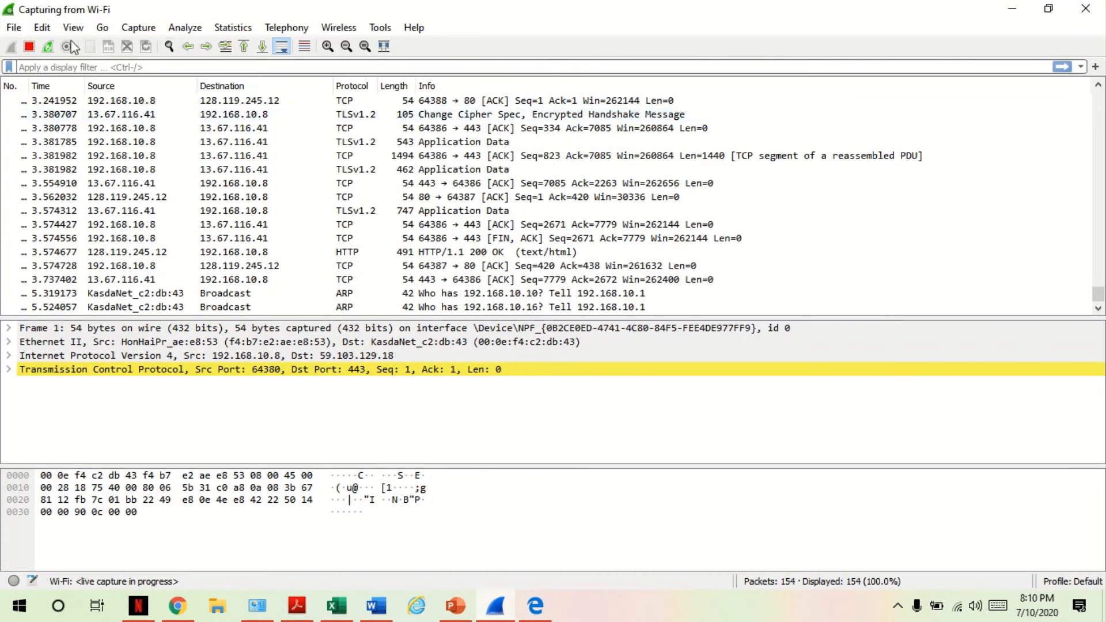
left_click(138, 28)
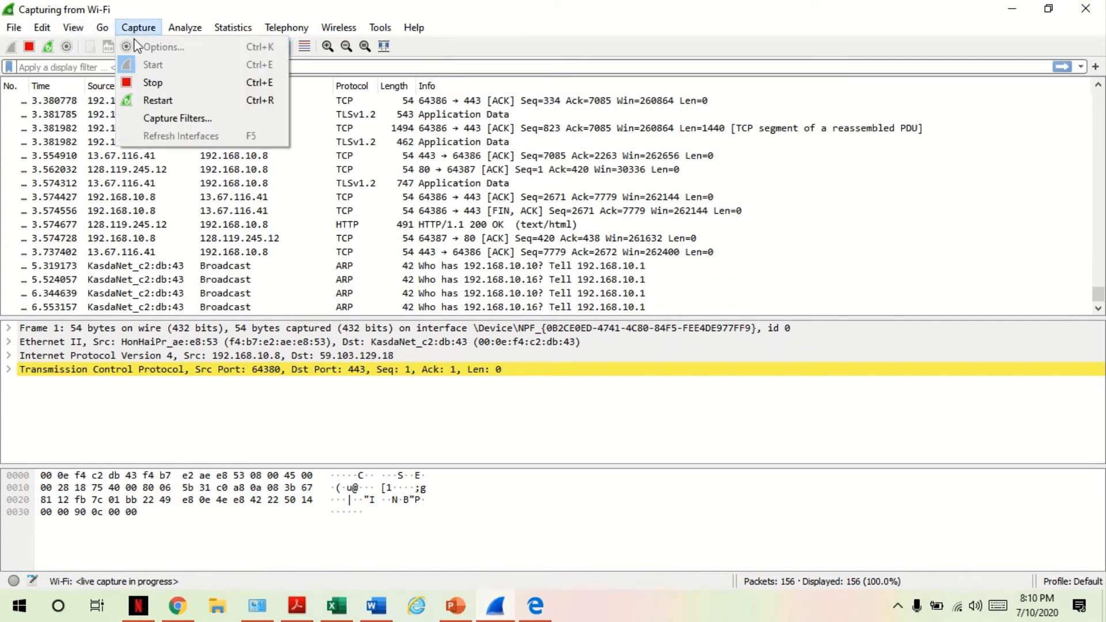
left_click(151, 83)
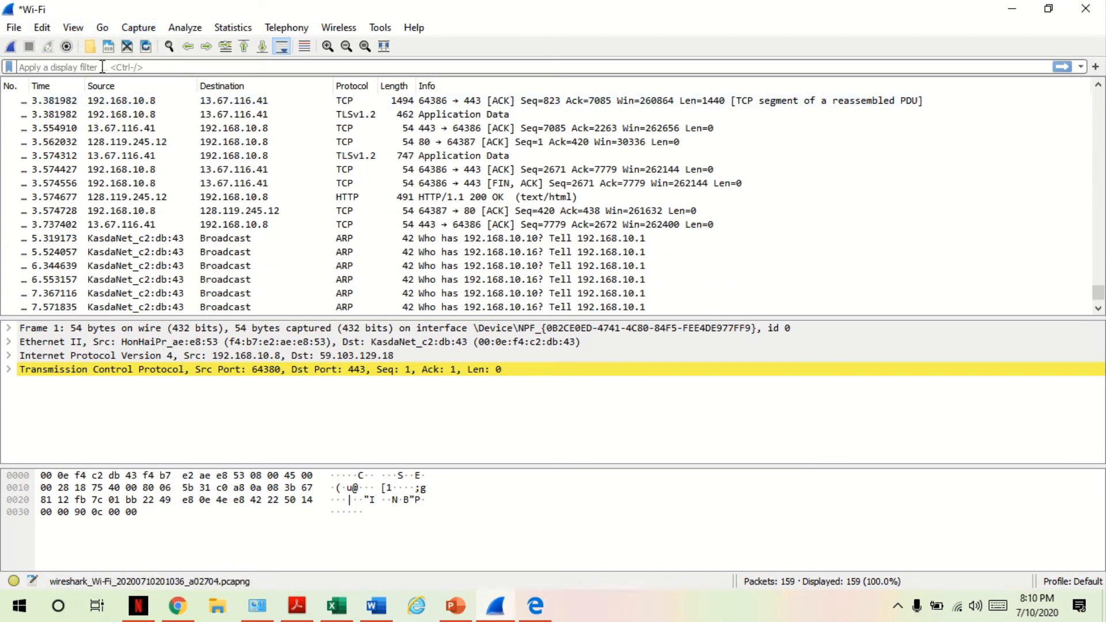
Step: Filter the packet list by http and expand the Hypertext Transfer Protocol details of the GET INTRO-wireshark-file1.html packet
type("http")
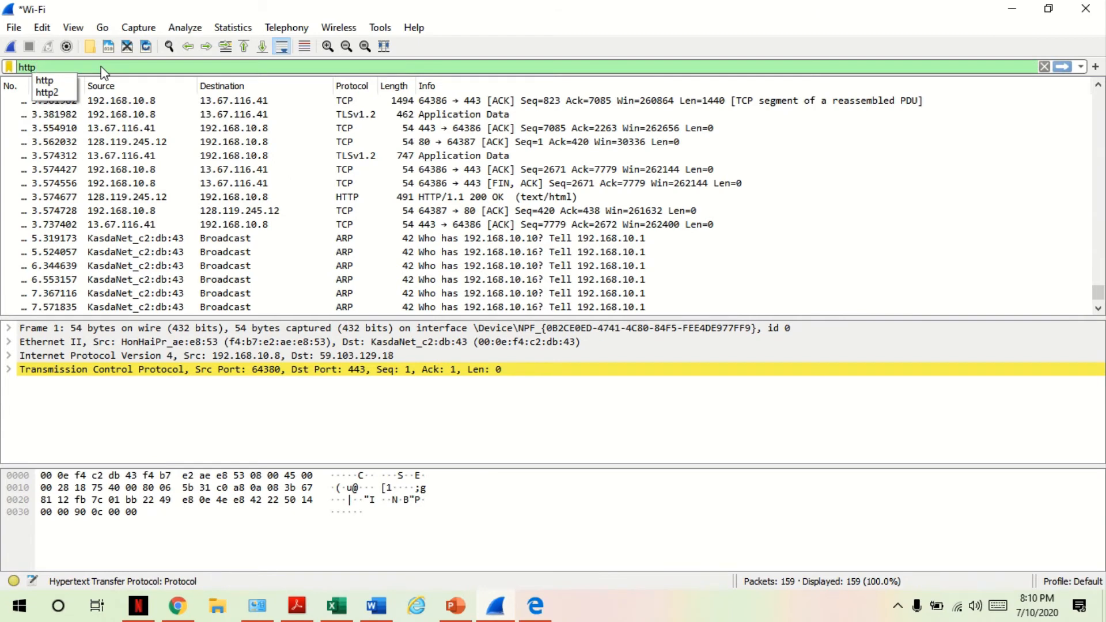
key("Return")
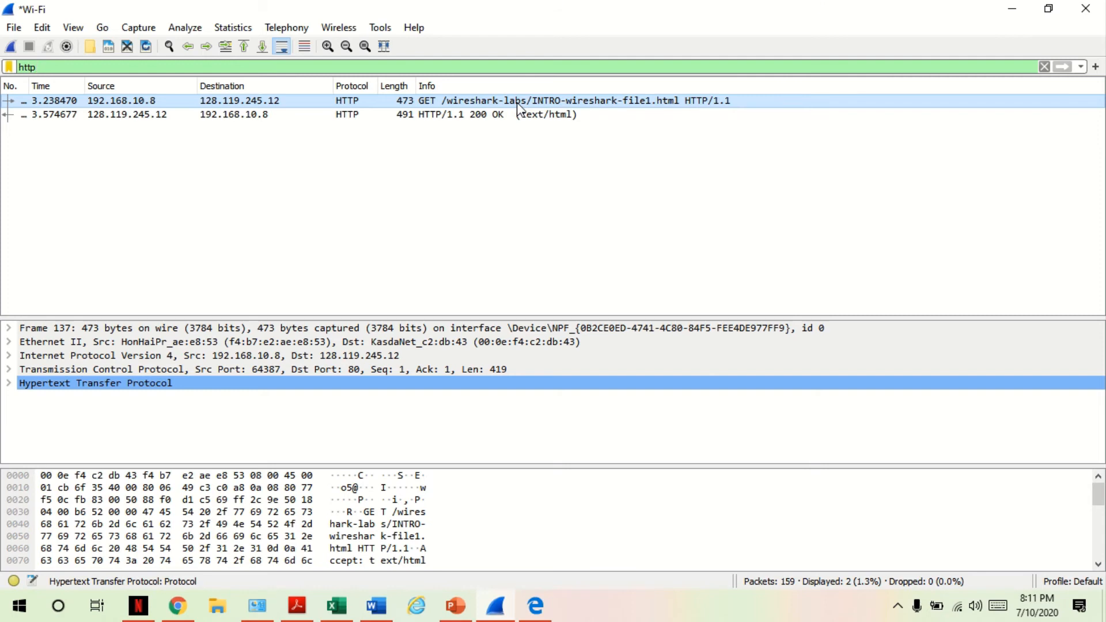
left_click(501, 107)
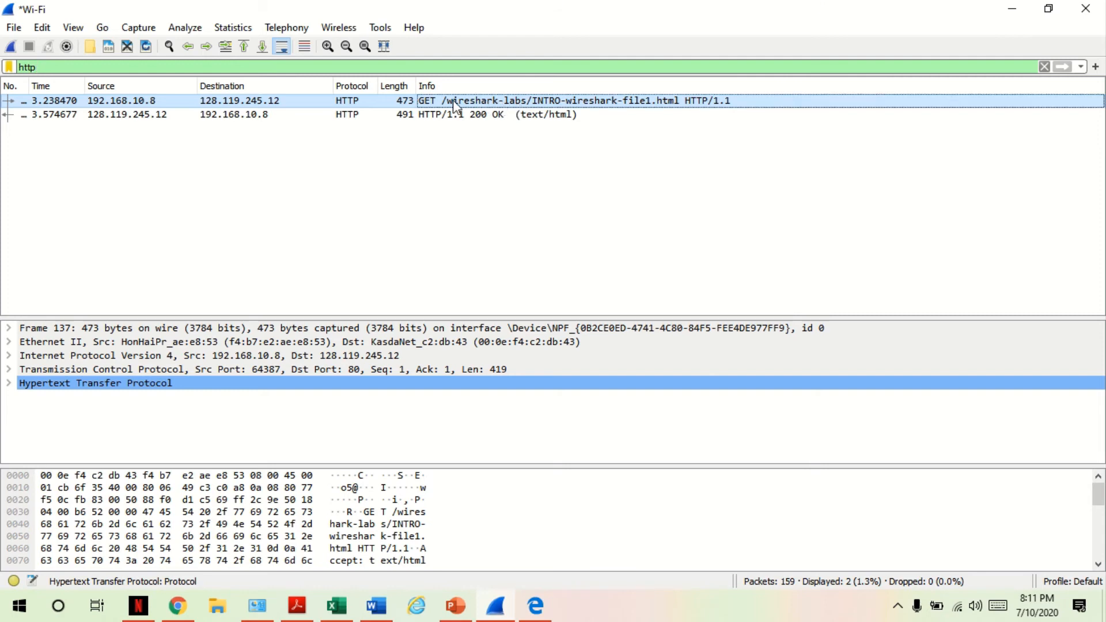
left_click(8, 383)
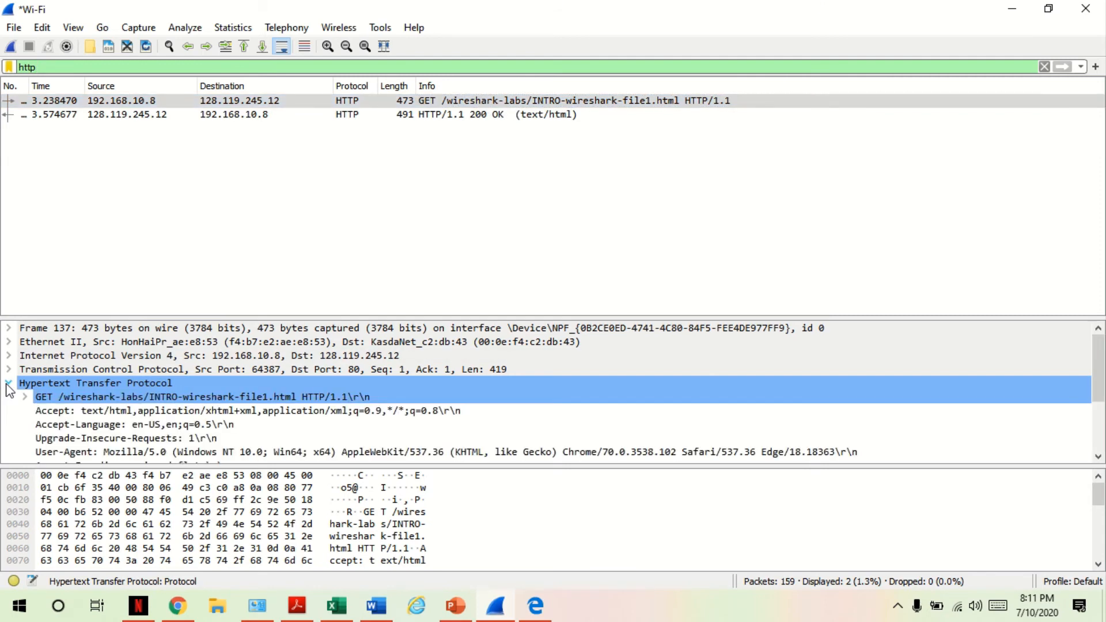
Step: Examine the GET request's Accept-Language, User-Agent, Accept-Encoding, Host and Connection headers
left_click_drag(1103, 376, 1103, 394)
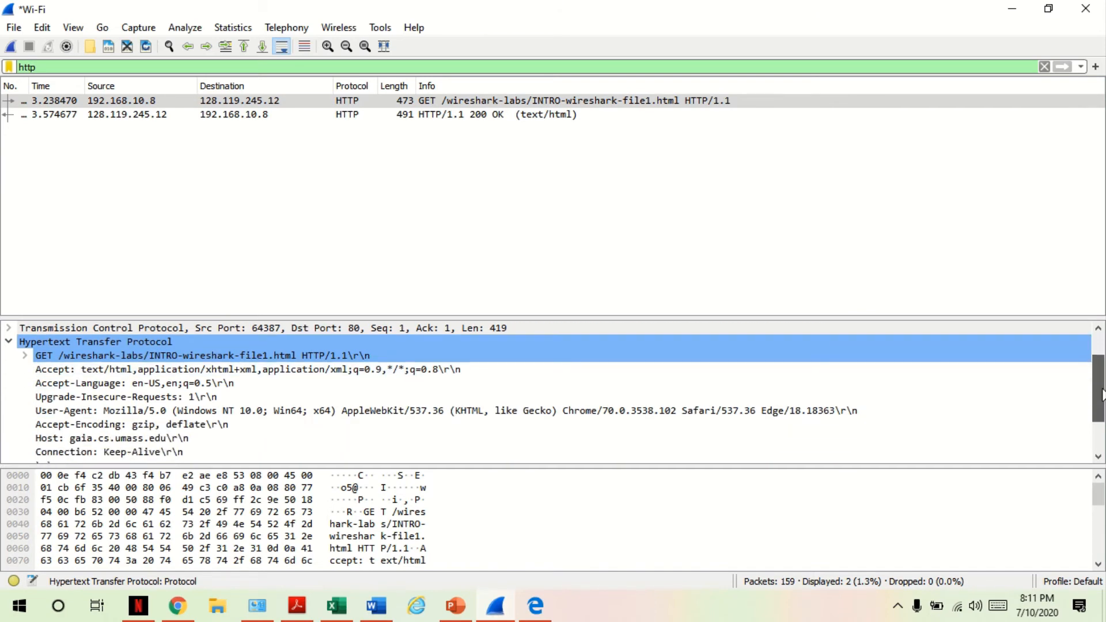
left_click(85, 383)
left_click(84, 415)
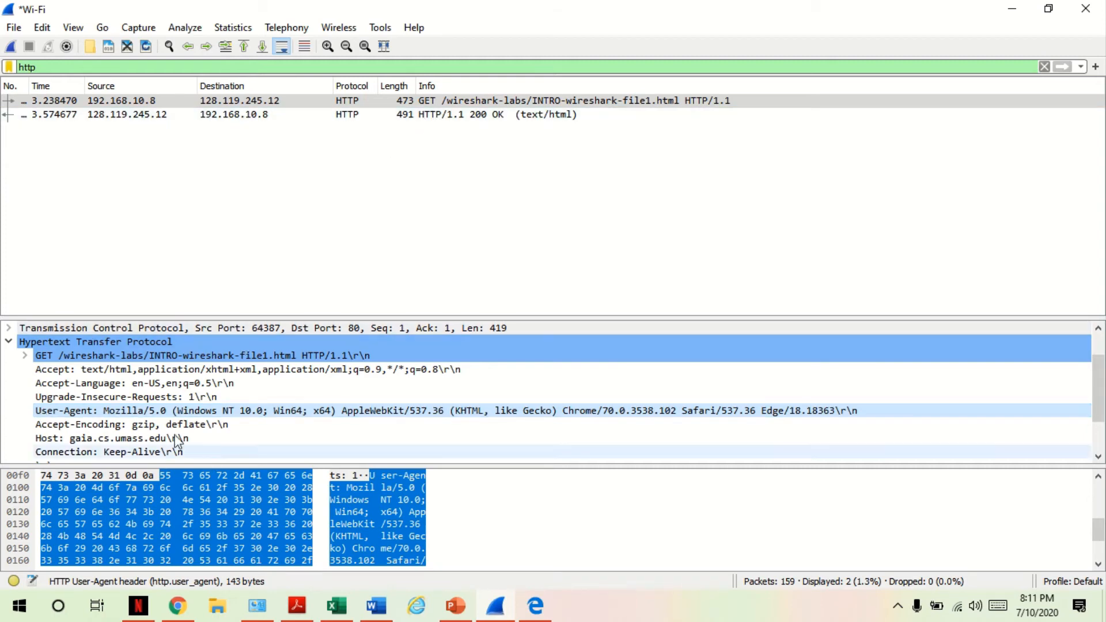
left_click(68, 427)
left_click(69, 439)
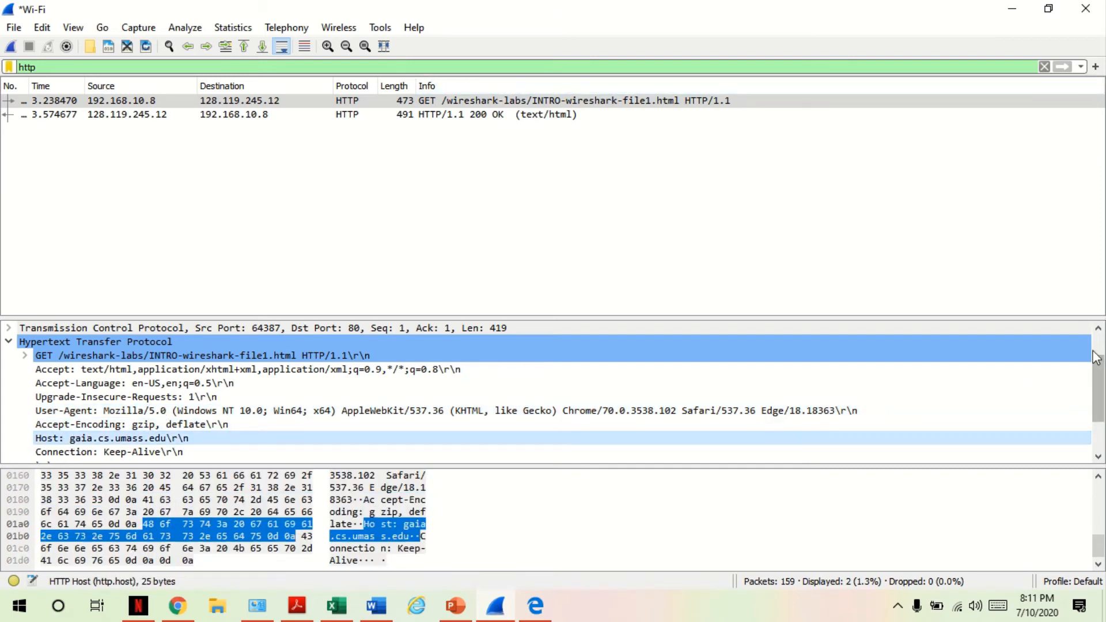
left_click_drag(1099, 376, 1099, 390)
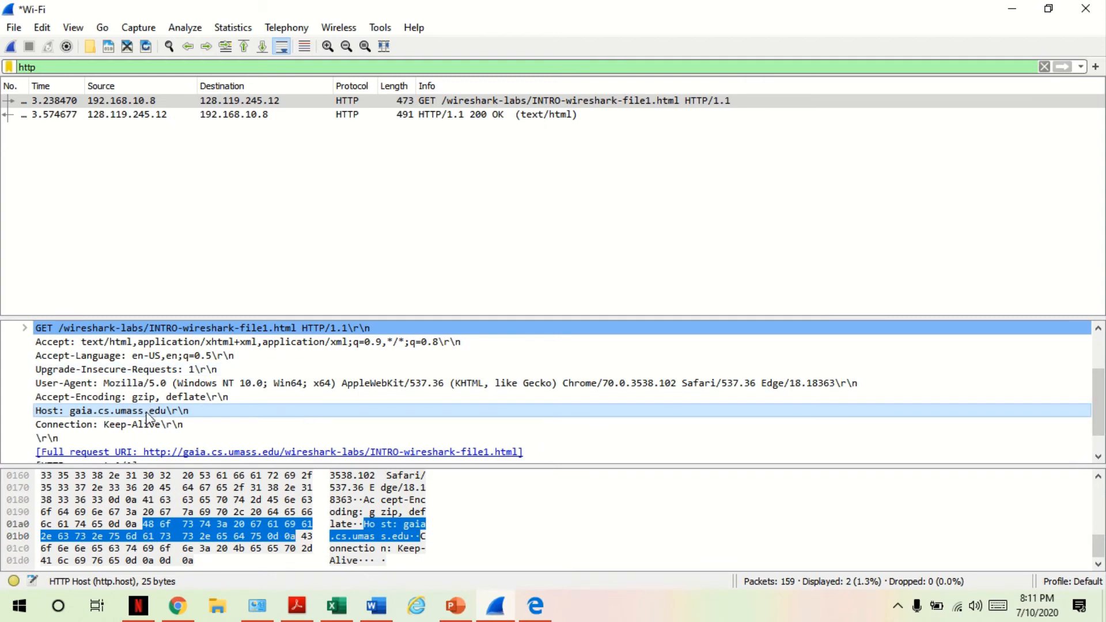
left_click(192, 430)
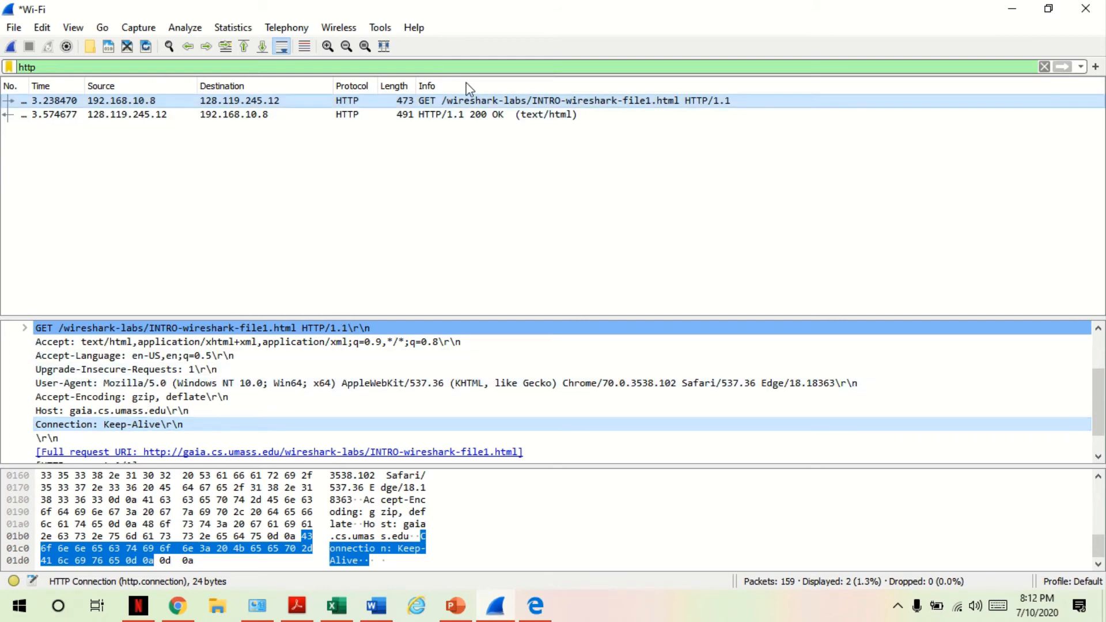
Step: Select the HTTP/1.1 200 OK response packet and compare it with the page displayed in Edge
left_click(459, 115)
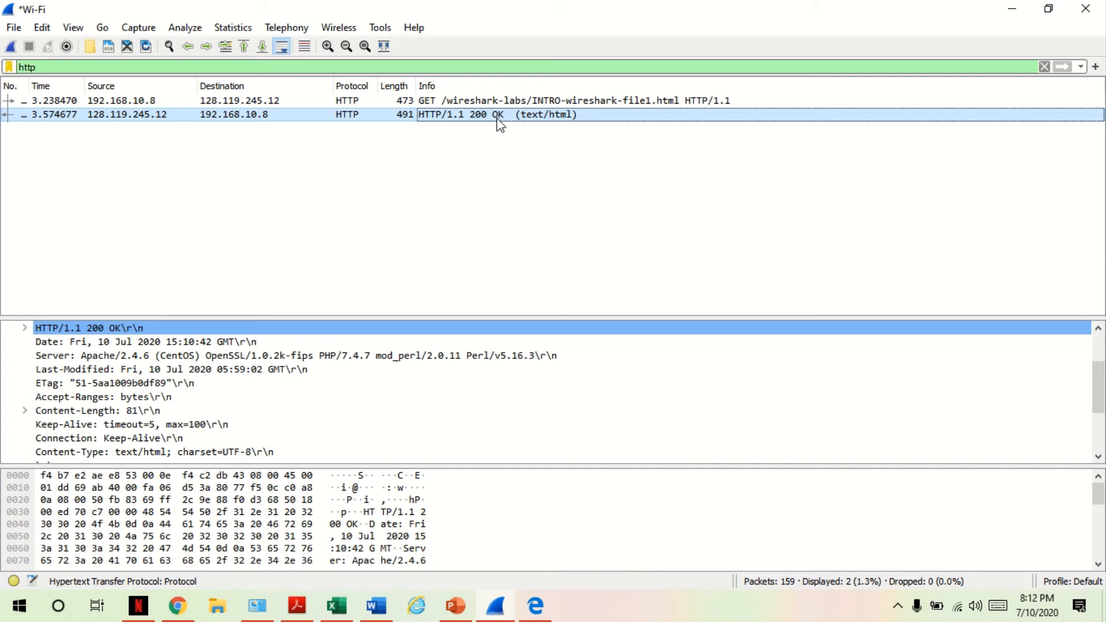
left_click(536, 611)
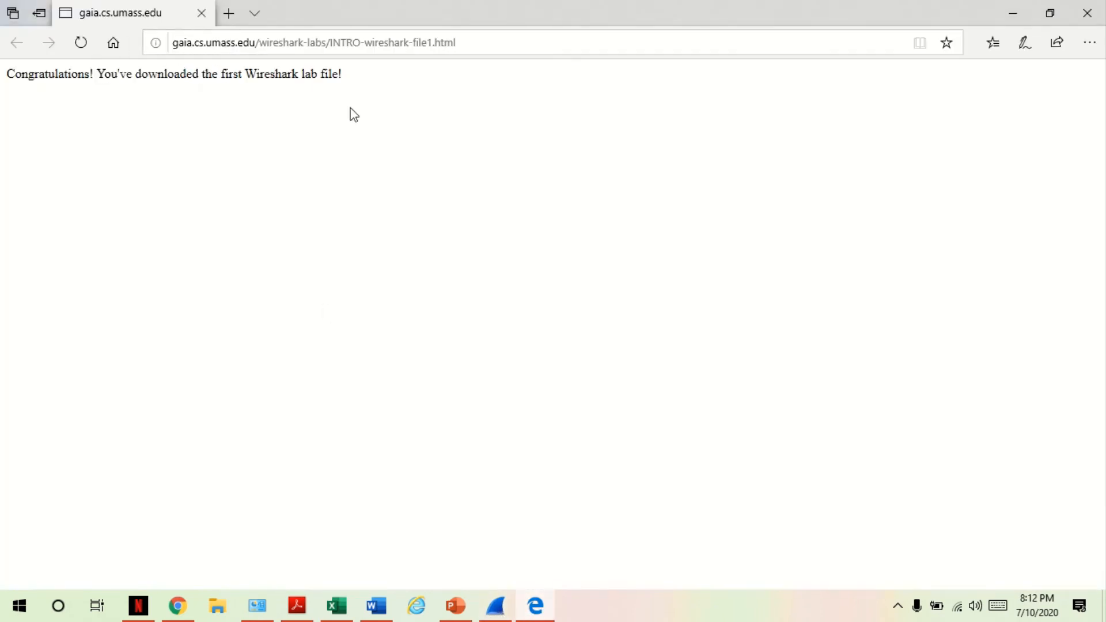
left_click(495, 606)
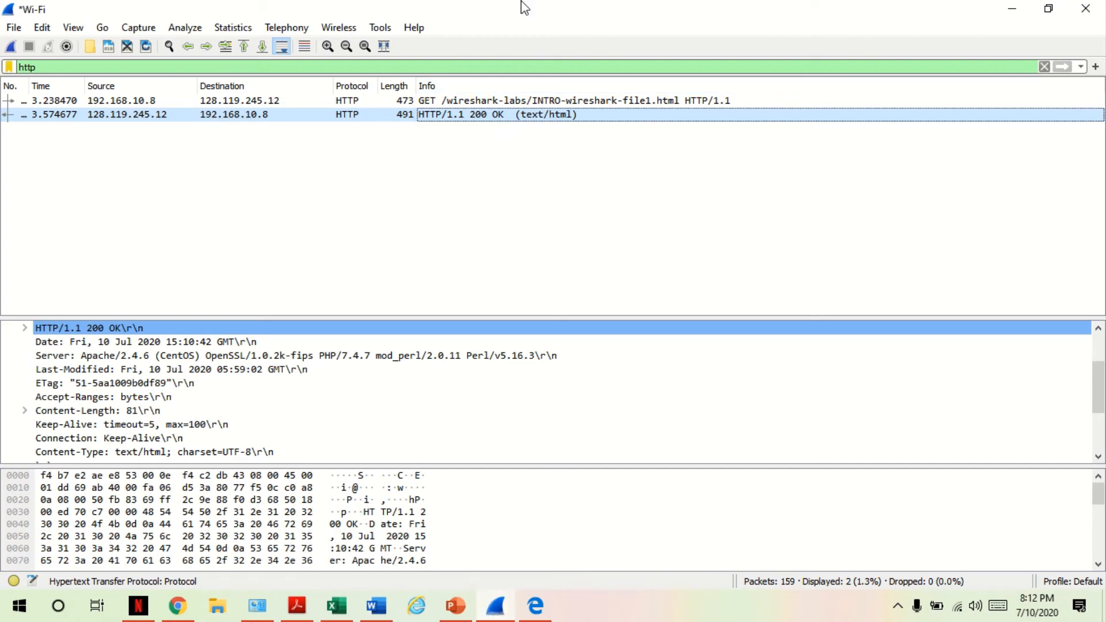
mouse_move(476, 7)
left_click(443, 42)
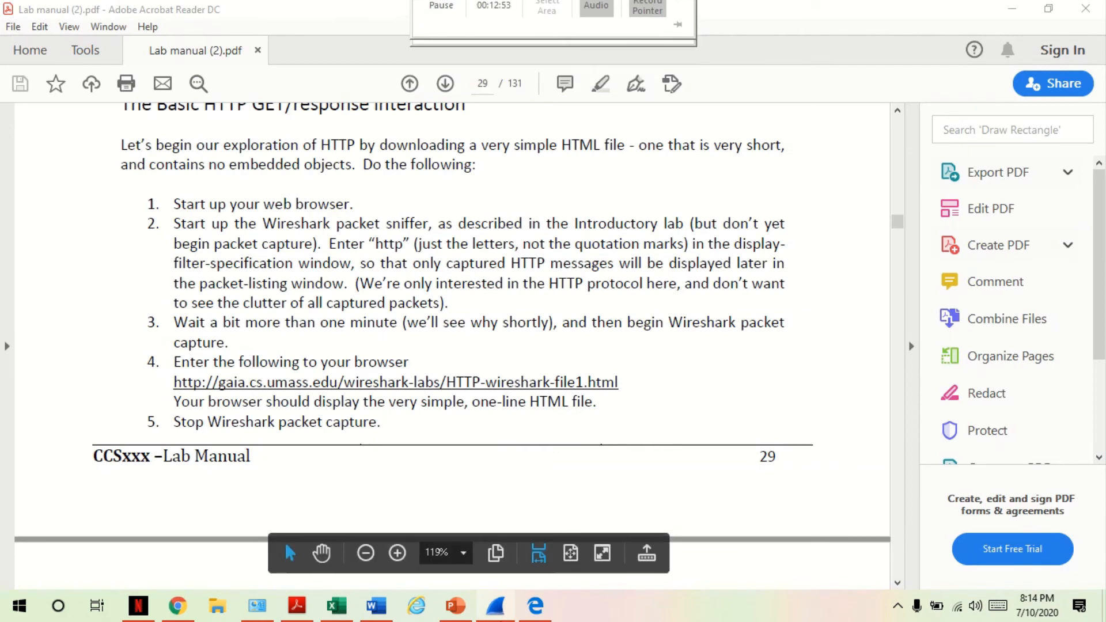
Step: Quit Wireshark without saving the captured packets and close the open Edge and Chrome windows
key("alt+Tab")
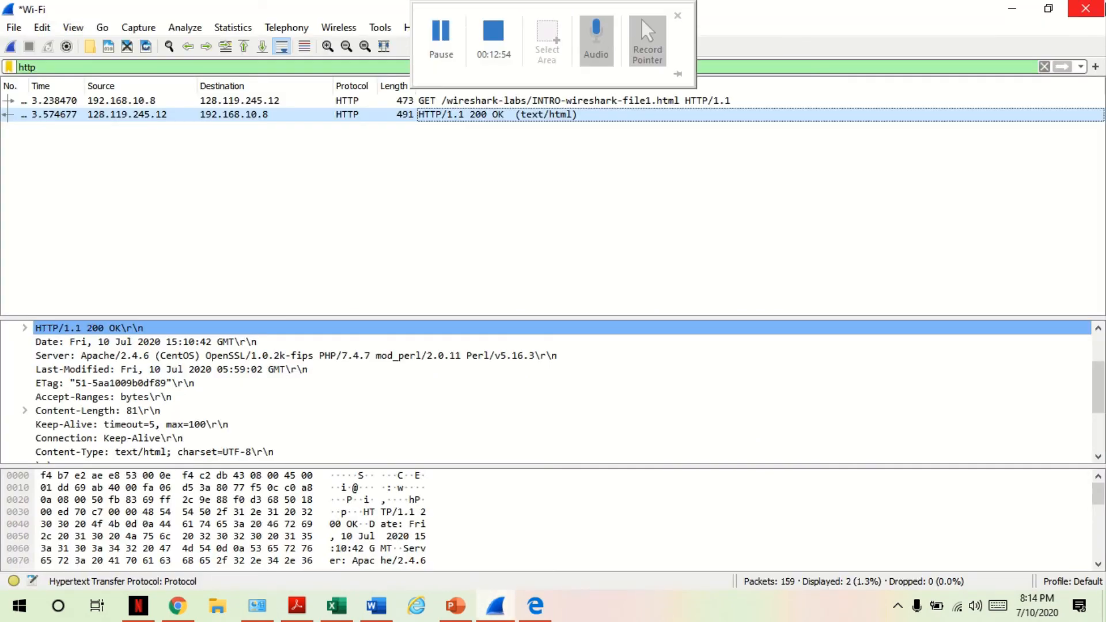
left_click(1086, 8)
left_click(592, 326)
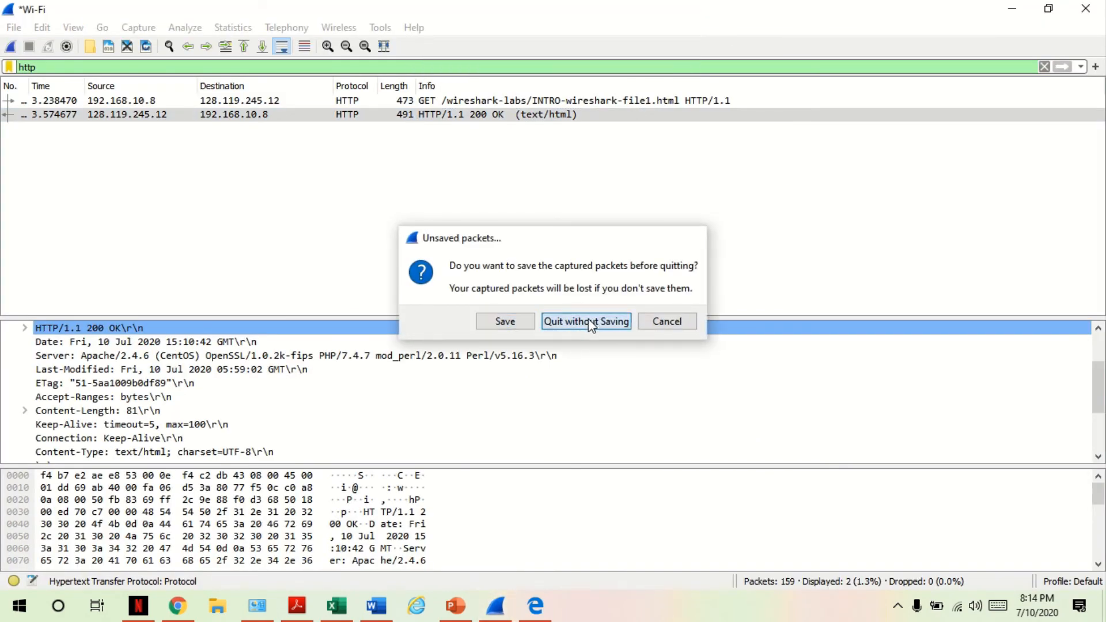
left_click(1015, 11)
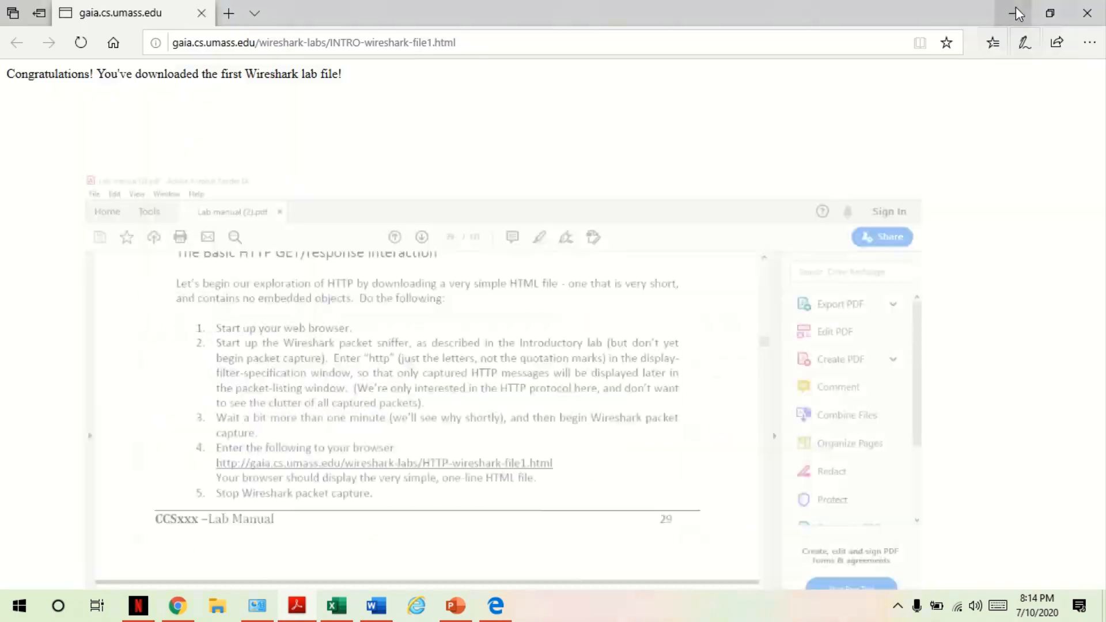
left_click(1086, 8)
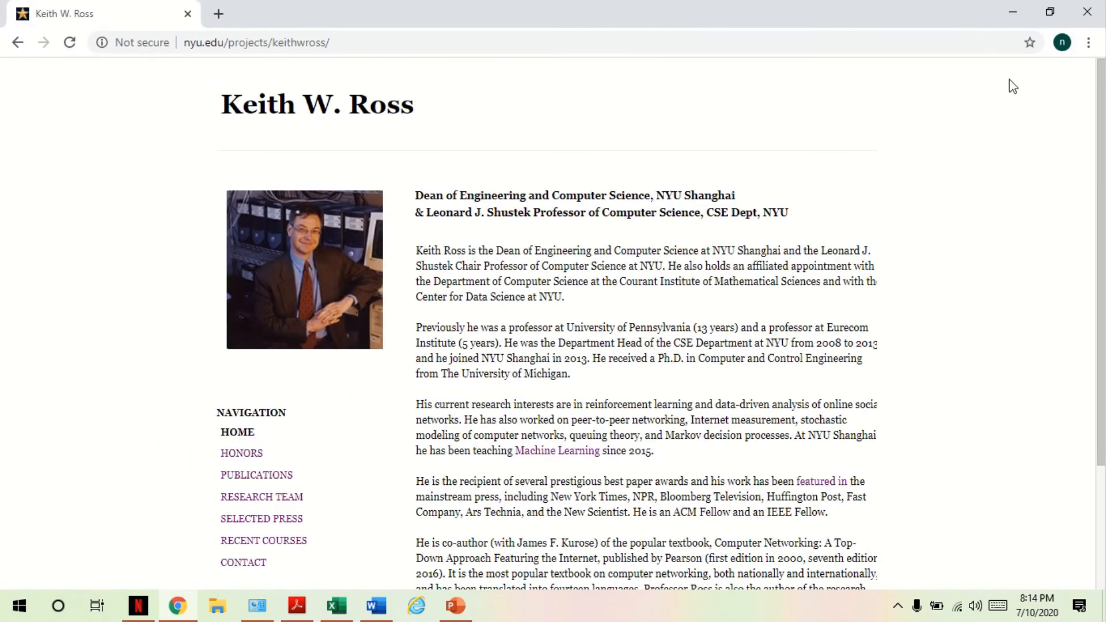
left_click(1087, 12)
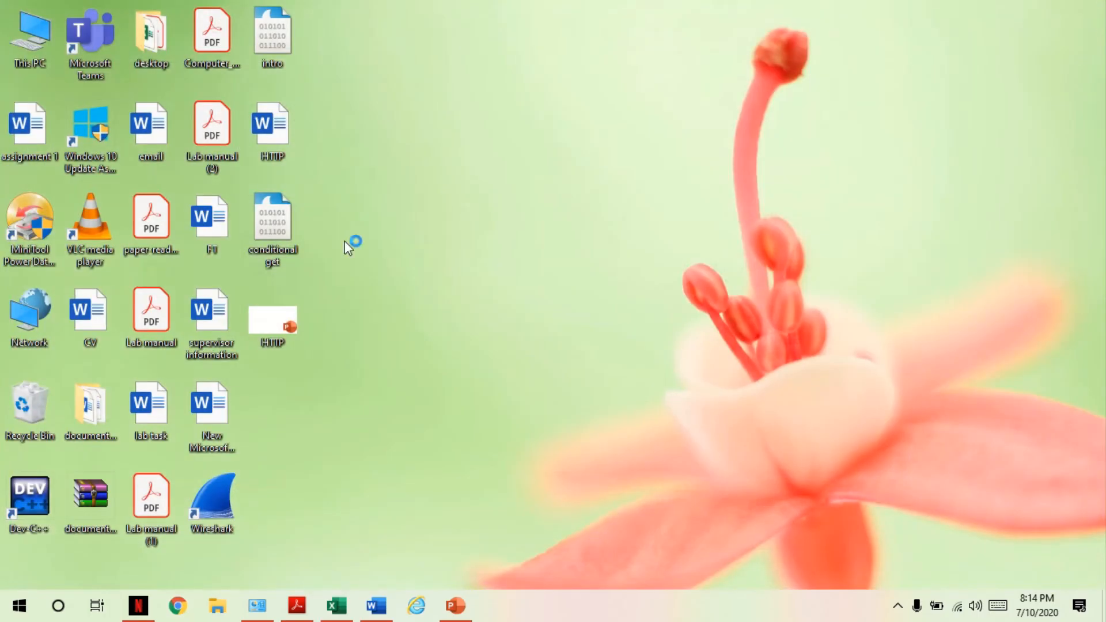
Step: Launch Wireshark from the desktop and start a live capture on the Wi-Fi interface
double_click(210, 499)
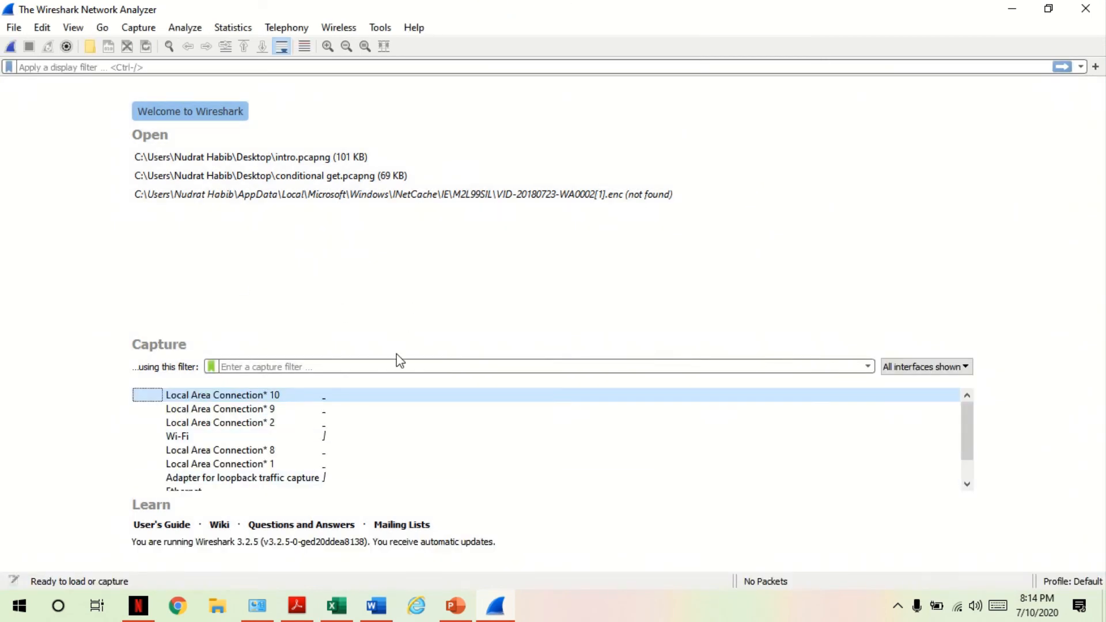
left_click(190, 438)
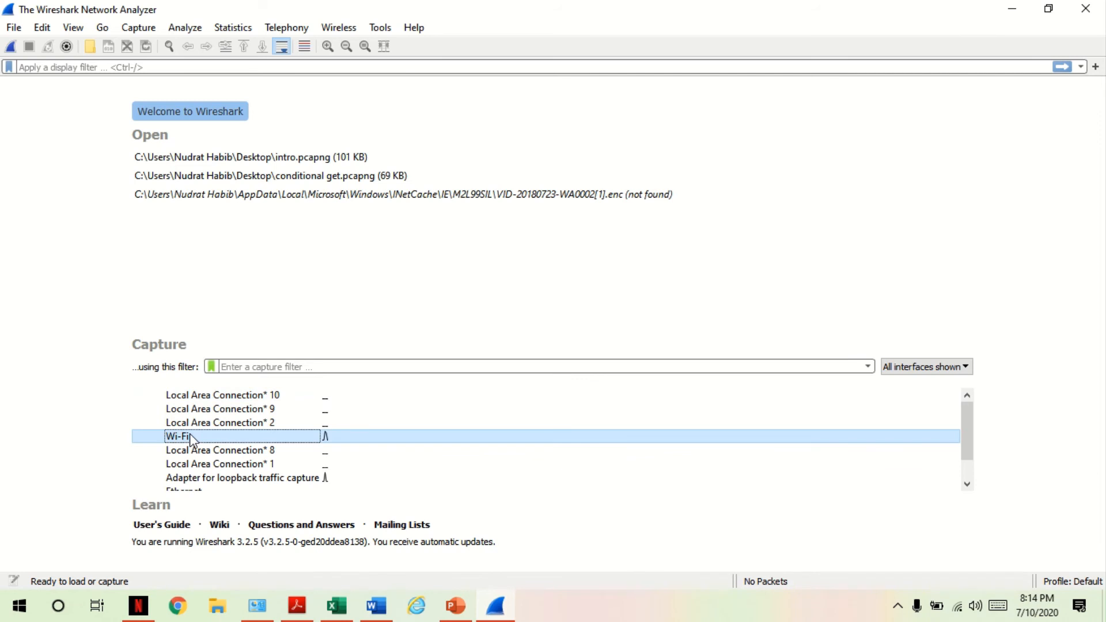
left_click(139, 27)
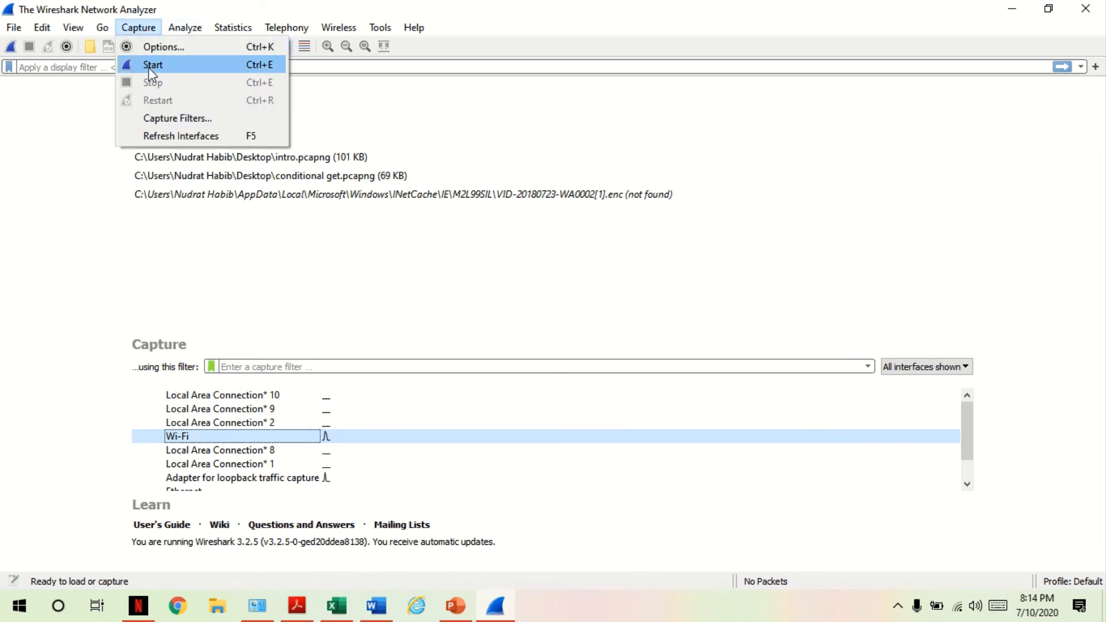
left_click(151, 66)
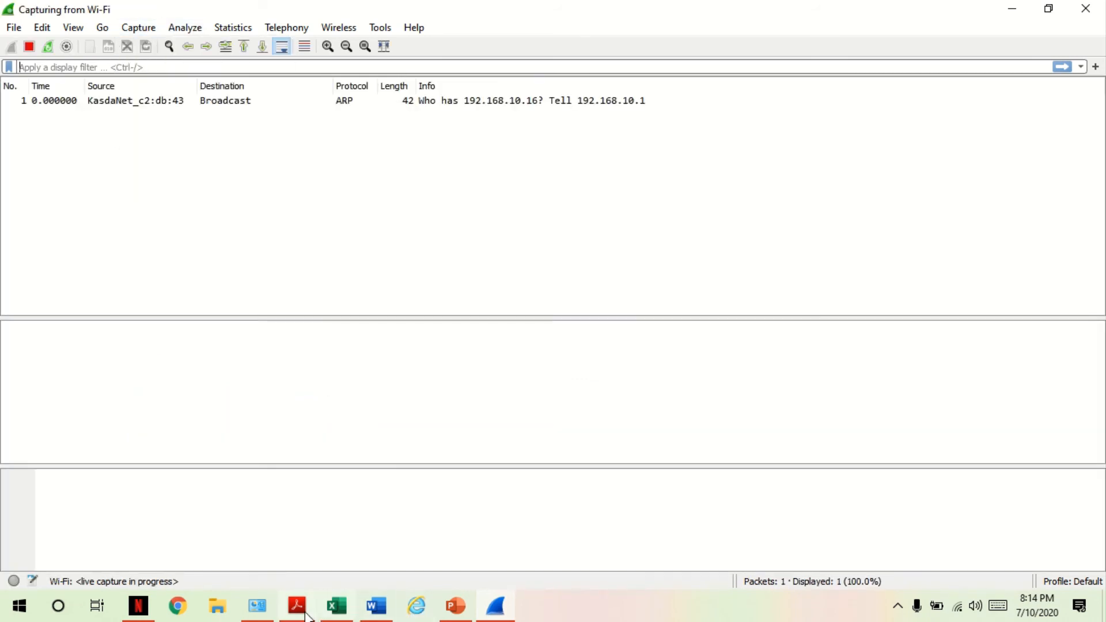
Step: Load the HTTP-wireshark-file1.html link from the lab manual and stop the Wi-Fi capture in Wireshark
left_click(304, 612)
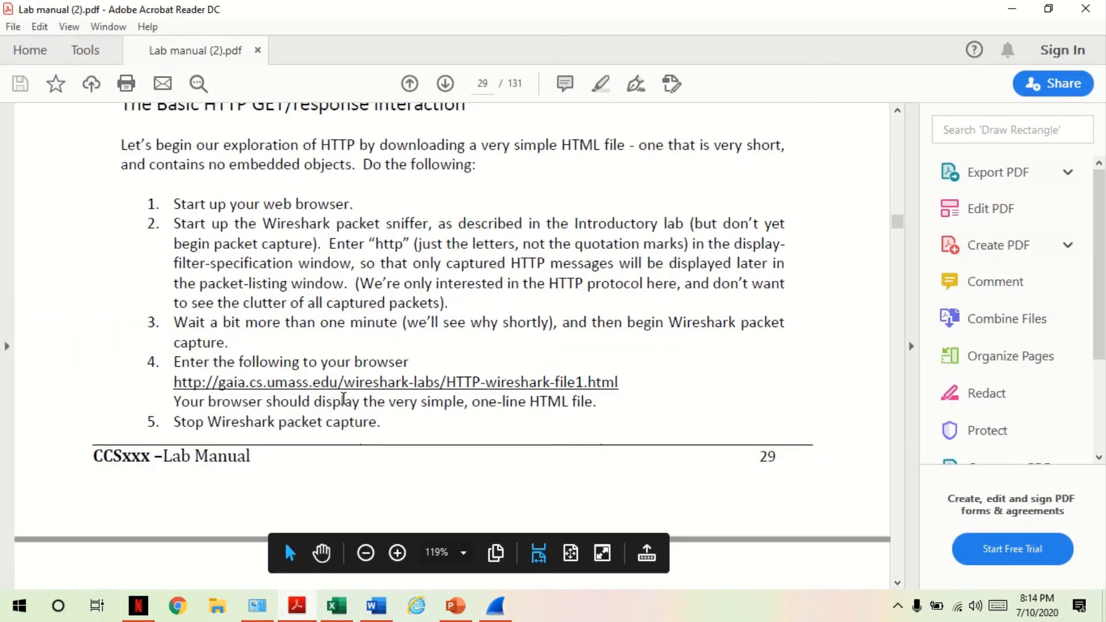
left_click(343, 384)
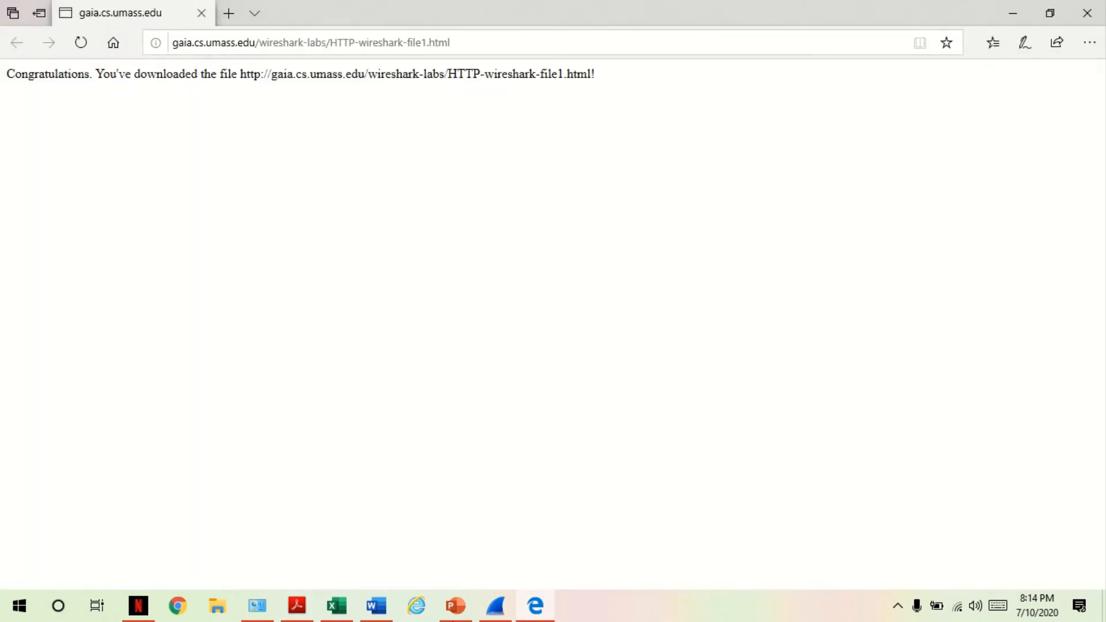
left_click(494, 609)
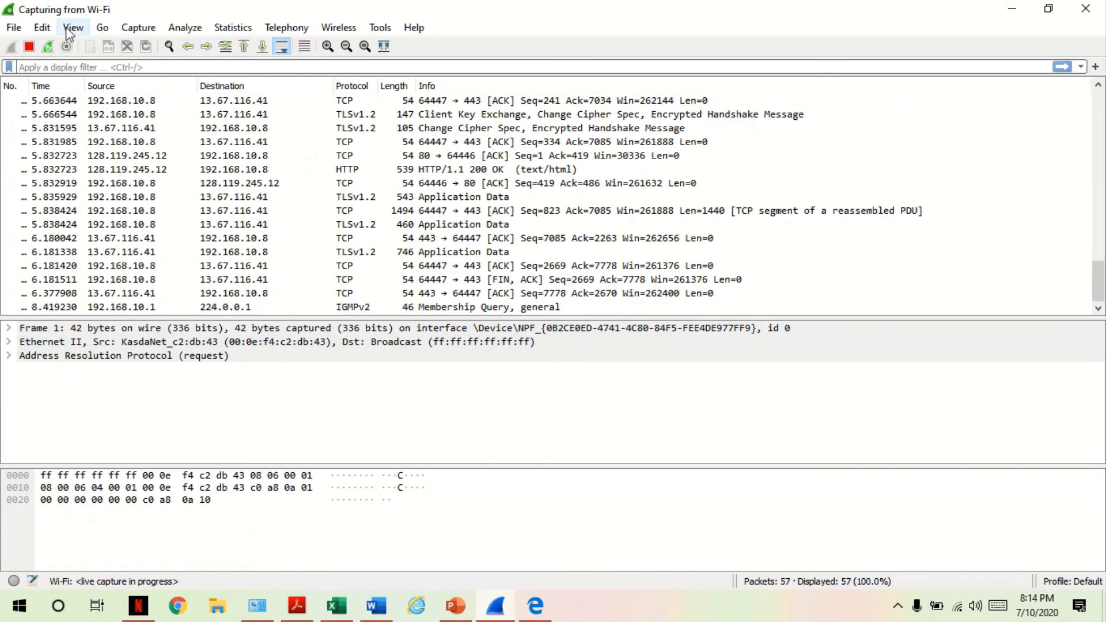
left_click(130, 32)
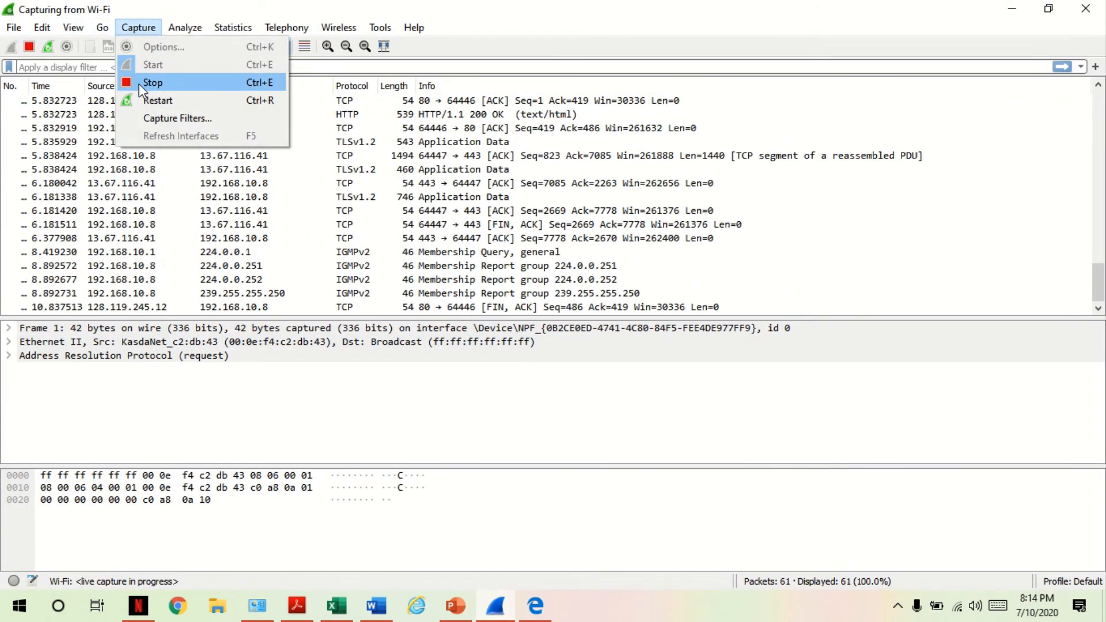
left_click(140, 84)
Step: Filter the packet list by http and examine the Hypertext Transfer Protocol details of the GET HTTP-wireshark-file1.html request and its 200 OK response
type("http")
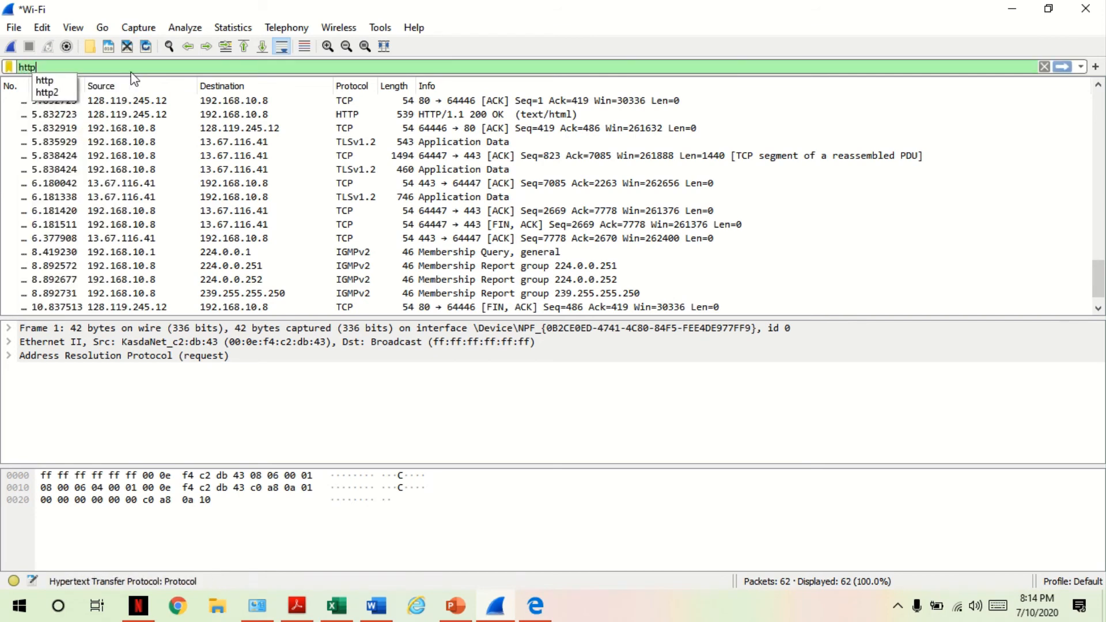
key("Return")
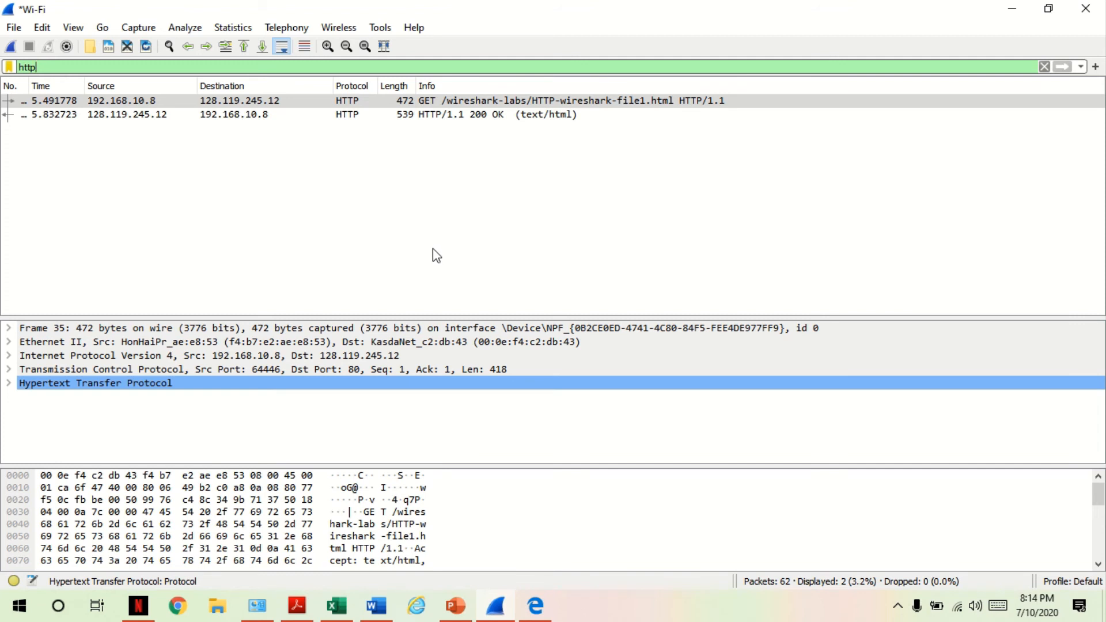
left_click(501, 105)
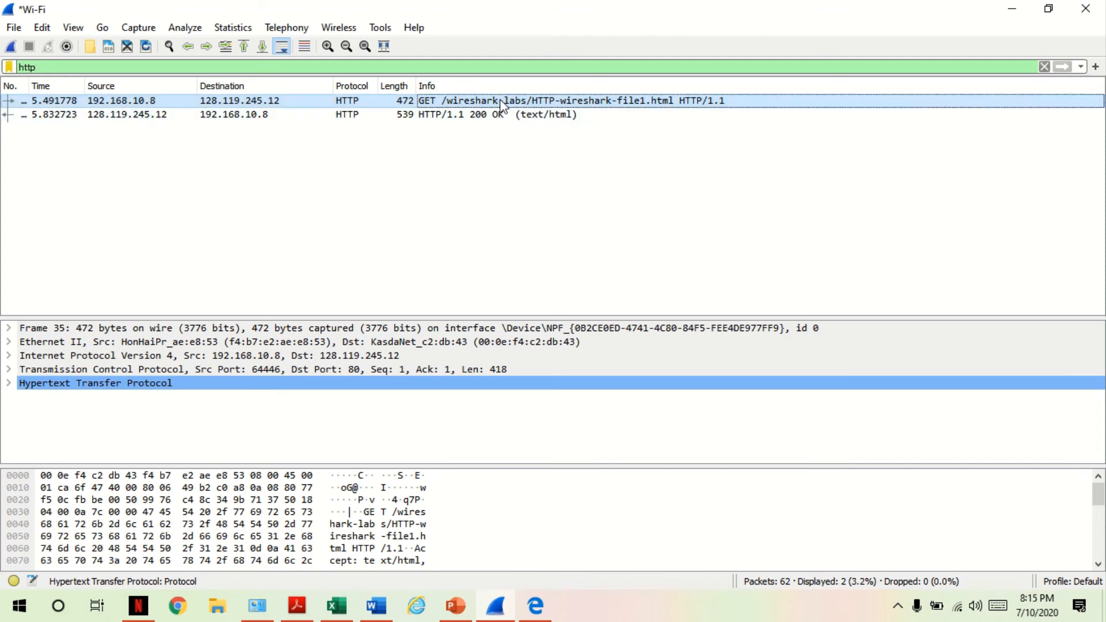
left_click(499, 119)
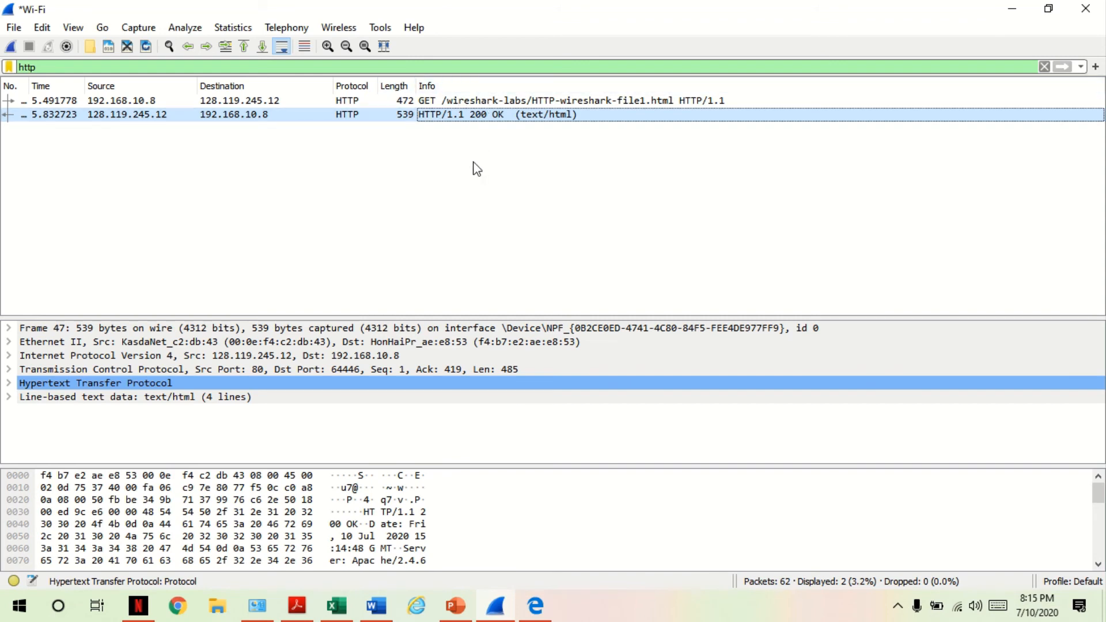
left_click(472, 103)
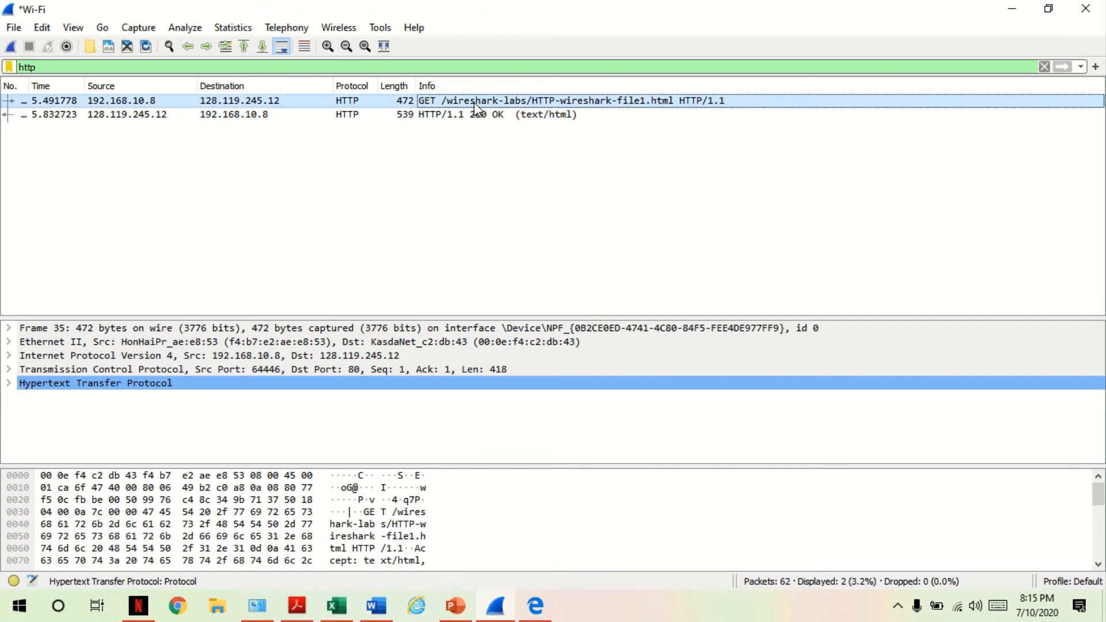
left_click(10, 384)
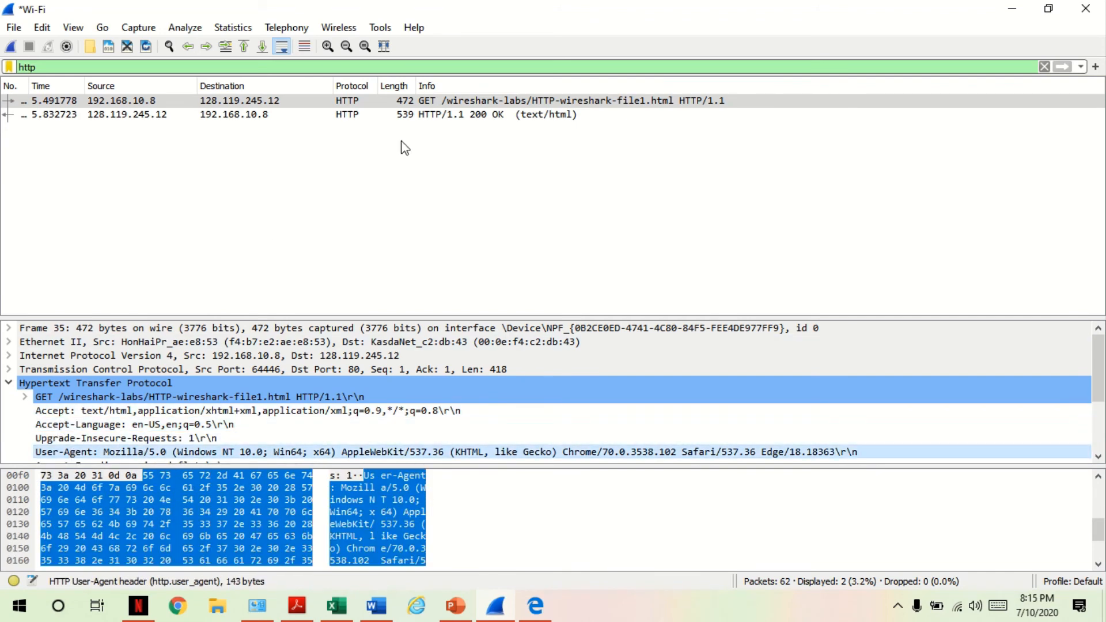
left_click(439, 115)
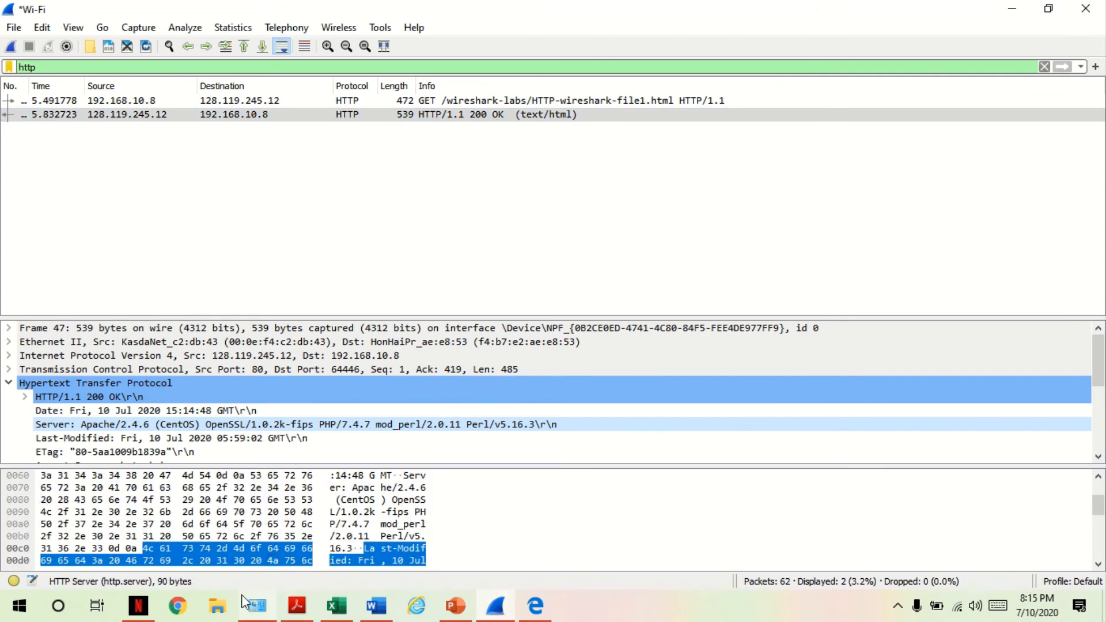
Step: Start a new Wi-Fi capture, continuing without saving the previous packets
left_click(137, 29)
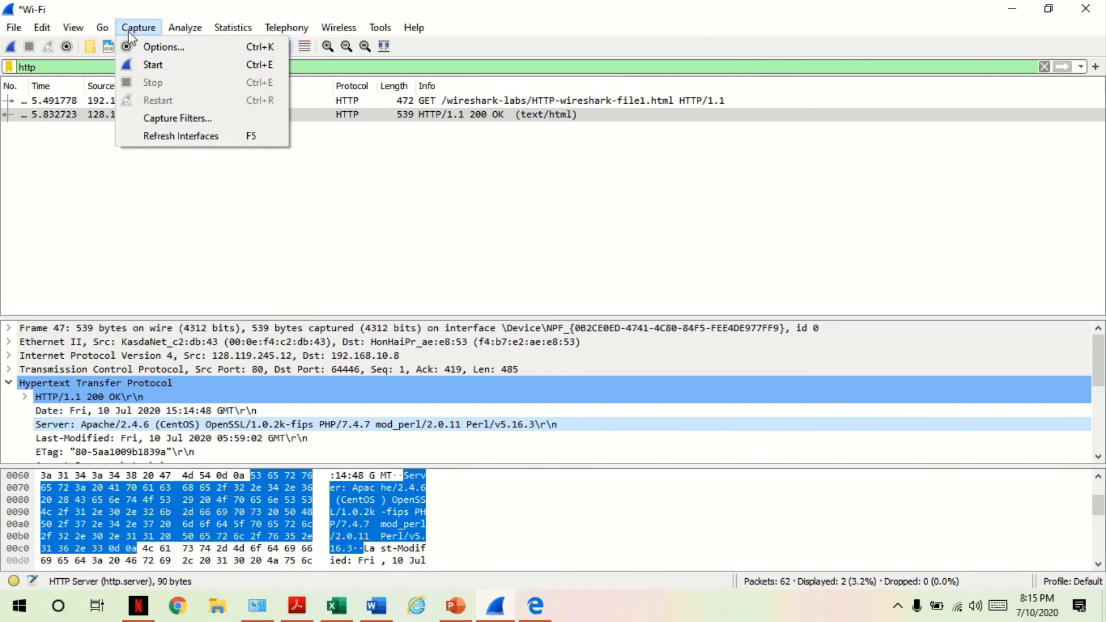
left_click(145, 64)
left_click(627, 324)
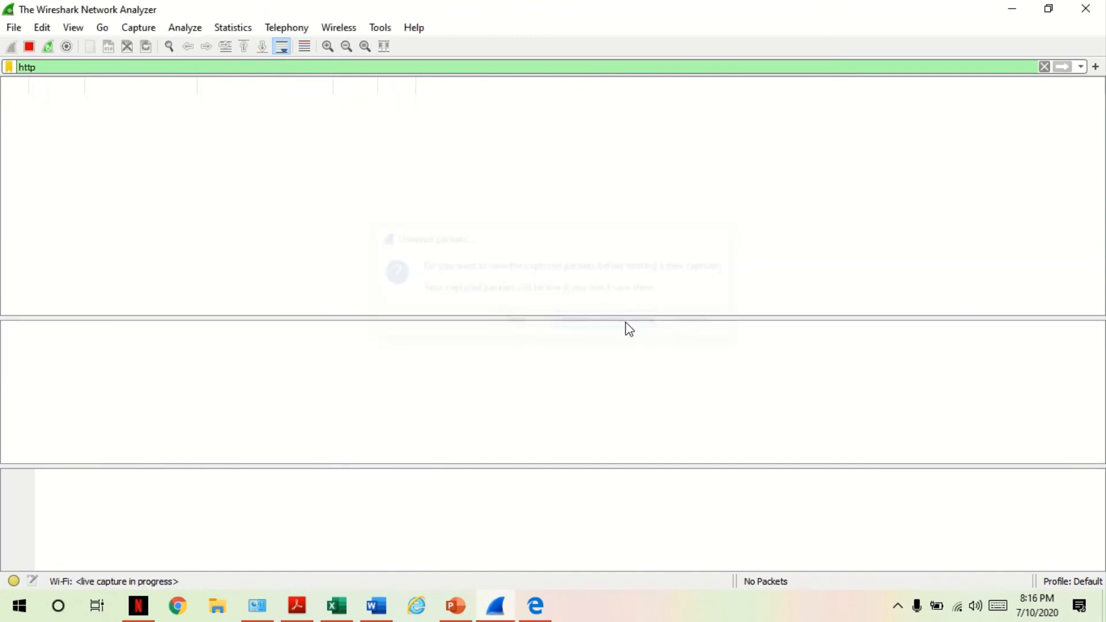
Step: Open Chrome and load cis.poly.edu/~ross while the capture runs
left_click(186, 616)
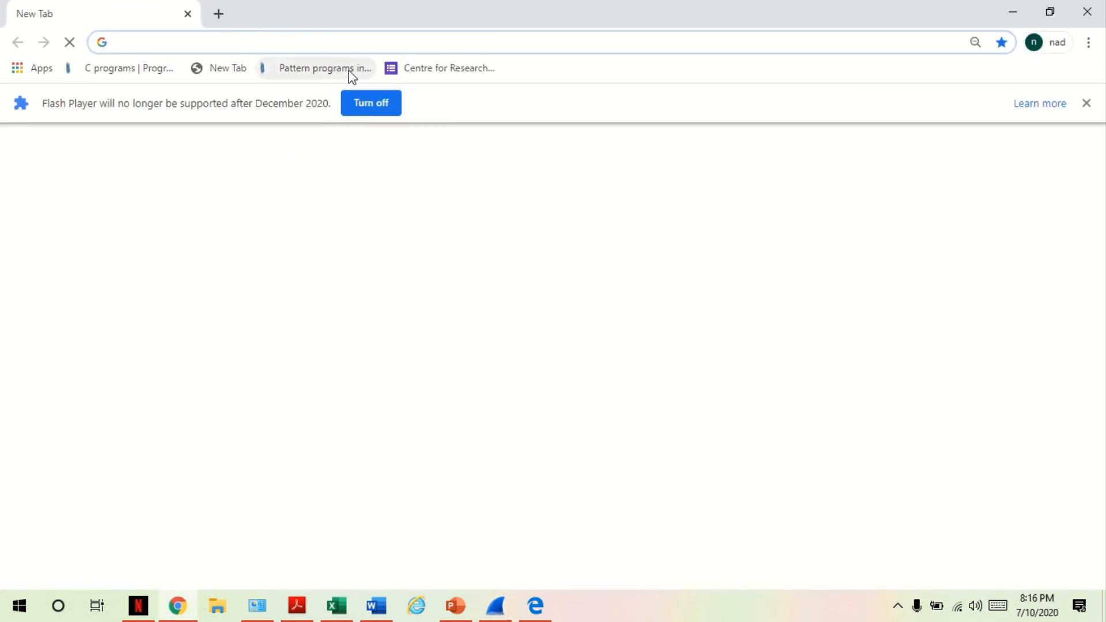
left_click(285, 45)
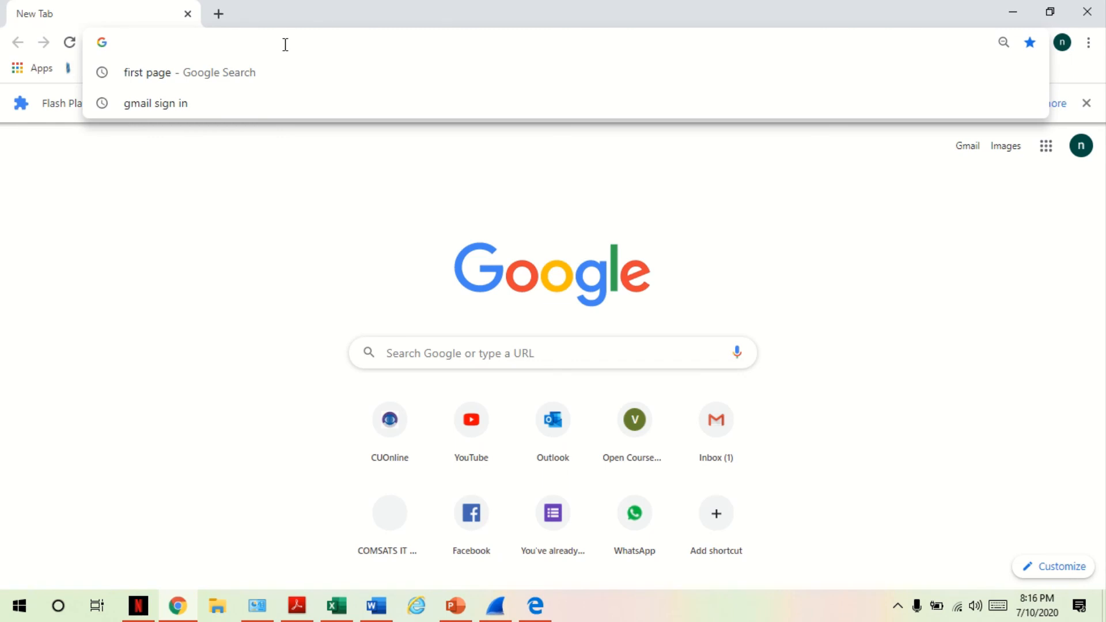
type("cis")
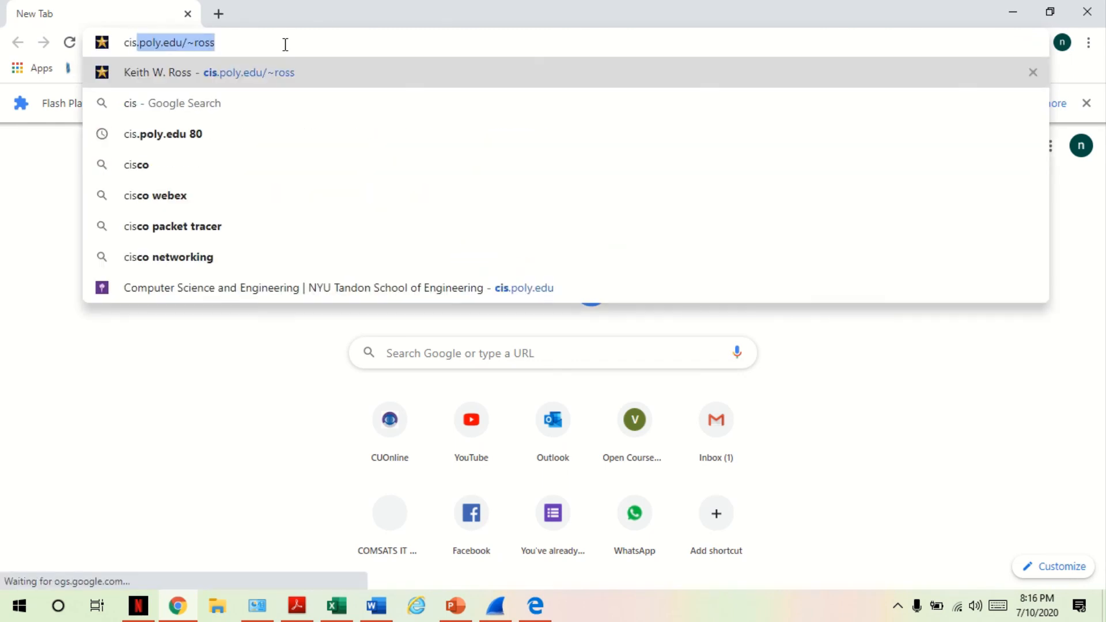
key("Return")
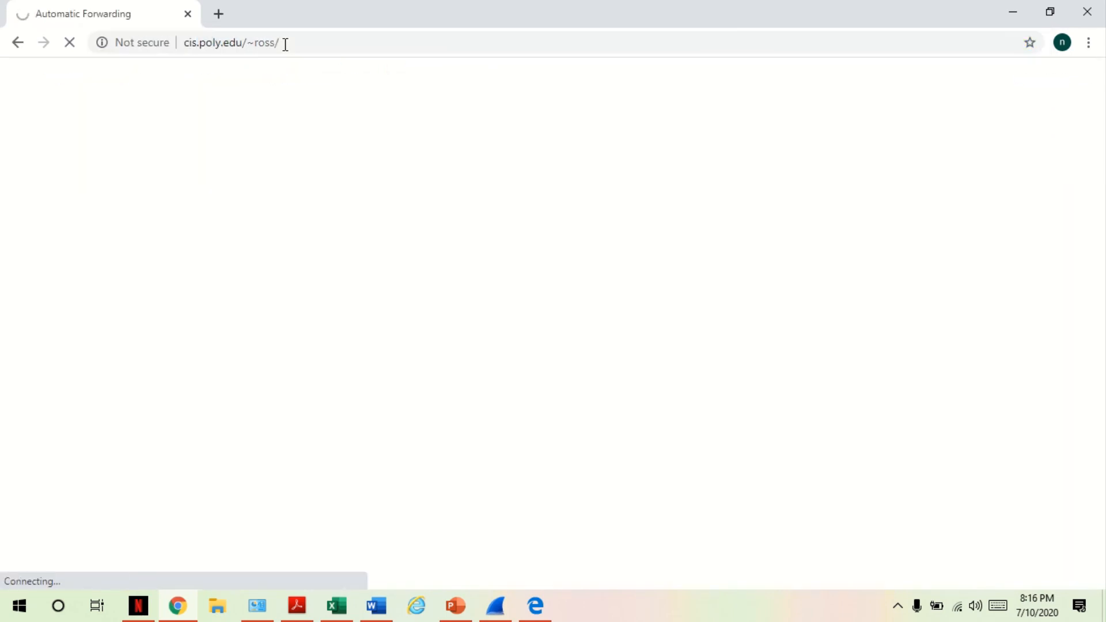
Step: Replace the address in Chrome with cis.poly.edu/~banana/ and request that page
left_click(286, 43)
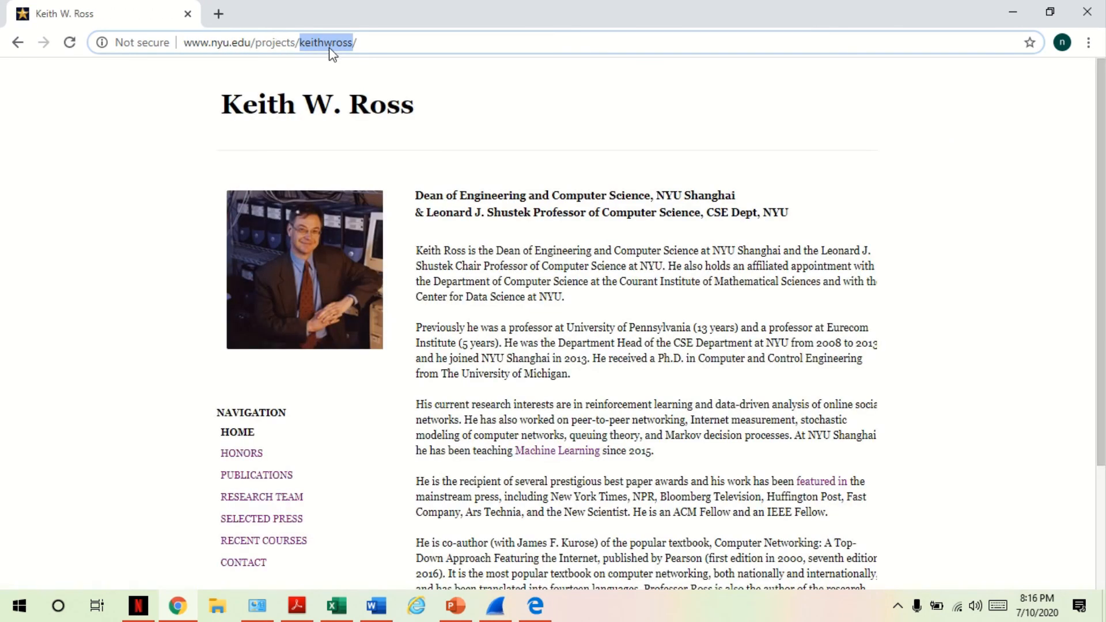
left_click(371, 45)
key("BackSpace")
key("BackSpace")
key("BackSpace")
key("BackSpace")
key("BackSpace")
key("BackSpace")
key("BackSpace")
key("BackSpace")
key("BackSpace")
key("BackSpace")
key("BackSpace")
key("BackSpace")
key("BackSpace")
key("BackSpace")
key("BackSpace")
key("BackSpace")
key("BackSpace")
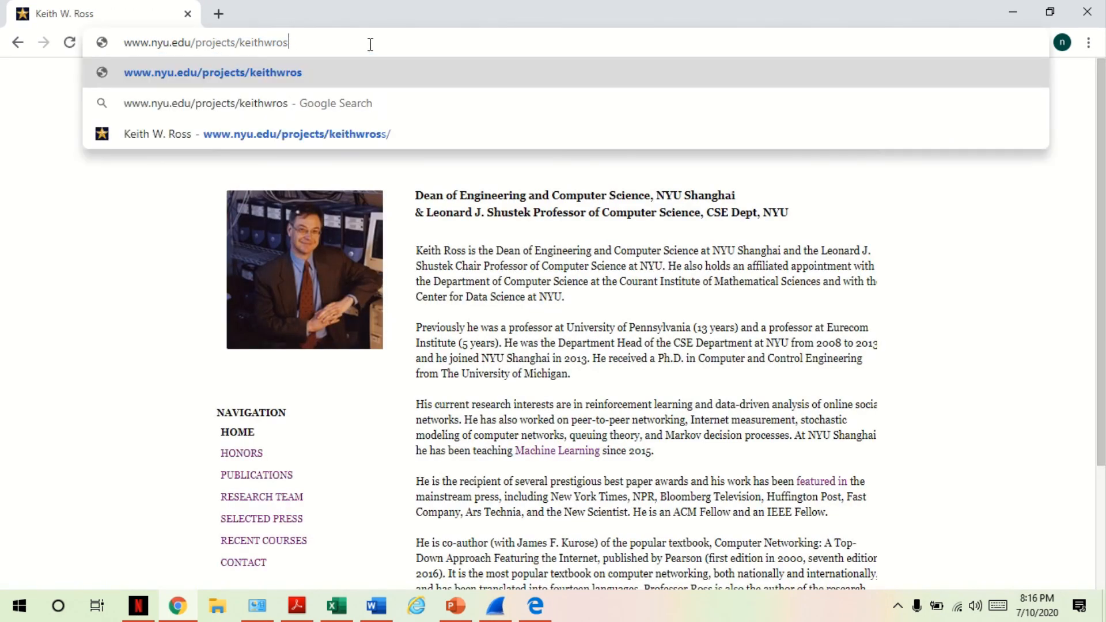
key("BackSpace")
key("BackSpace")
key("BackSpace")
key("BackSpace")
key("BackSpace")
key("BackSpace")
key("BackSpace")
key("BackSpace")
key("BackSpace")
key("BackSpace")
key("BackSpace")
key("BackSpace")
key("BackSpace")
key("BackSpace")
key("BackSpace")
type("cis")
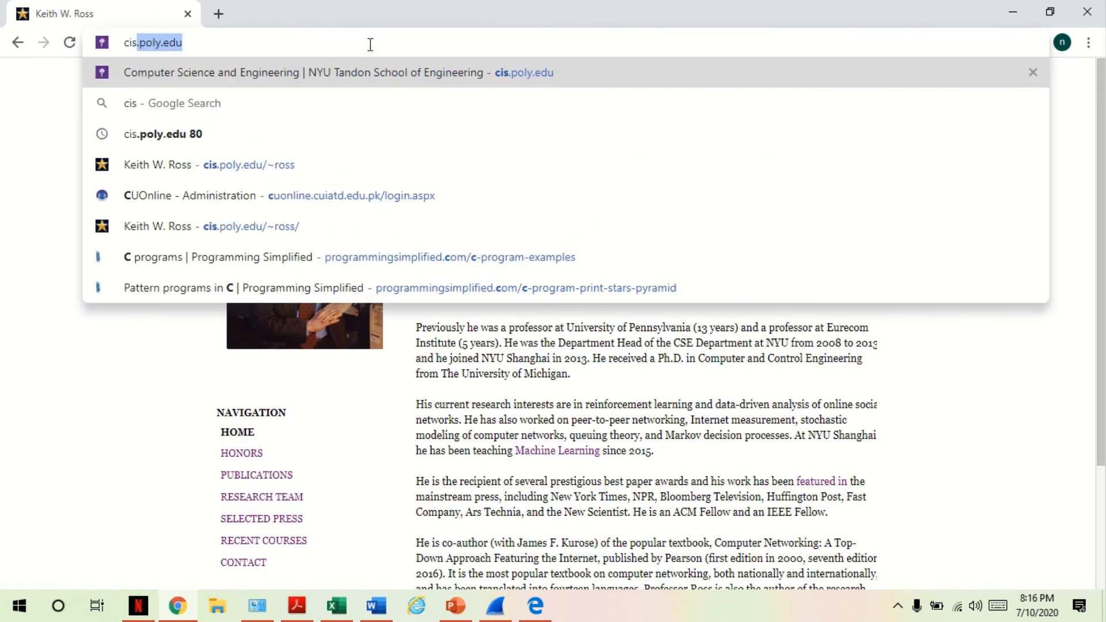
type(".po")
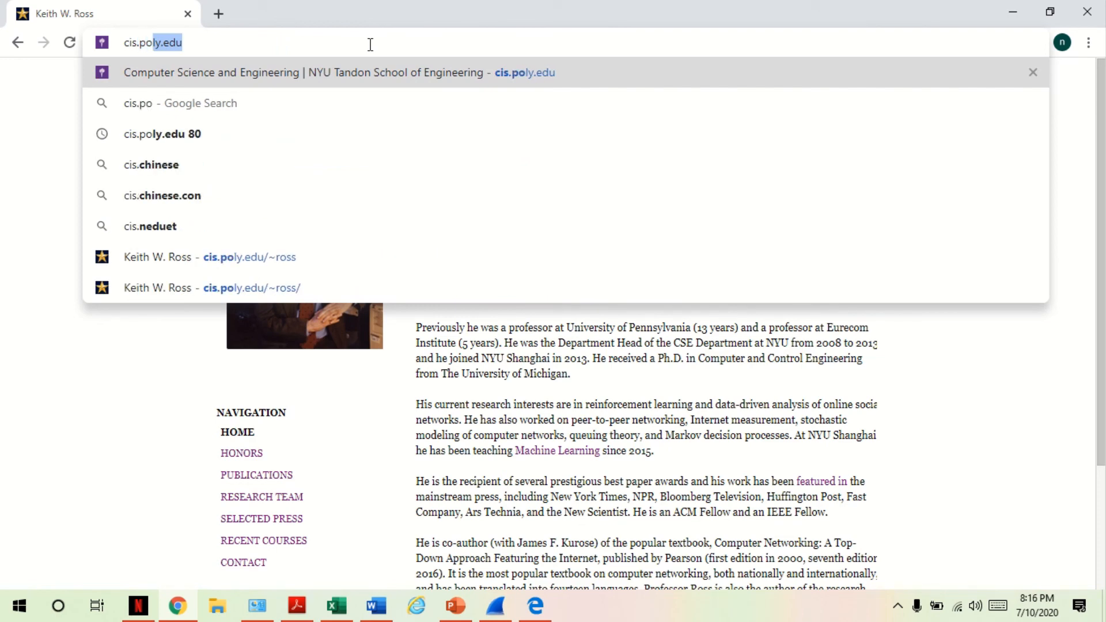
type("ly.edu/")
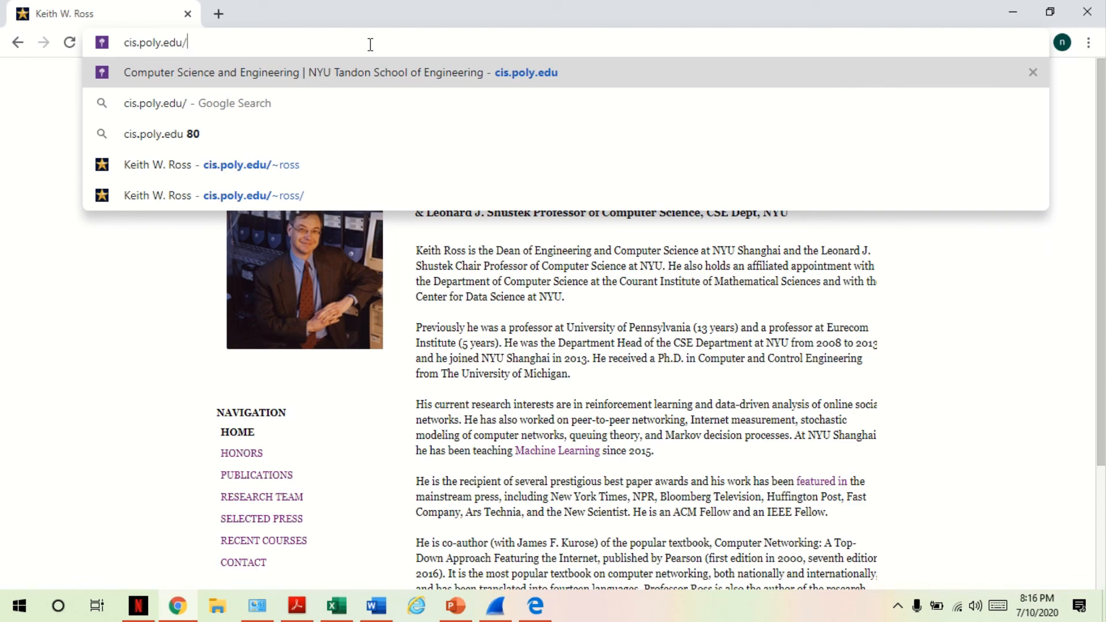
type("banana/")
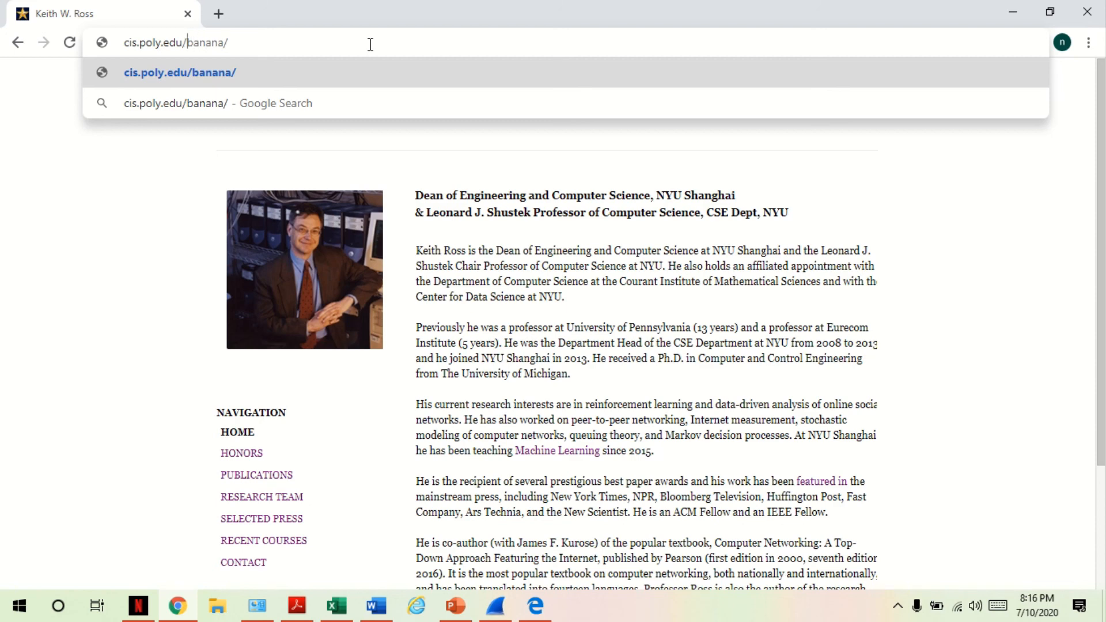
type("~")
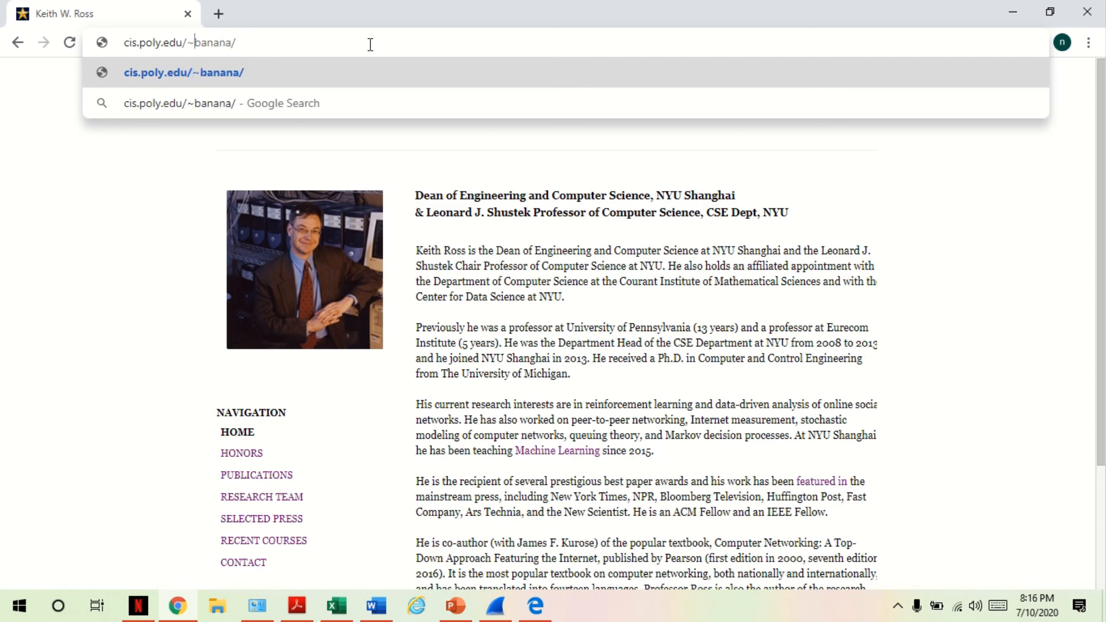
key("Return")
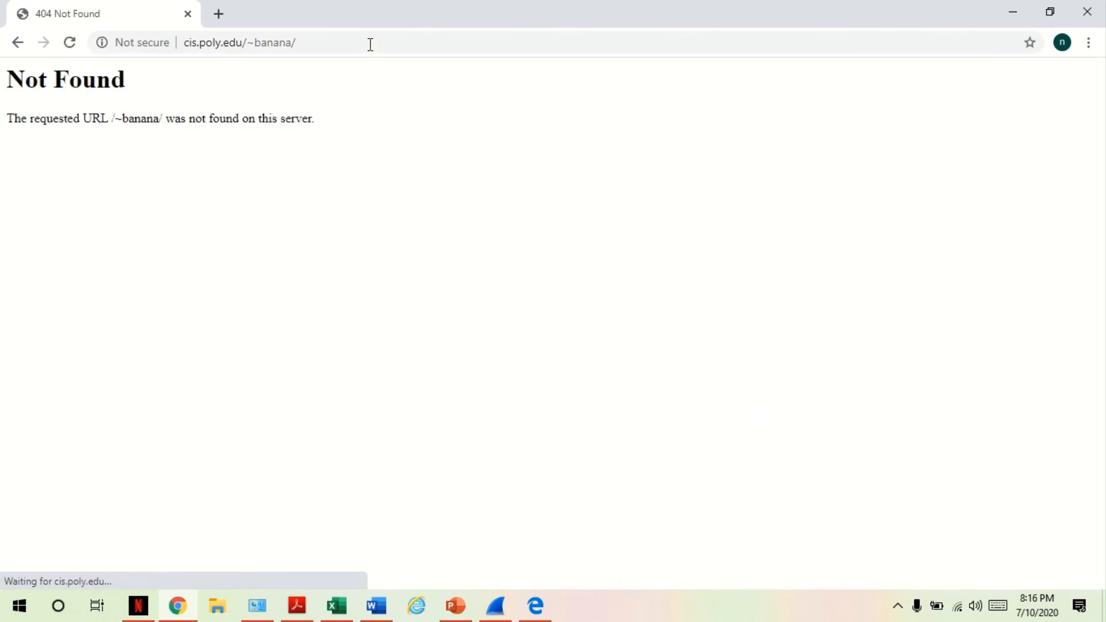
Step: Switch to Wireshark and stop the running Wi-Fi capture
left_click(500, 619)
left_click(139, 28)
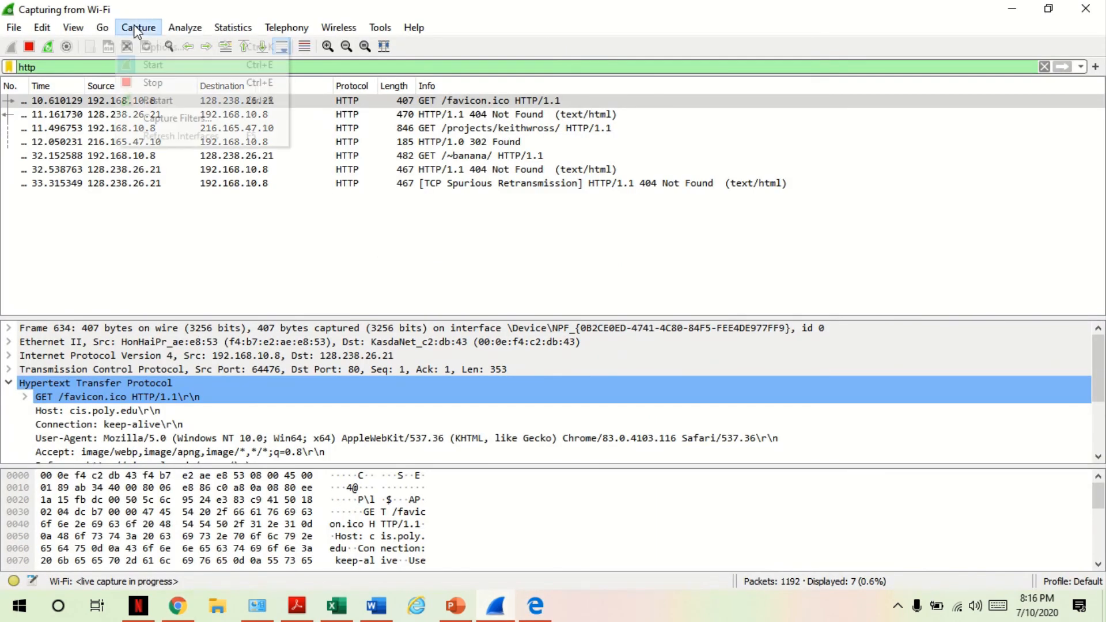
left_click(151, 83)
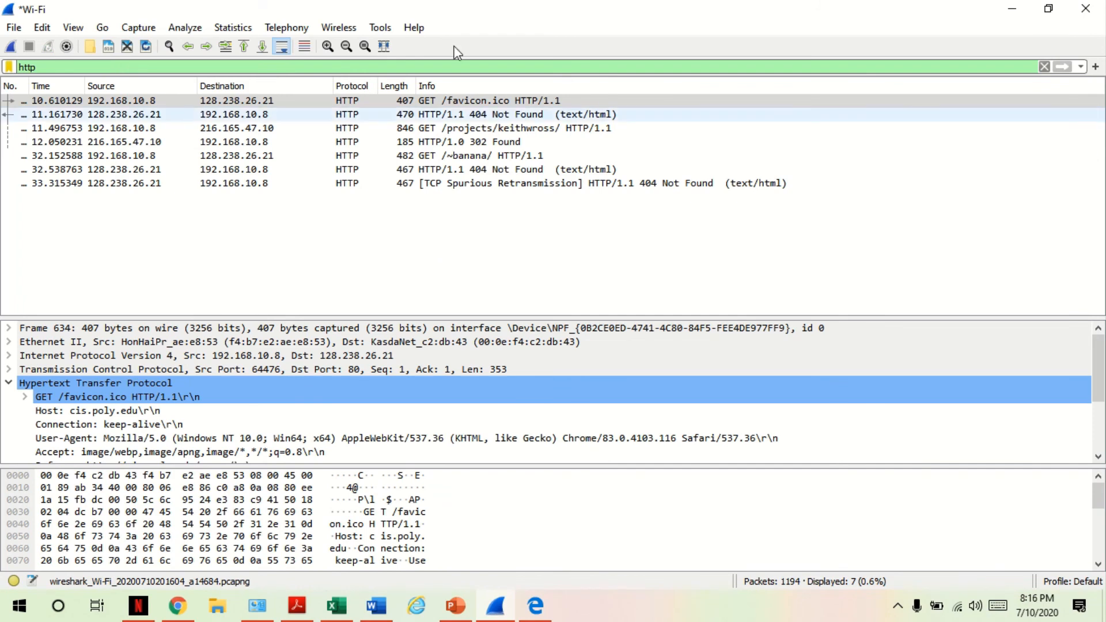
Step: Examine the Hypertext Transfer Protocol details of the GET /~banana/ request, including its Host header
left_click(491, 159)
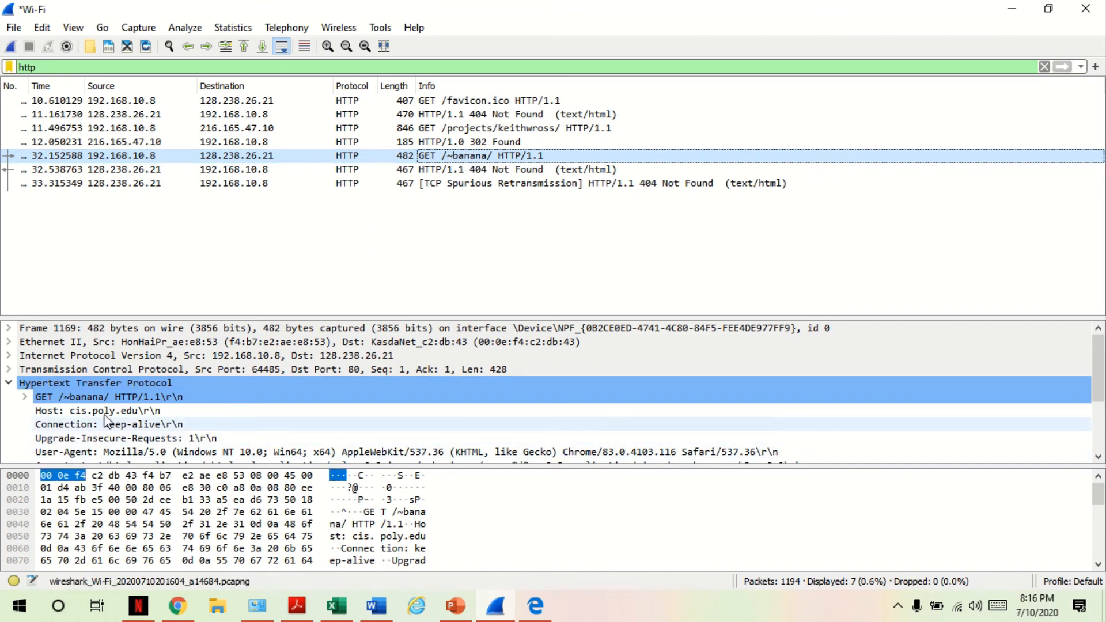
scroll(150, 397, "down", 1)
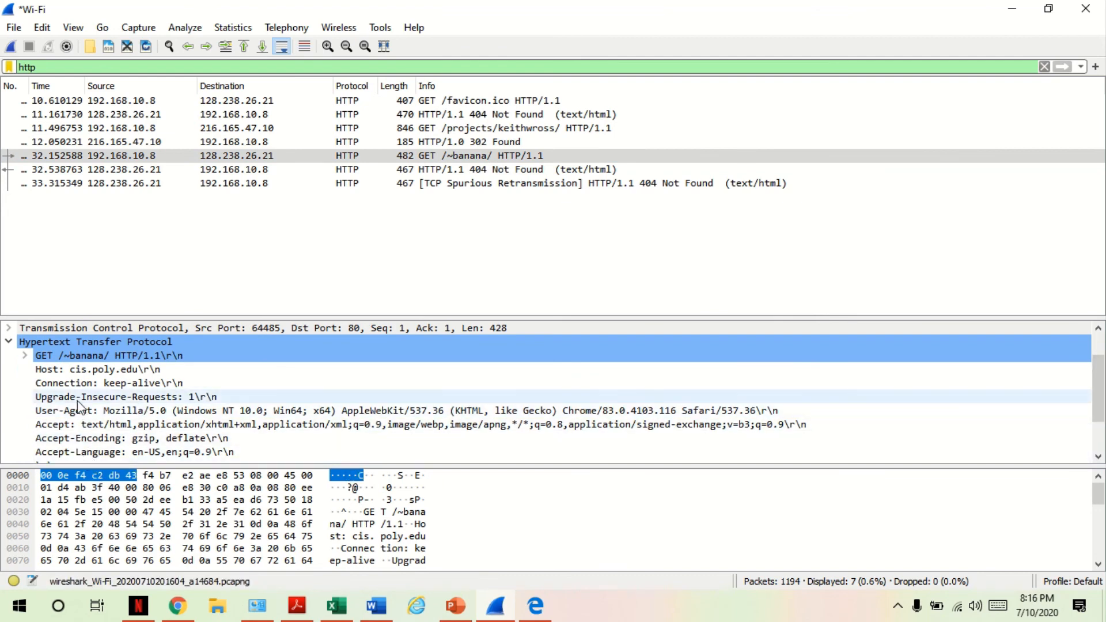
left_click(85, 375)
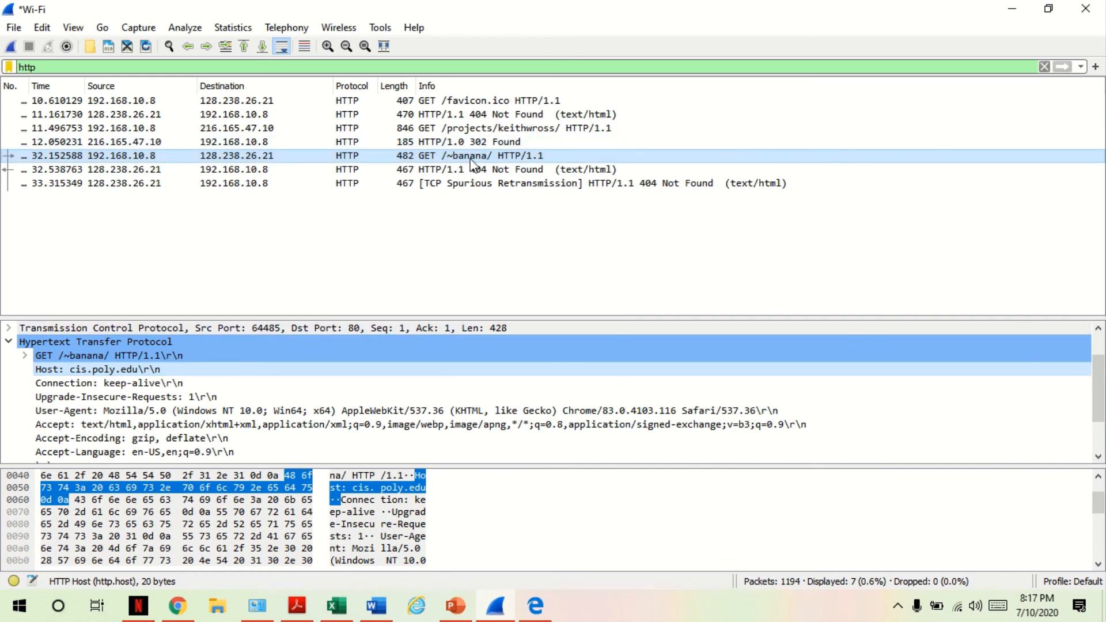
Step: Review the server's message for /~banana/ in Chrome, highlighting part of its text, and return to the Wireshark packet list
left_click(176, 605)
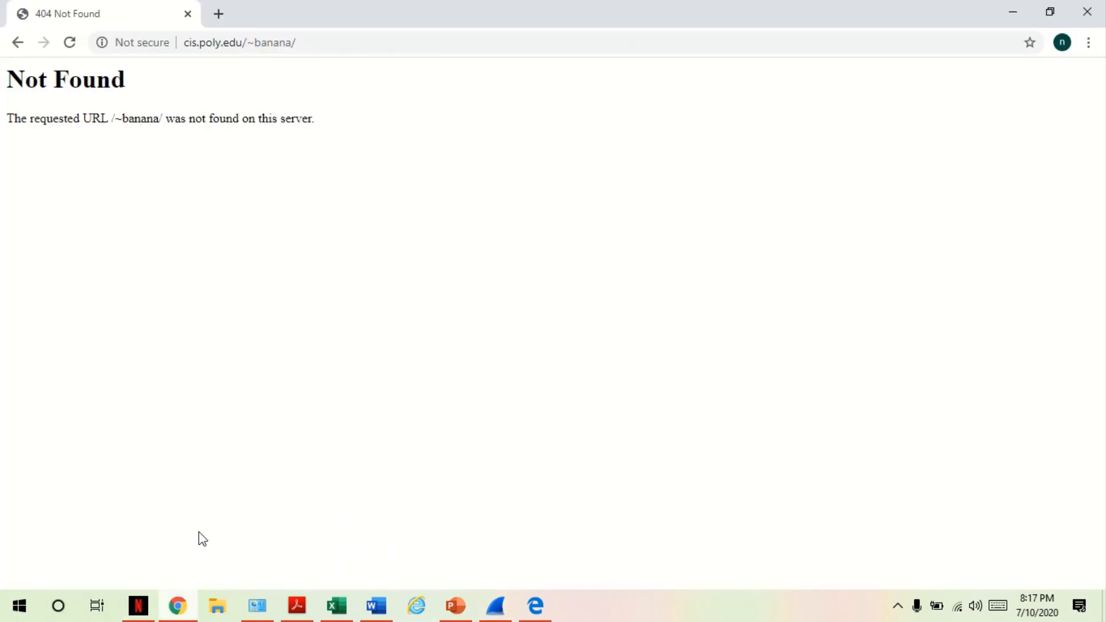
left_click_drag(182, 119, 241, 122)
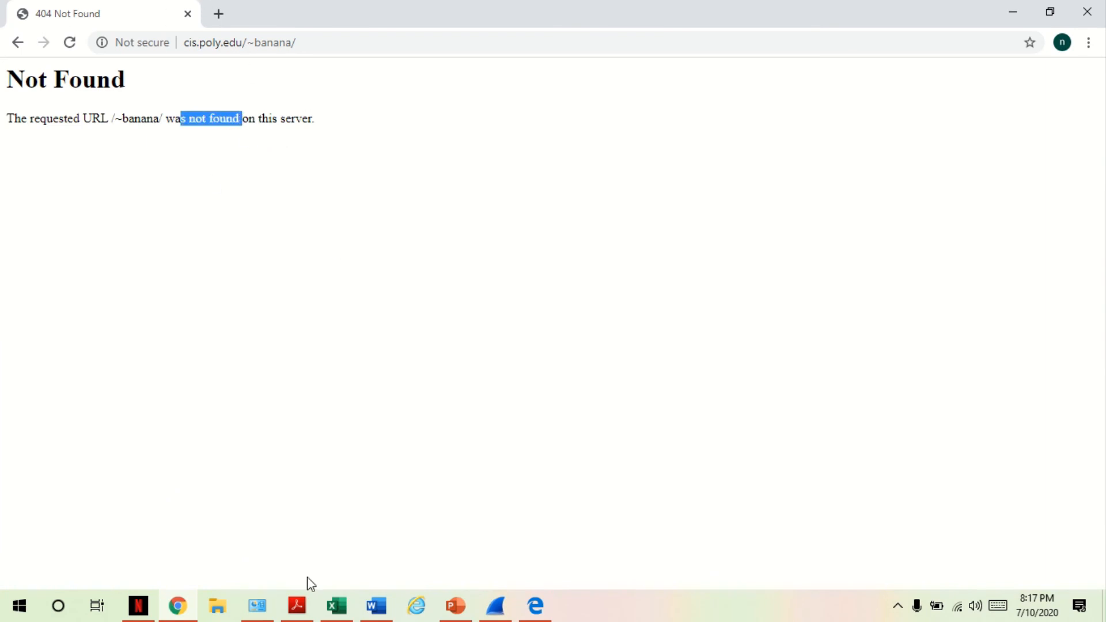
left_click(497, 608)
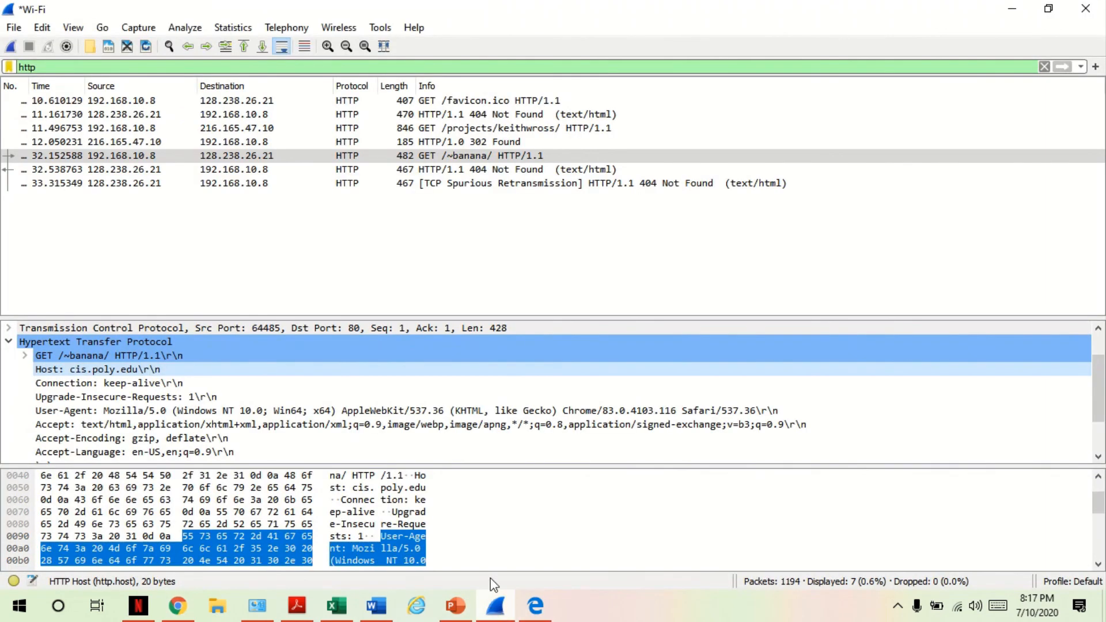
left_click(528, 264)
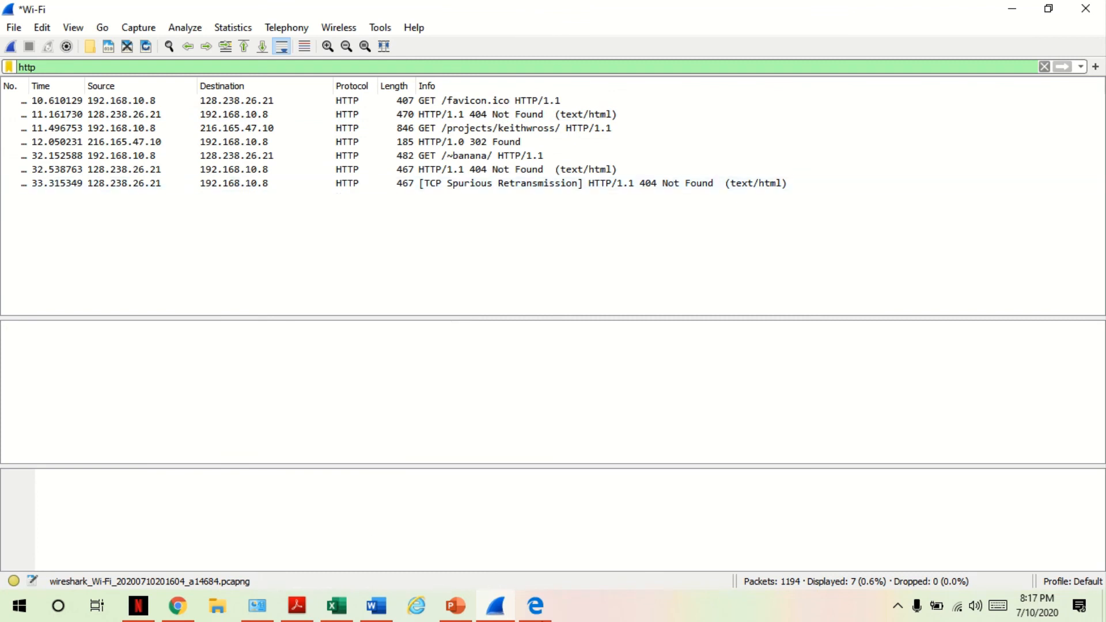
left_click(174, 613)
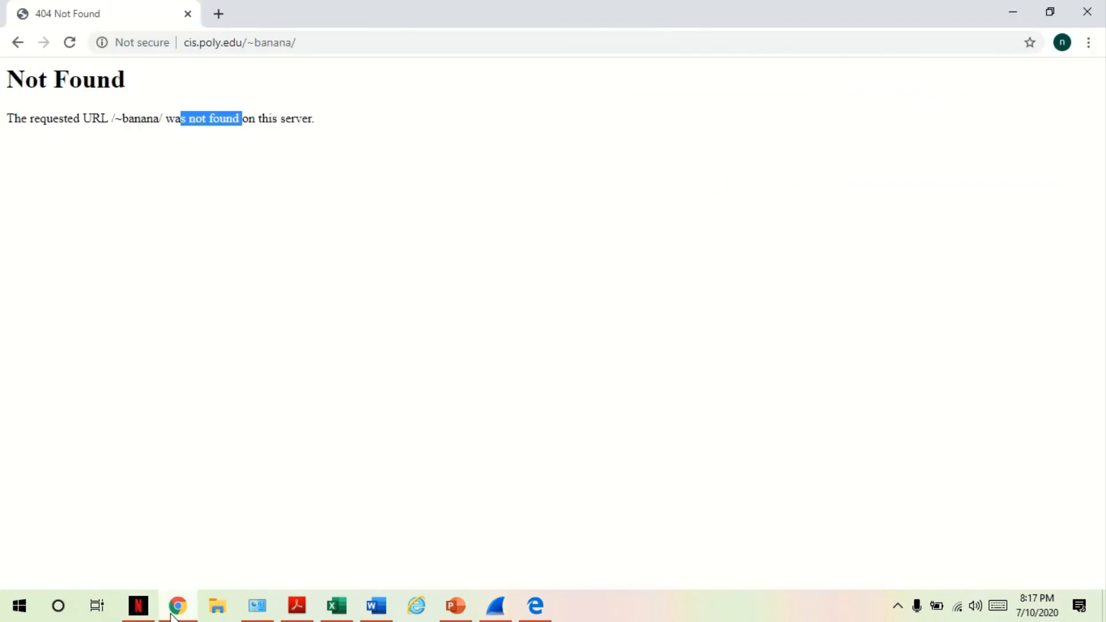
left_click(178, 605)
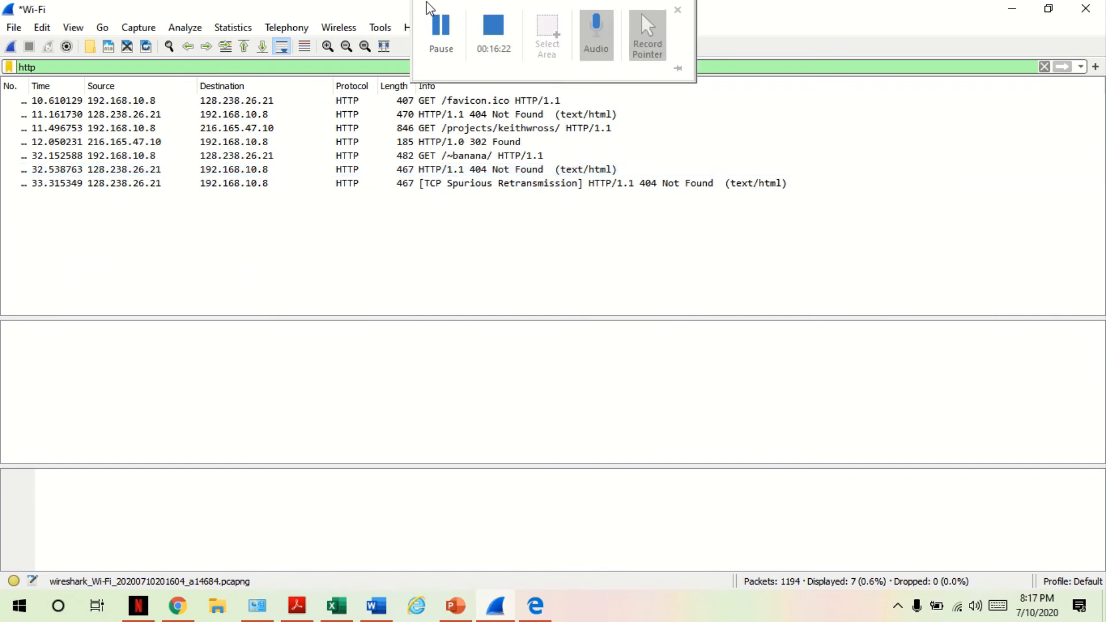
mouse_move(426, 49)
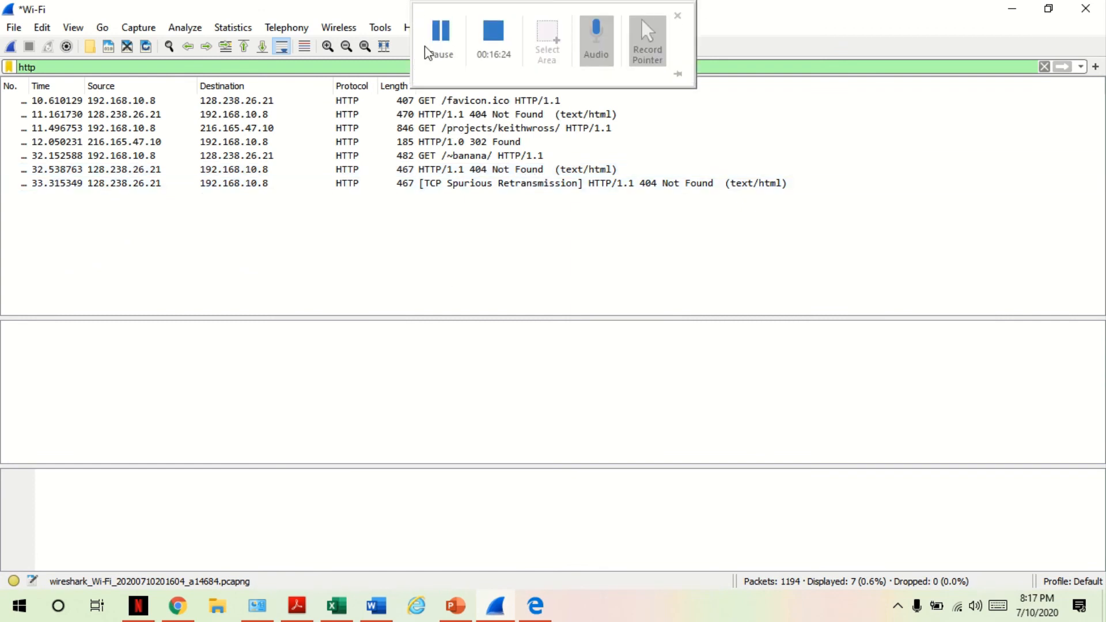